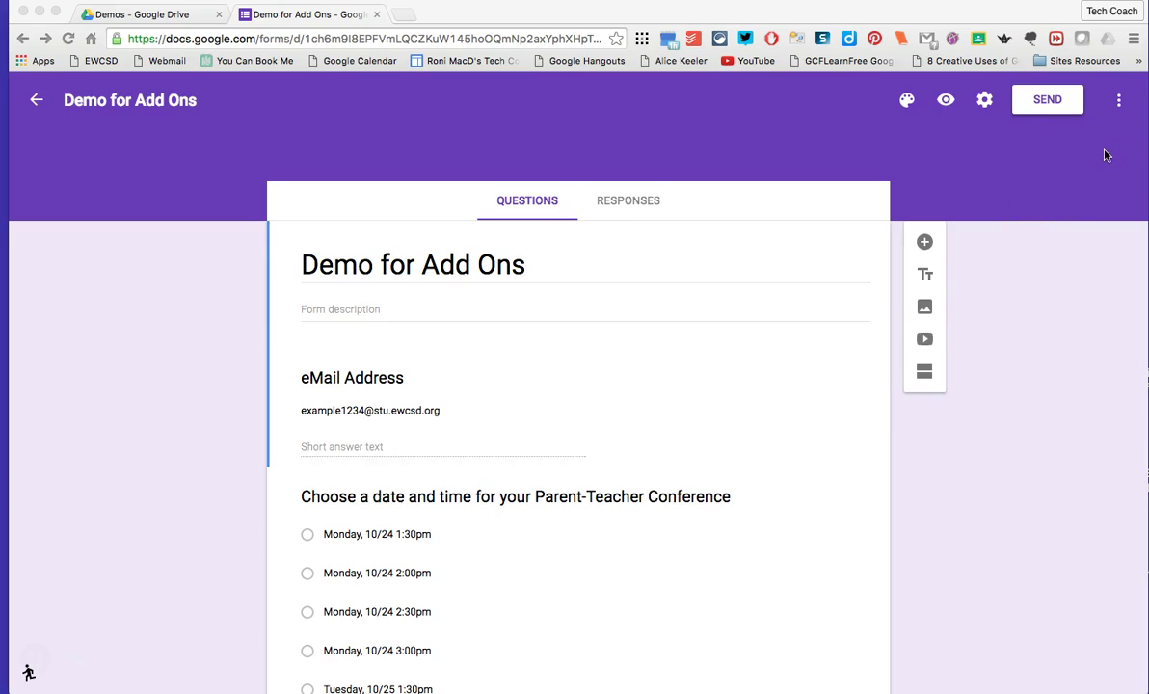
Open the three-dot More menu in the Demo for Add Ons form editor.
{"action": "left_click", "coordinate": [1120, 102]}
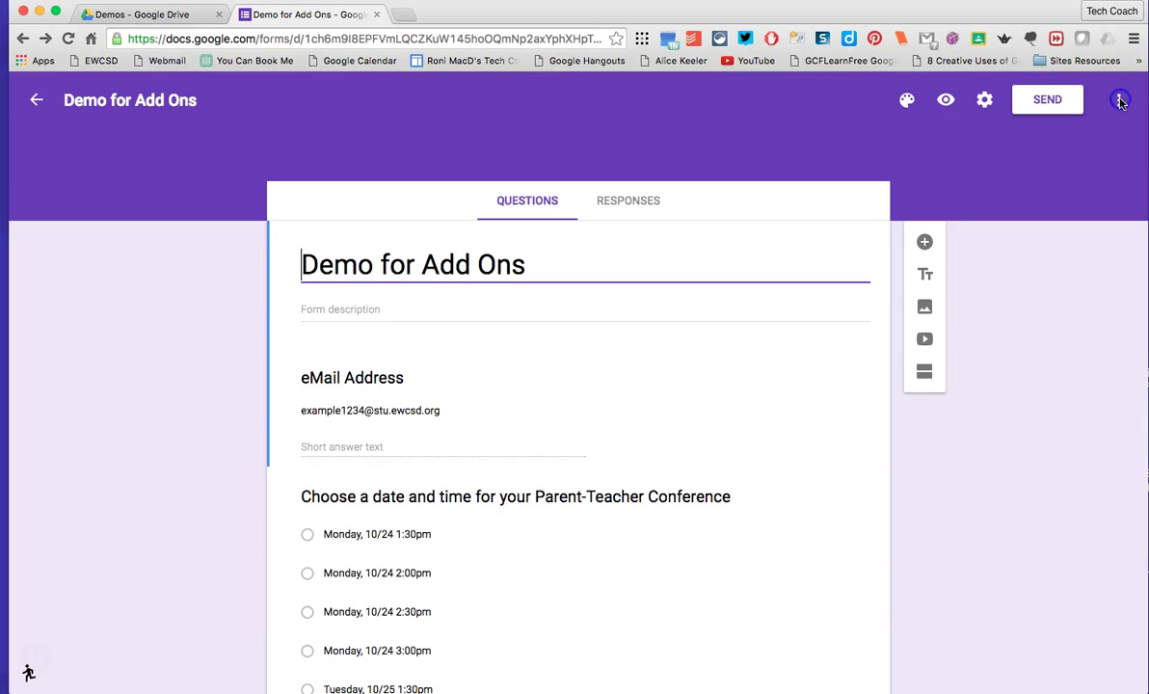
{"action": "left_click", "coordinate": [1120, 102]}
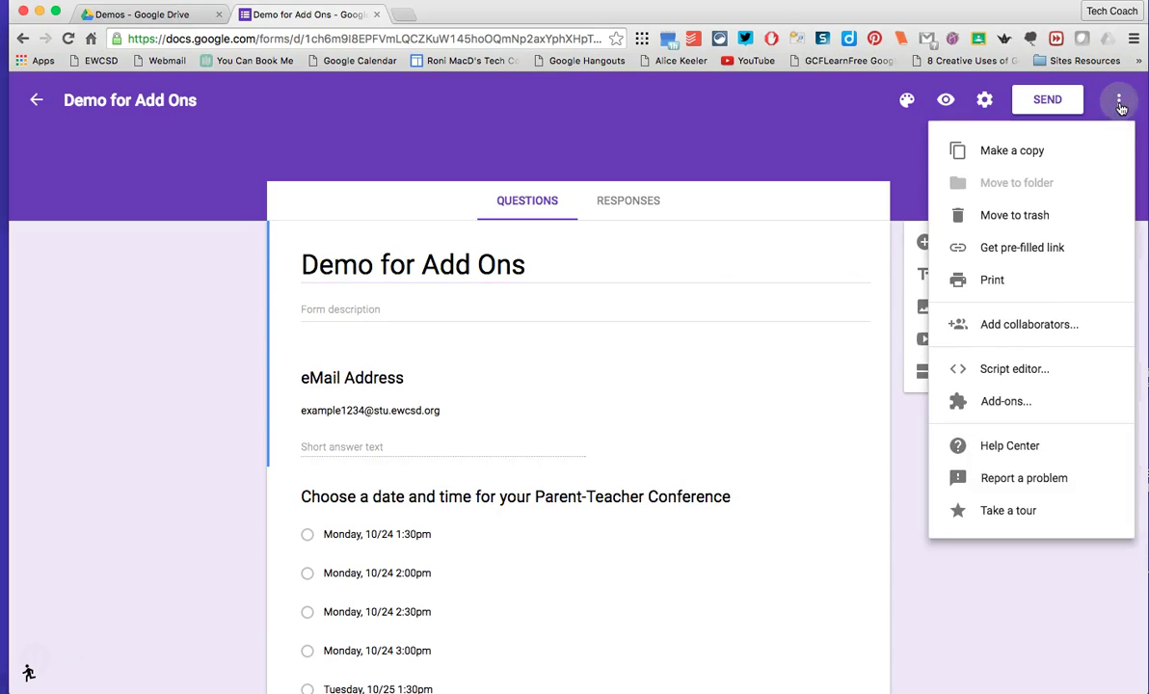
Add Form Notifications from the add-ons gallery, allow its permissions, and dismiss its getting-started tip.
{"action": "left_click", "coordinate": [1052, 404]}
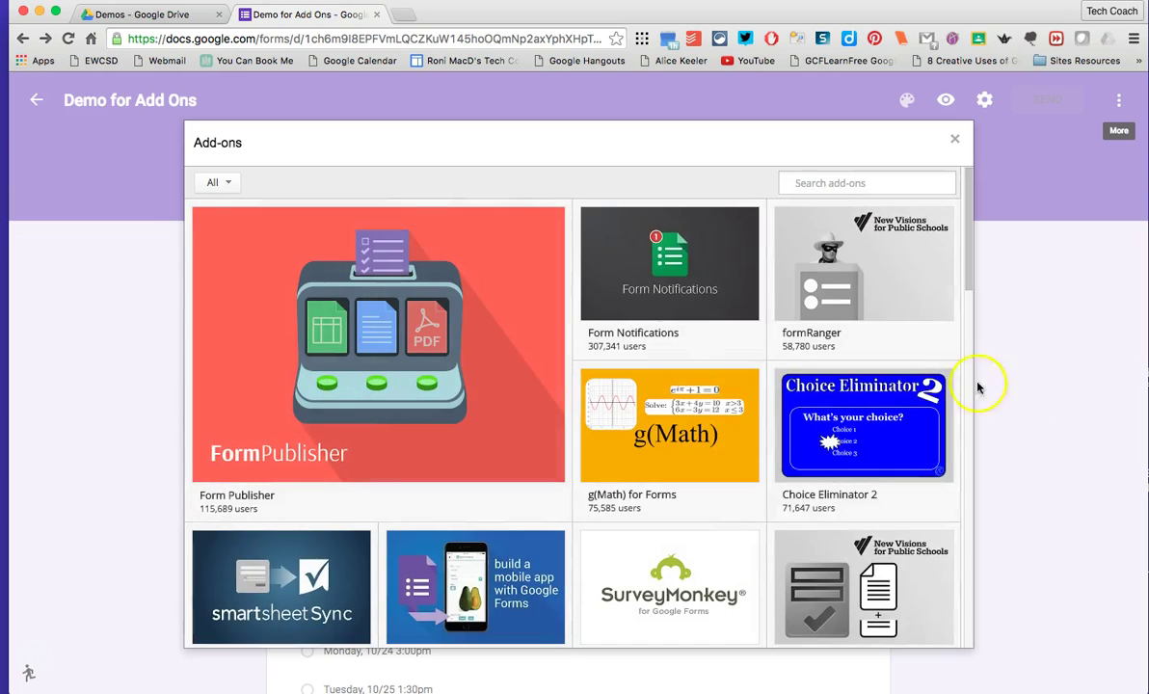
{"action": "mouse_move", "coordinate": [930, 369]}
{"action": "scroll", "coordinate": [659, 374], "scroll_direction": "down", "scroll_amount": 5}
{"action": "scroll", "coordinate": [659, 374], "scroll_direction": "up", "scroll_amount": 5}
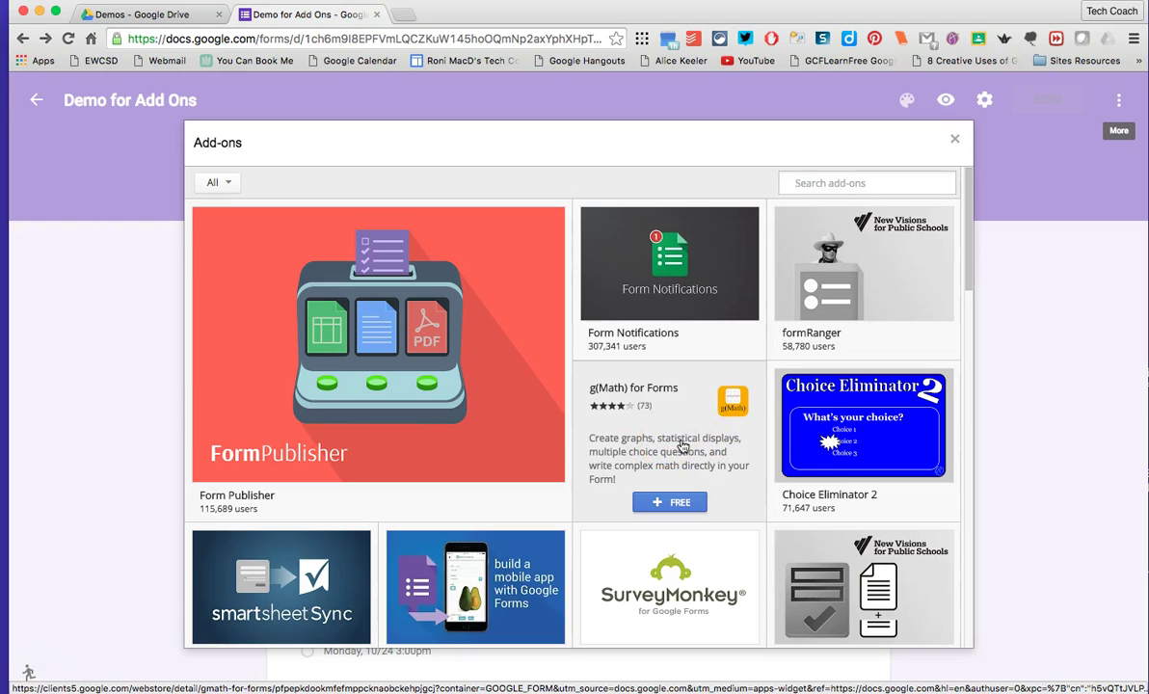
{"action": "left_click", "coordinate": [830, 183]}
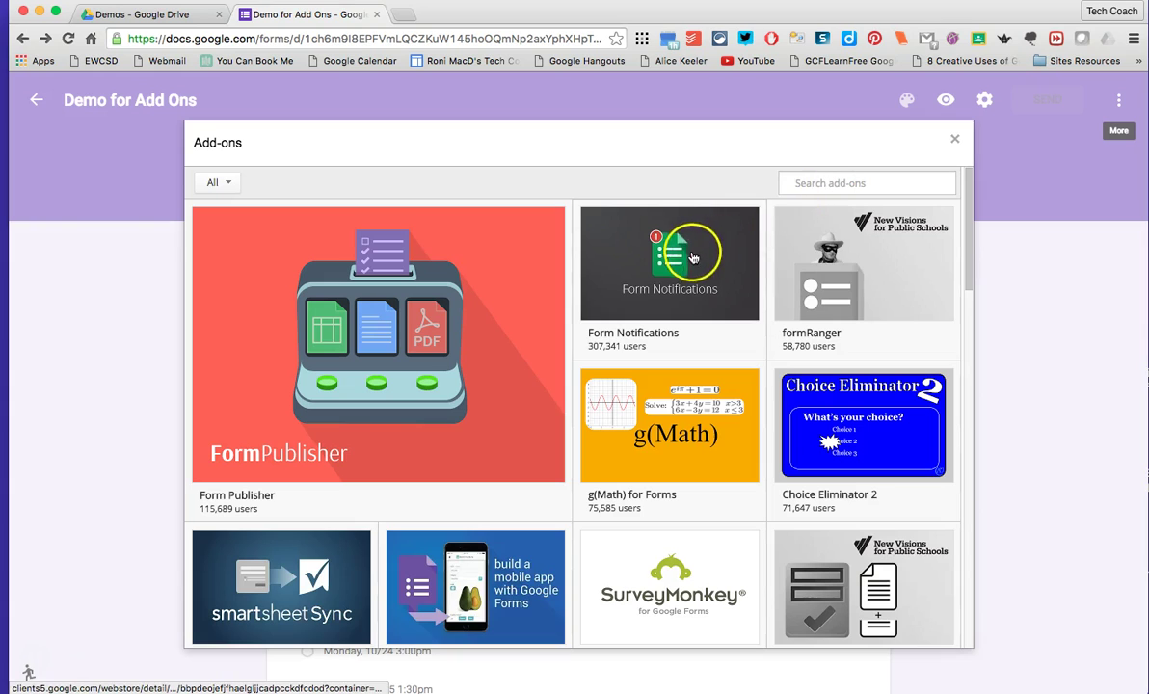
{"action": "mouse_move", "coordinate": [672, 239]}
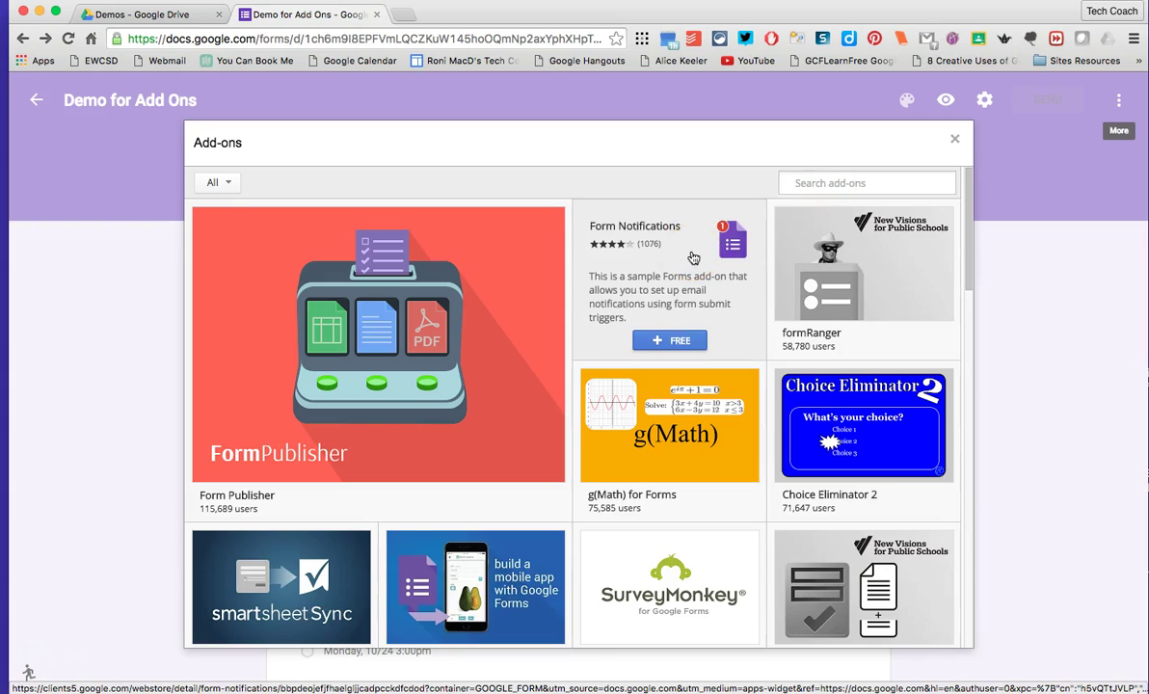
{"action": "left_click", "coordinate": [655, 342]}
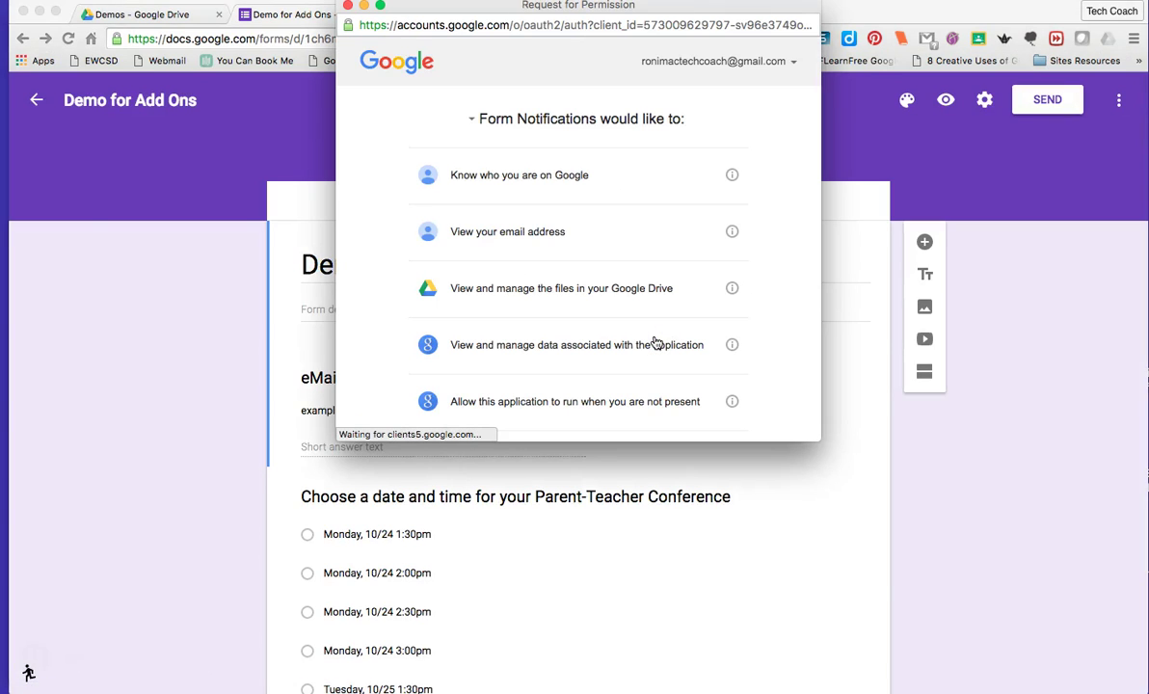
{"action": "scroll", "coordinate": [656, 342], "scroll_direction": "down", "scroll_amount": 5}
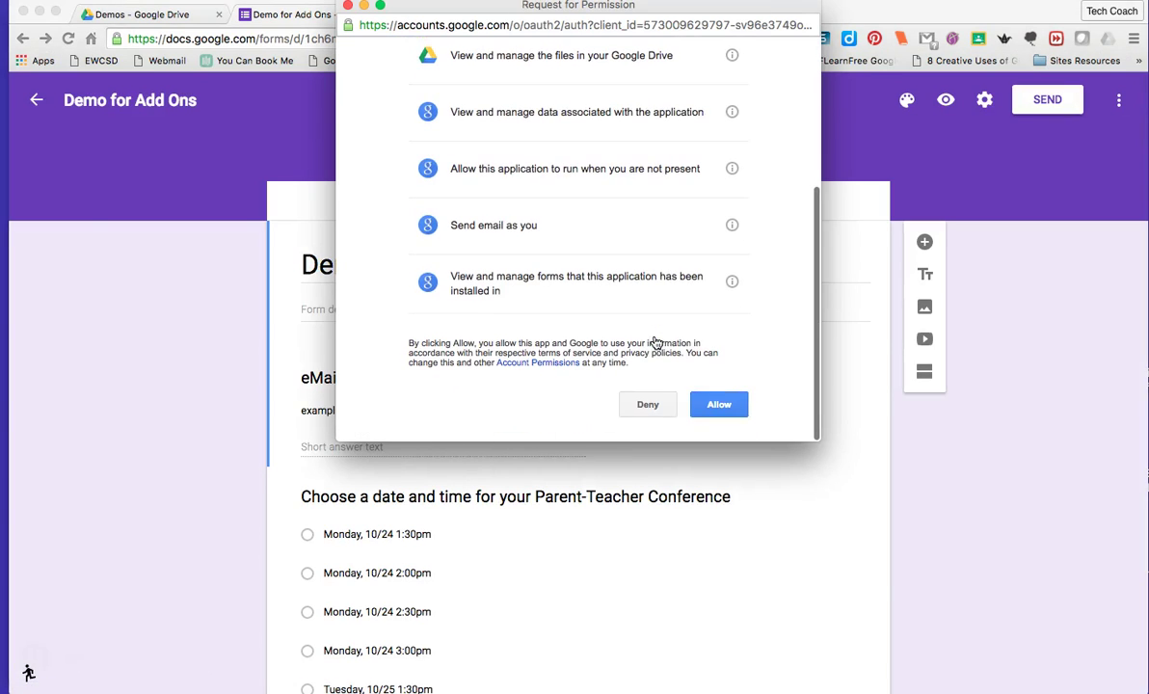
{"action": "left_click", "coordinate": [723, 409]}
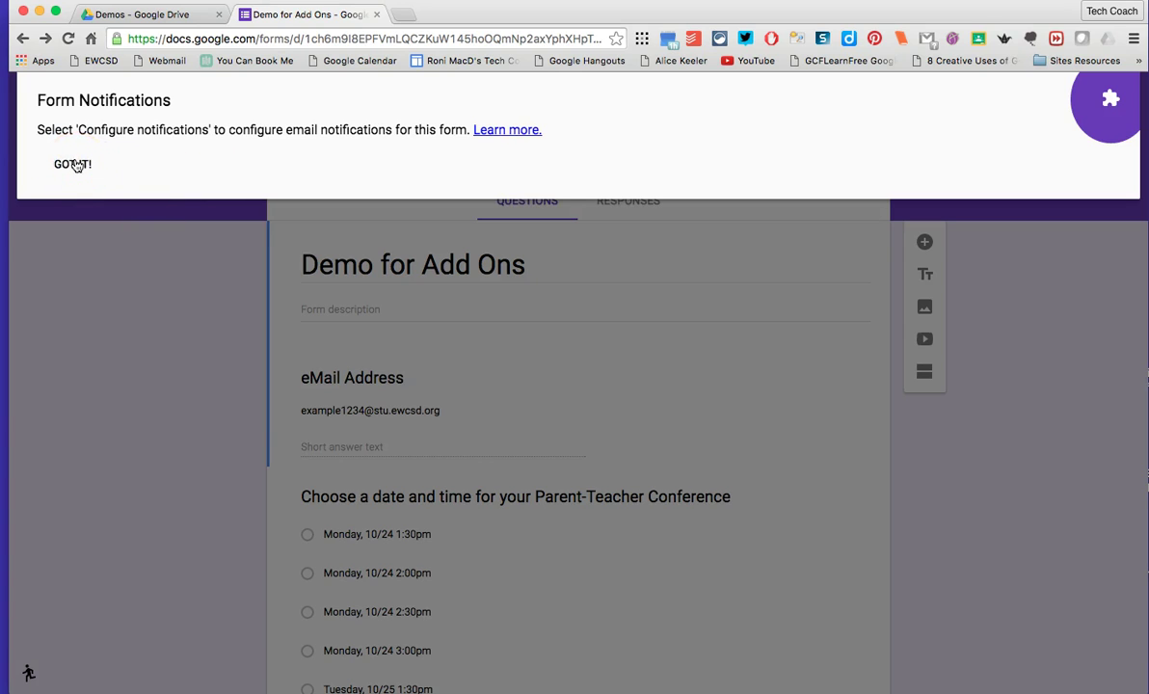
{"action": "left_click", "coordinate": [74, 165]}
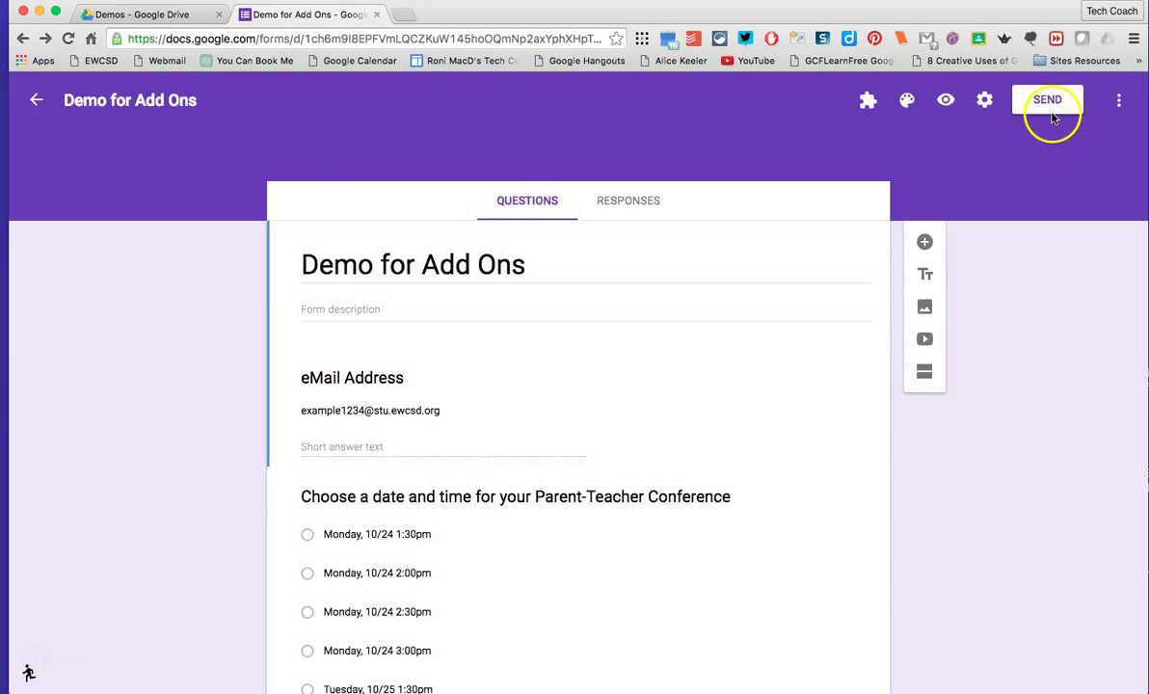
Add the free formLimiter add-on, allow its permissions, and dismiss its tip.
{"action": "left_click", "coordinate": [1118, 100]}
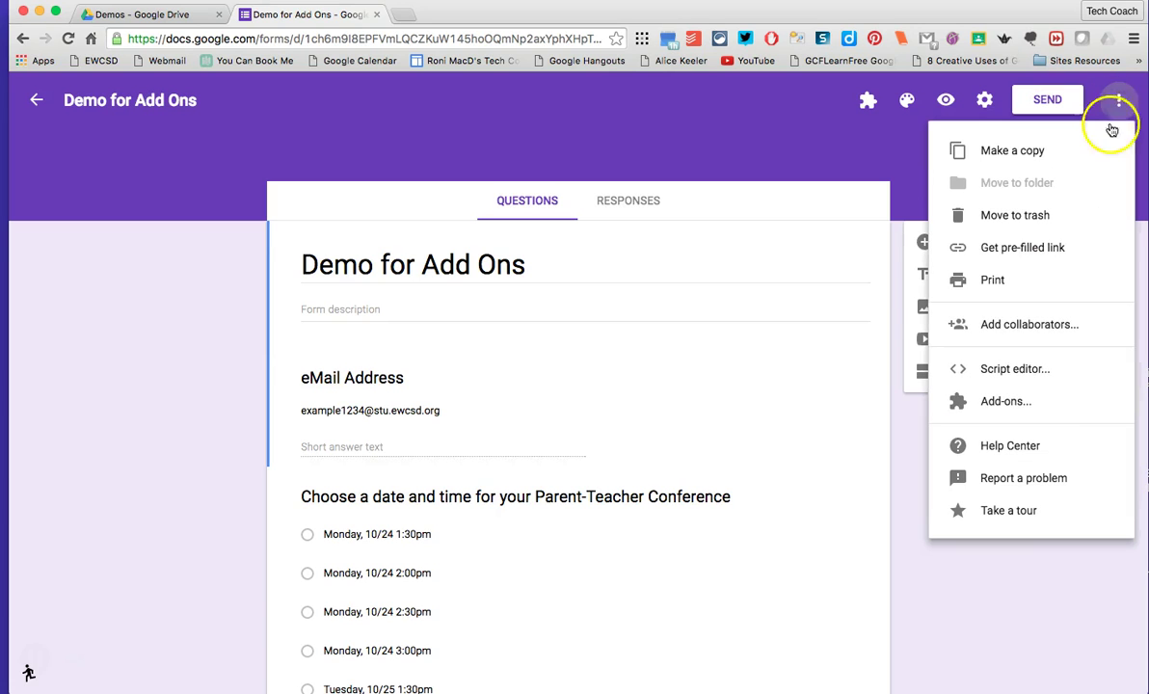
{"action": "left_click", "coordinate": [1023, 401]}
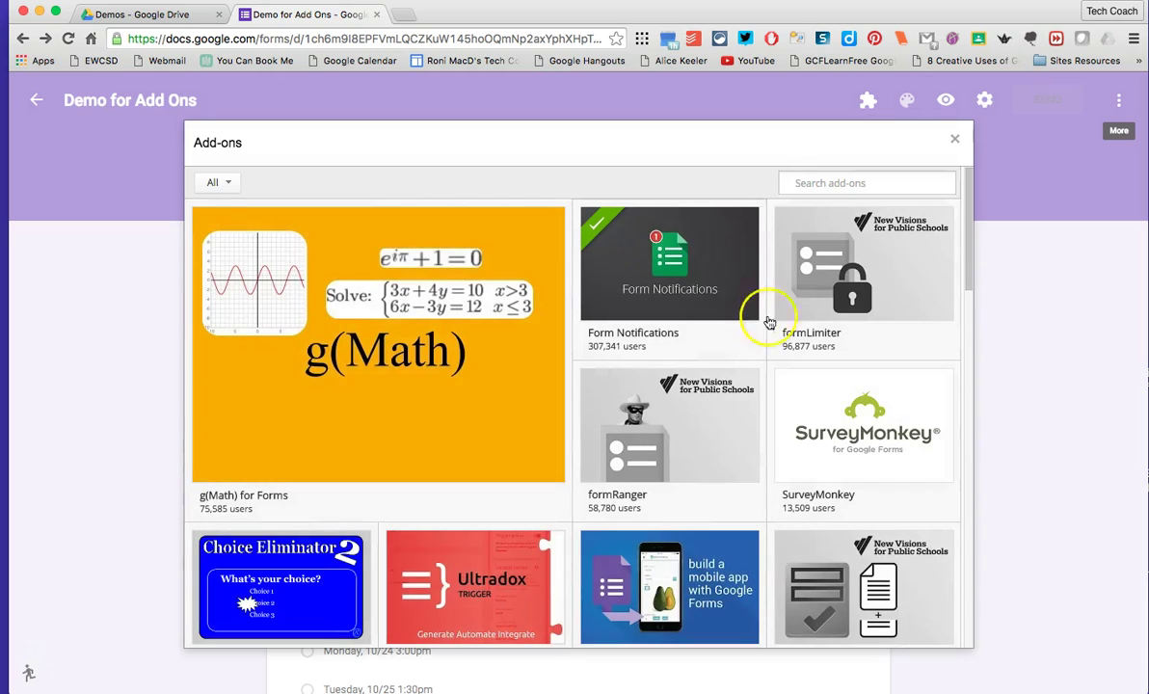
{"action": "mouse_move", "coordinate": [808, 326]}
{"action": "left_click", "coordinate": [850, 342]}
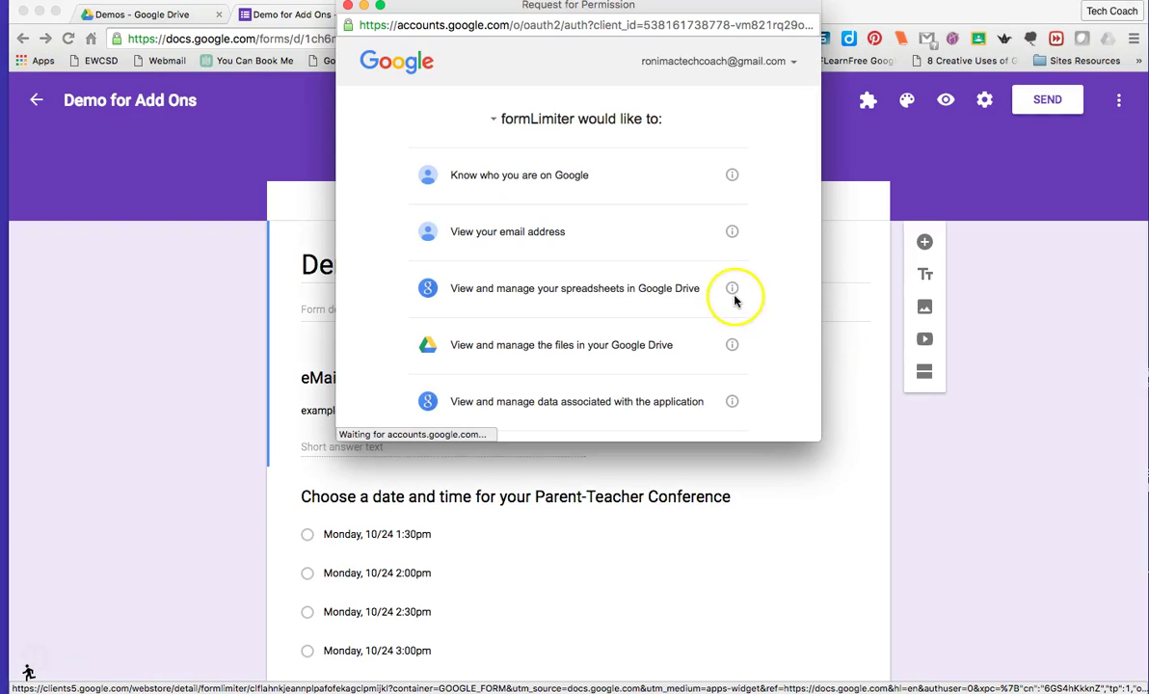
{"action": "scroll", "coordinate": [737, 301], "scroll_direction": "down", "scroll_amount": 6}
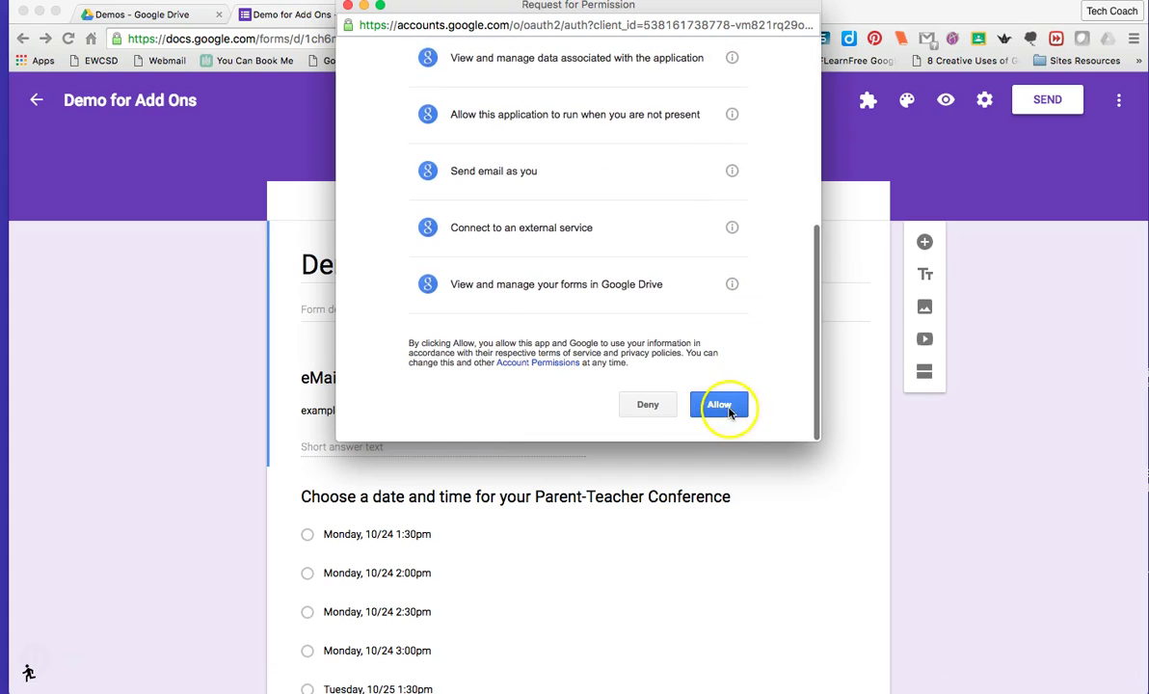
{"action": "left_click", "coordinate": [722, 404]}
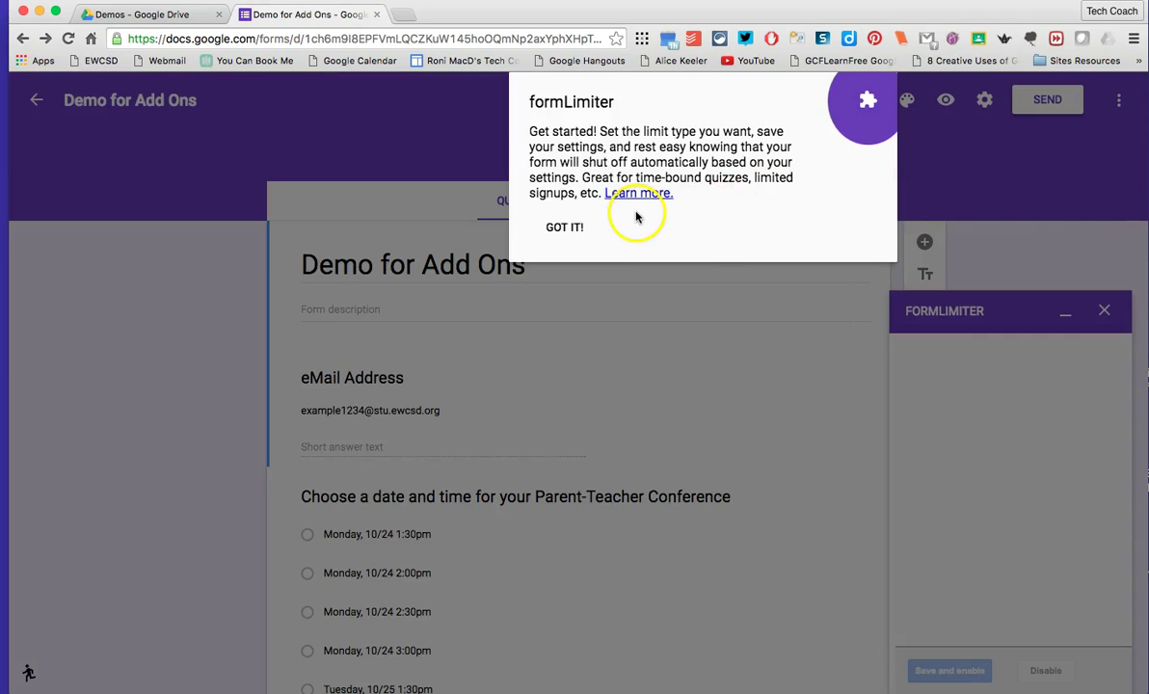
{"action": "left_click", "coordinate": [562, 229]}
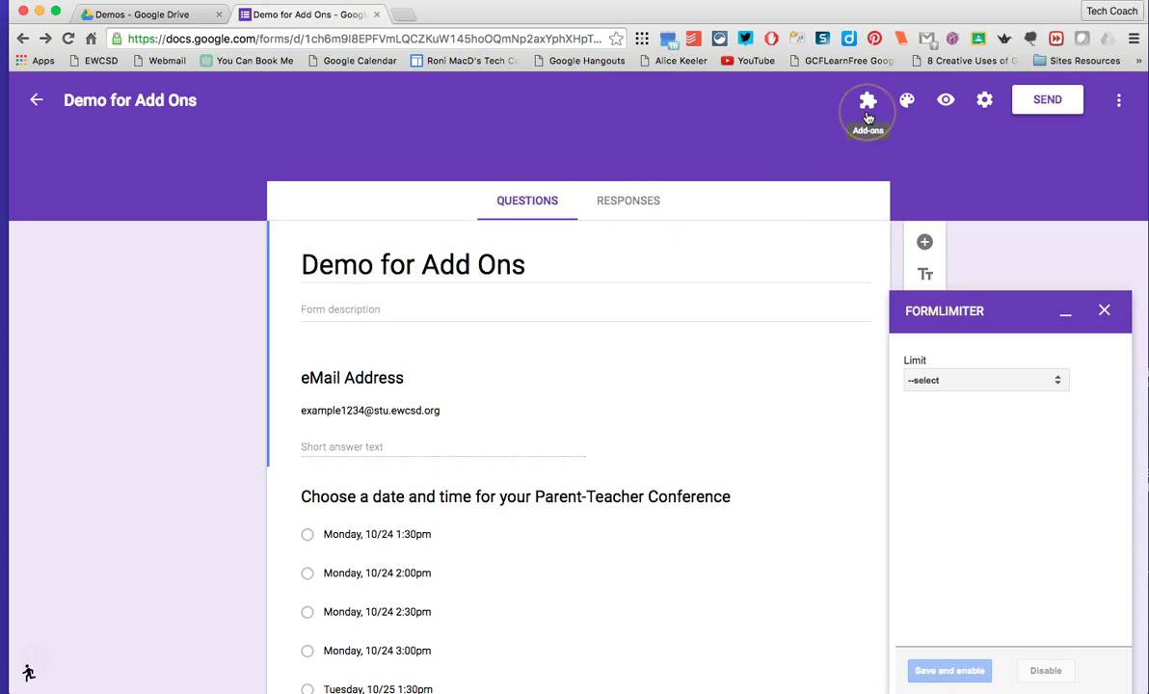
Open the add-ons gallery and close the formLimiter settings panel.
{"action": "left_click", "coordinate": [1117, 101]}
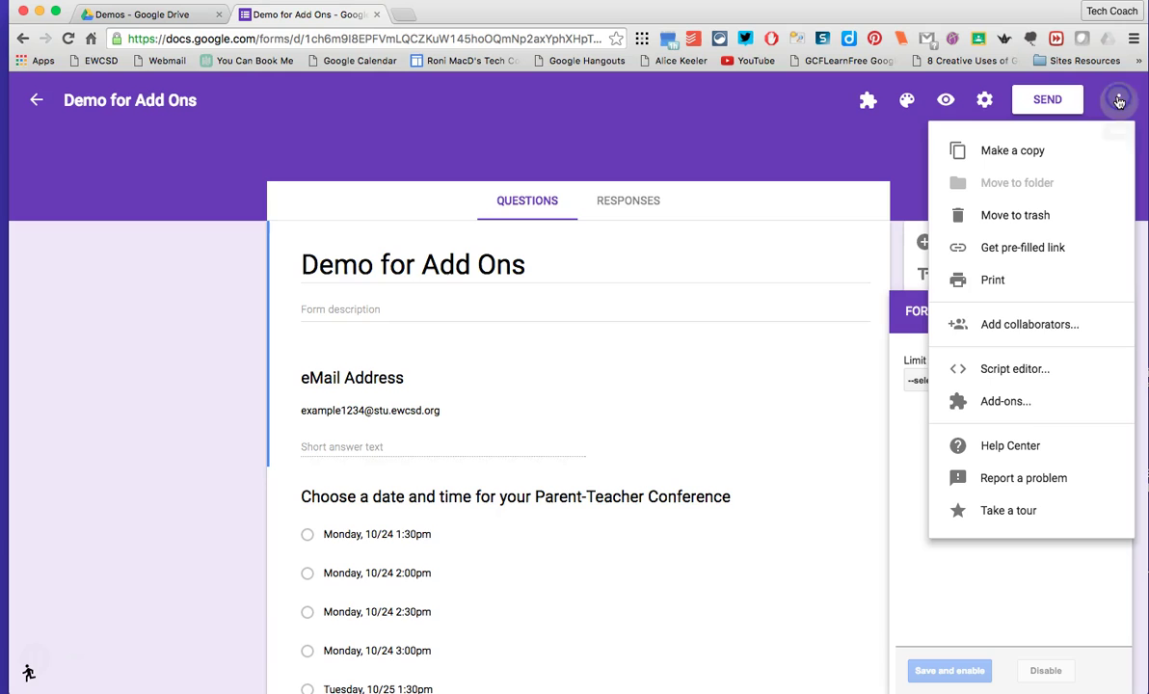
{"action": "left_click", "coordinate": [1010, 405]}
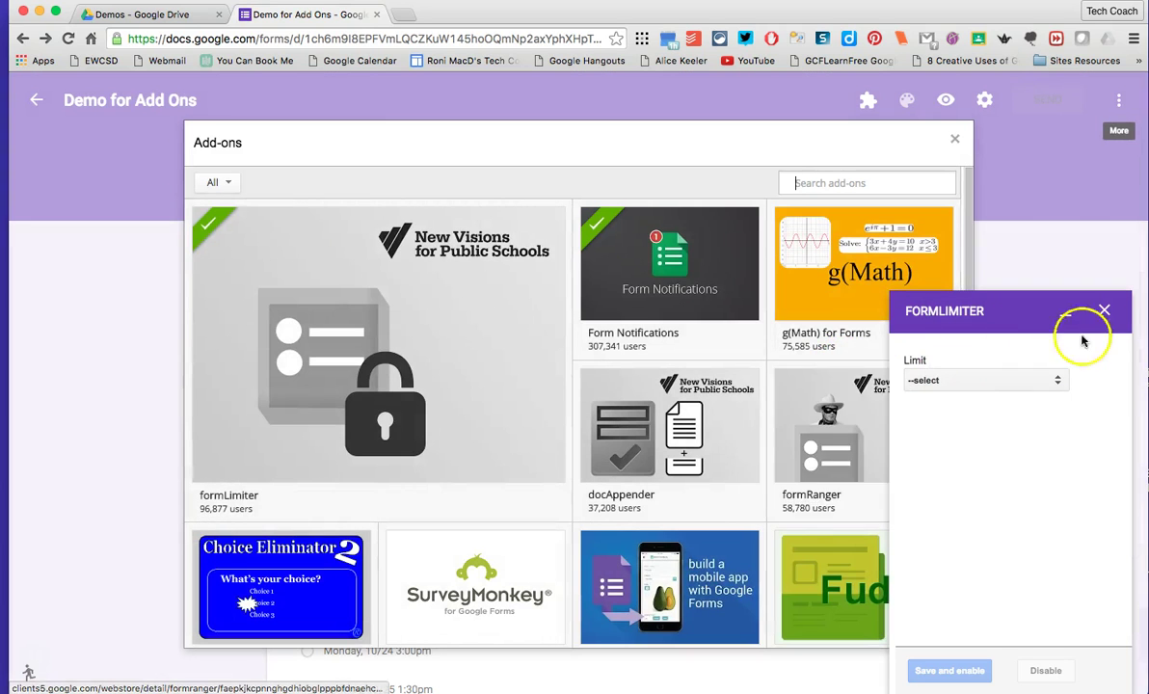
{"action": "left_click", "coordinate": [1104, 311]}
Add Choice Eliminator 2 from its details page, allow its permissions, and dismiss its tip.
{"action": "mouse_move", "coordinate": [688, 421]}
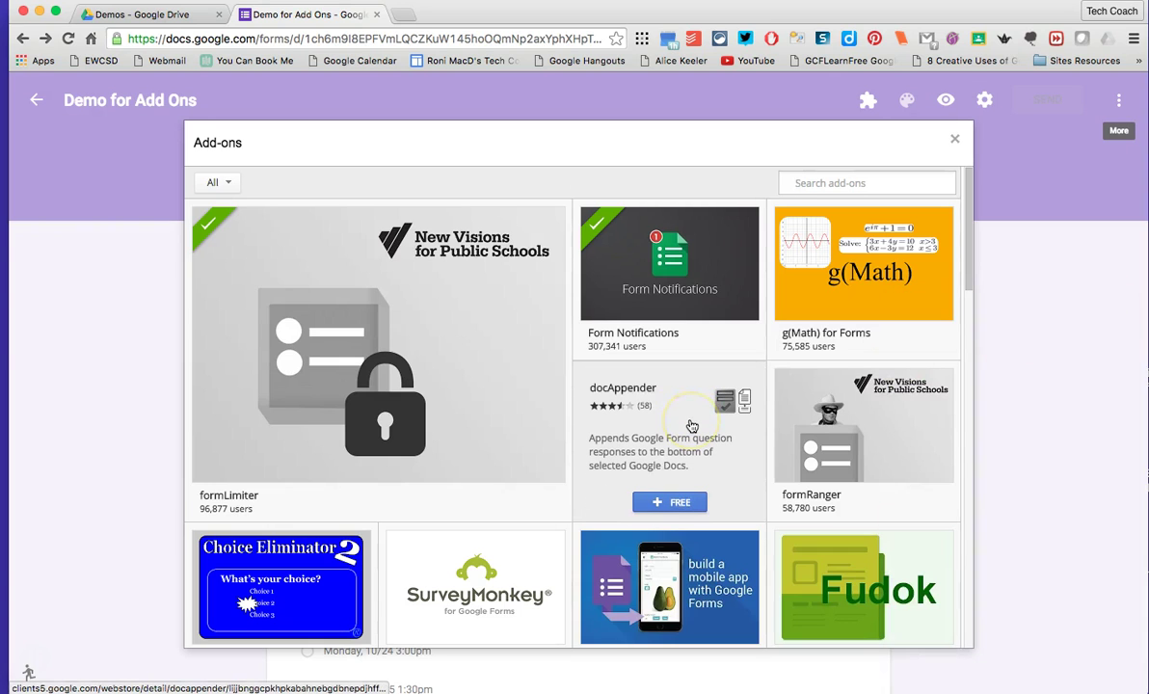
{"action": "scroll", "coordinate": [690, 425], "scroll_direction": "down", "scroll_amount": 3}
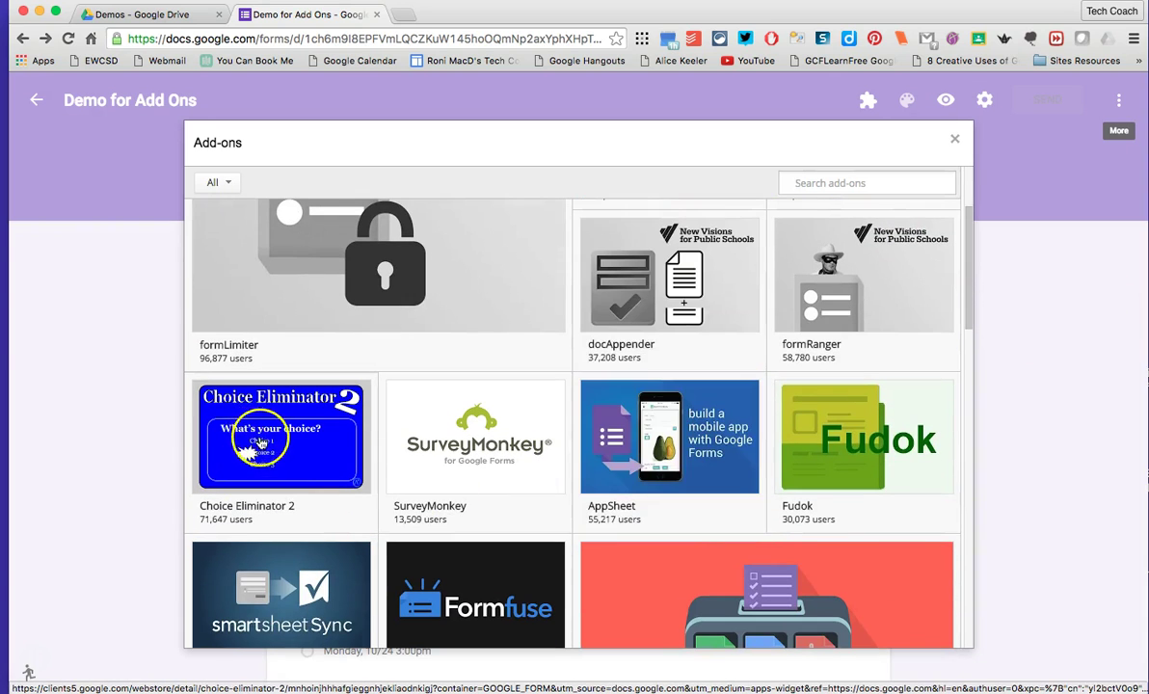
{"action": "left_click", "coordinate": [260, 444]}
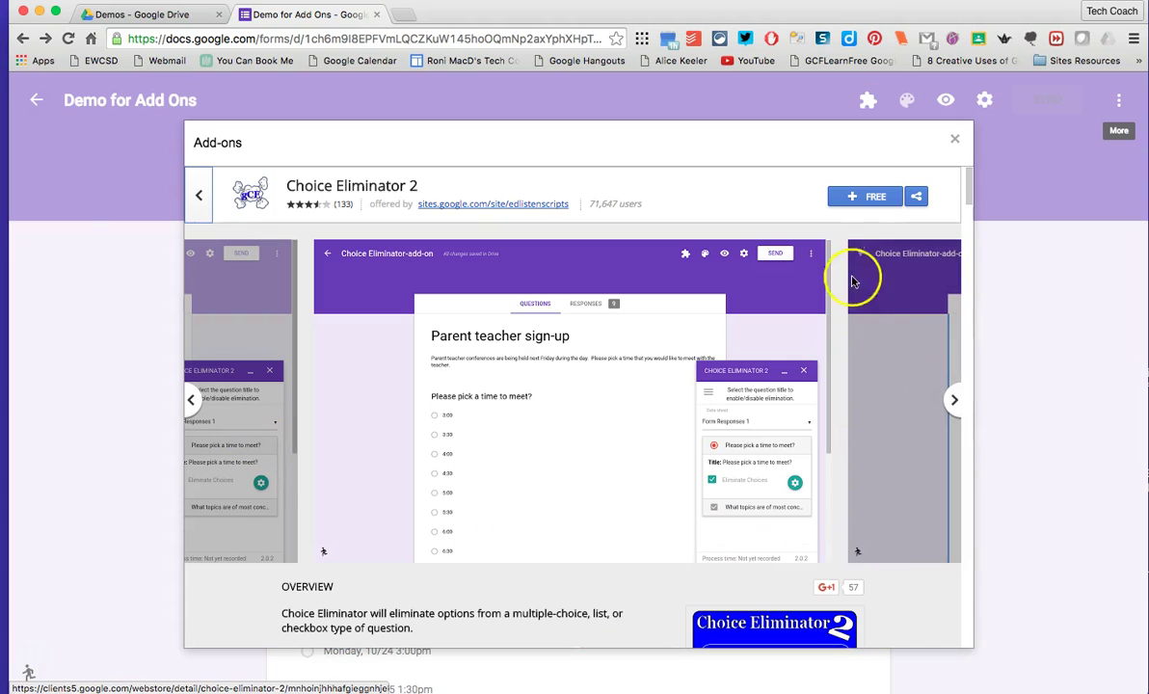
{"action": "left_click", "coordinate": [857, 198]}
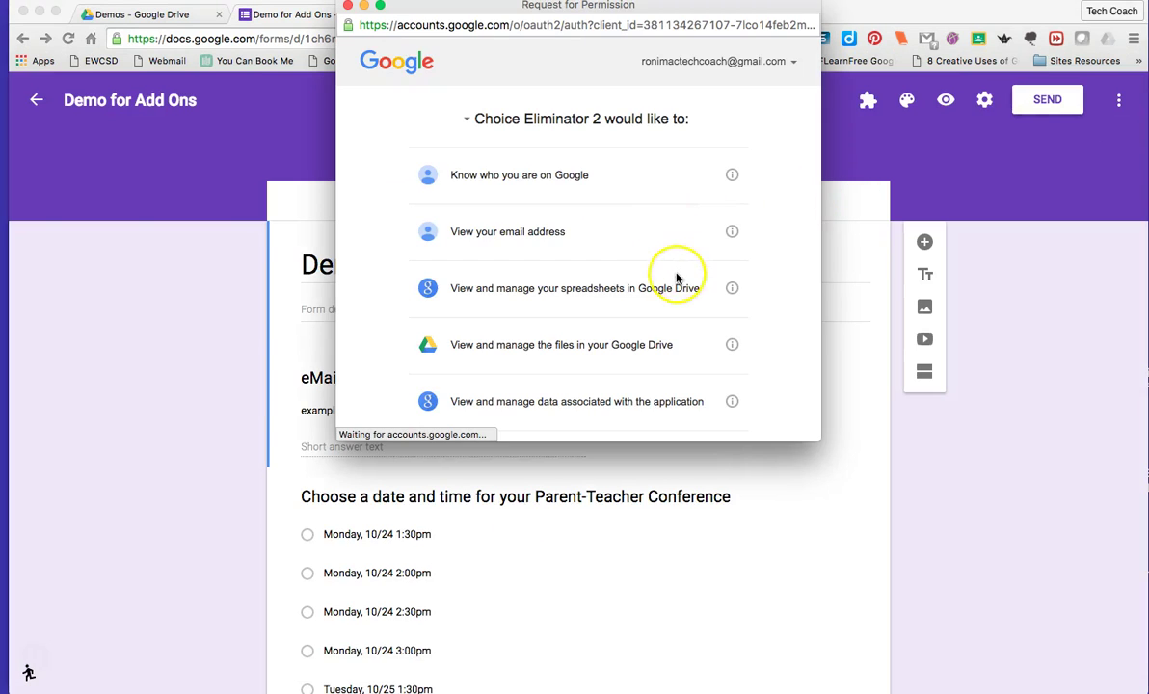
{"action": "scroll", "coordinate": [680, 270], "scroll_direction": "down", "scroll_amount": 5}
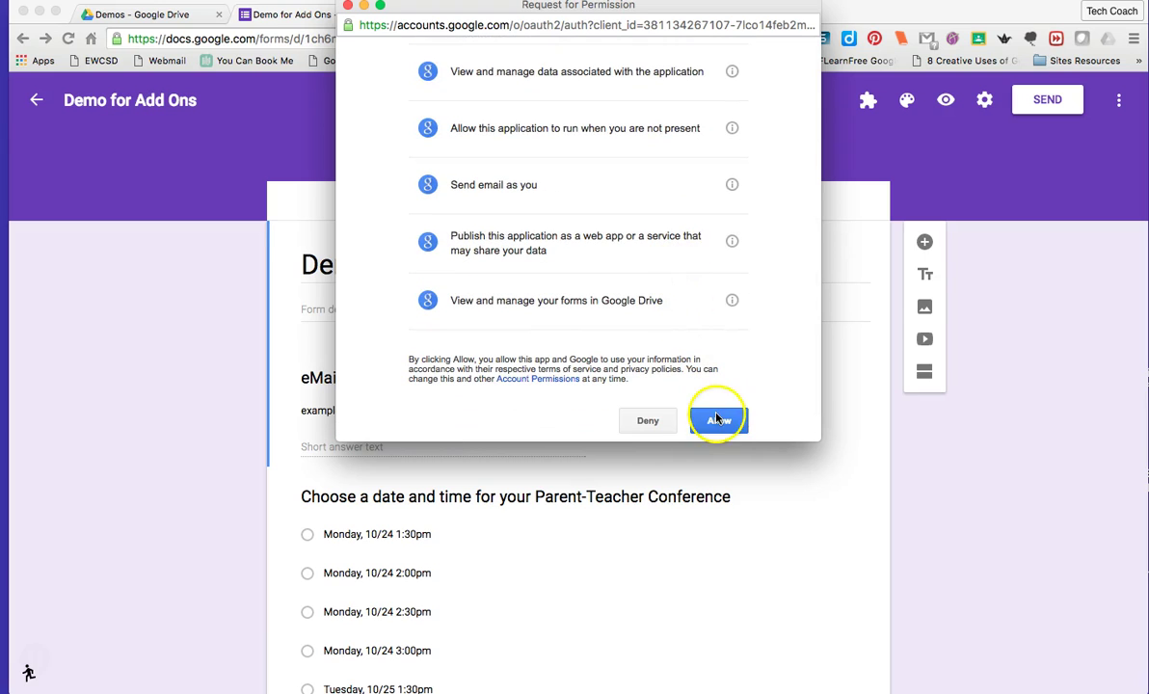
{"action": "left_click", "coordinate": [717, 419]}
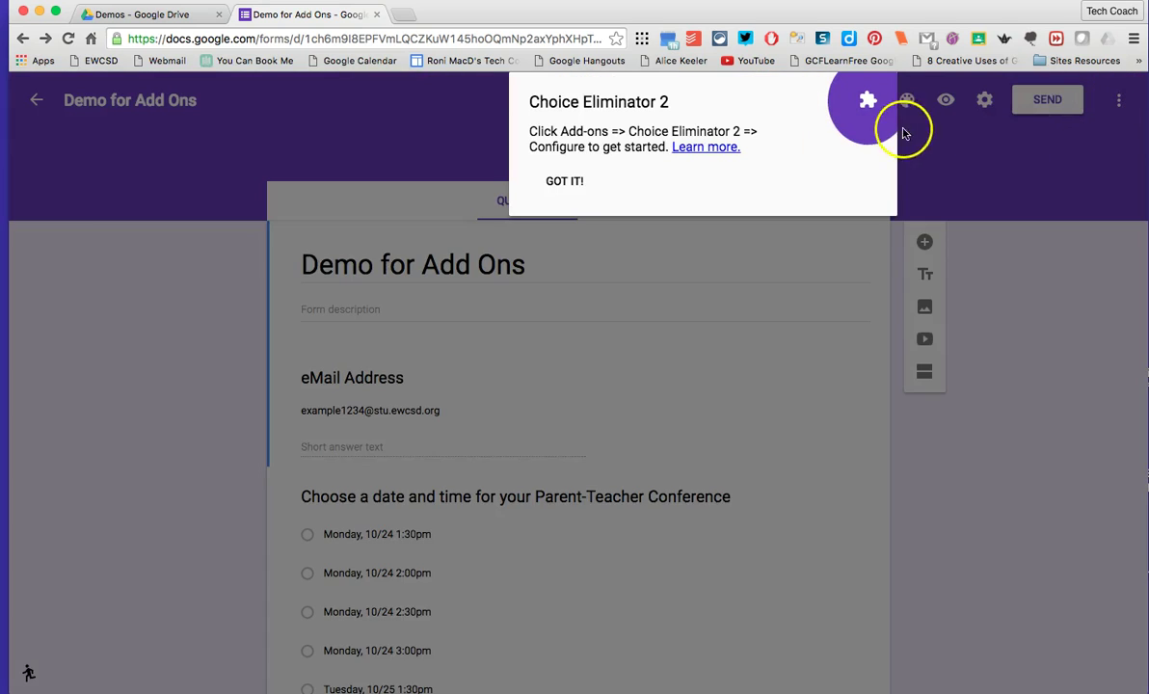
{"action": "left_click", "coordinate": [569, 183]}
{"action": "left_click", "coordinate": [1119, 99]}
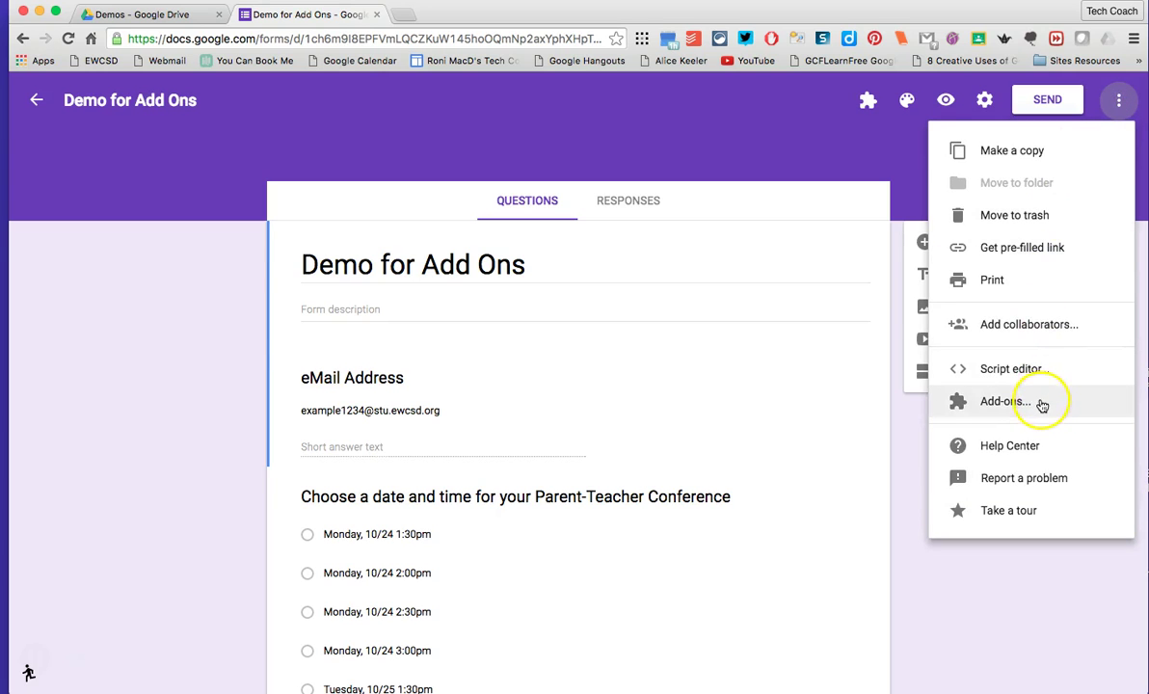
Find formRecycler in the add-ons gallery, add it, allow its permissions, and close its intro card.
{"action": "left_click", "coordinate": [969, 400]}
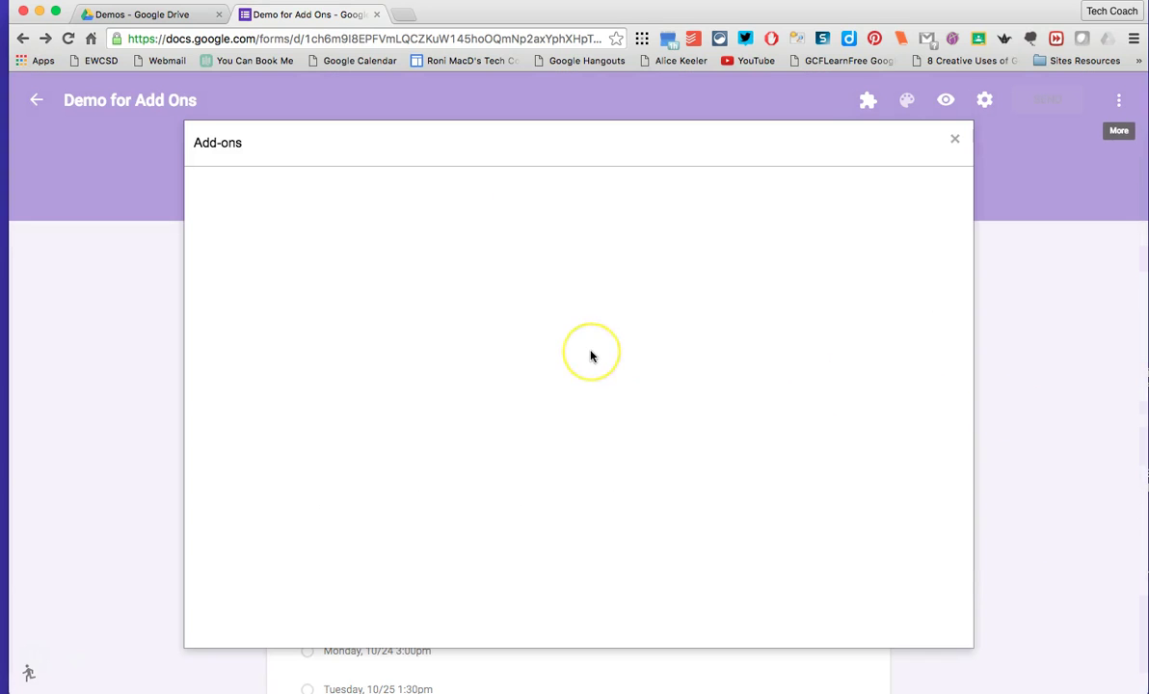
{"action": "scroll", "coordinate": [591, 356], "scroll_direction": "down", "scroll_amount": 6}
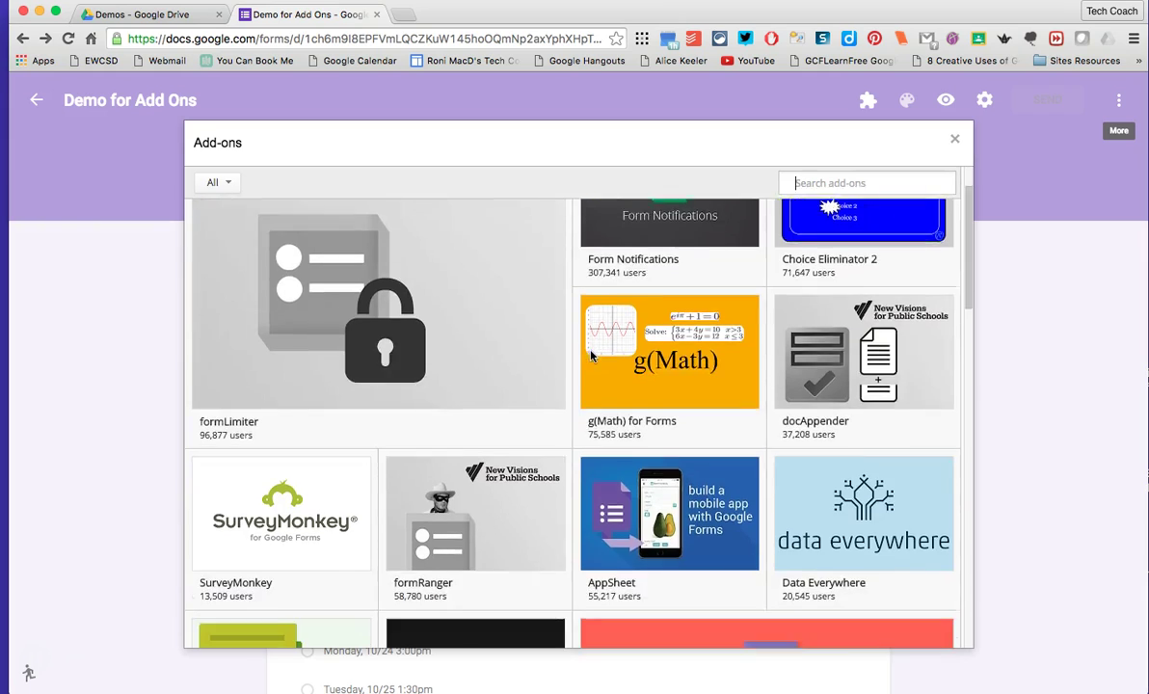
{"action": "scroll", "coordinate": [591, 356], "scroll_direction": "up", "scroll_amount": 2}
{"action": "scroll", "coordinate": [590, 356], "scroll_direction": "down", "scroll_amount": 3}
{"action": "scroll", "coordinate": [591, 355], "scroll_direction": "up", "scroll_amount": 7}
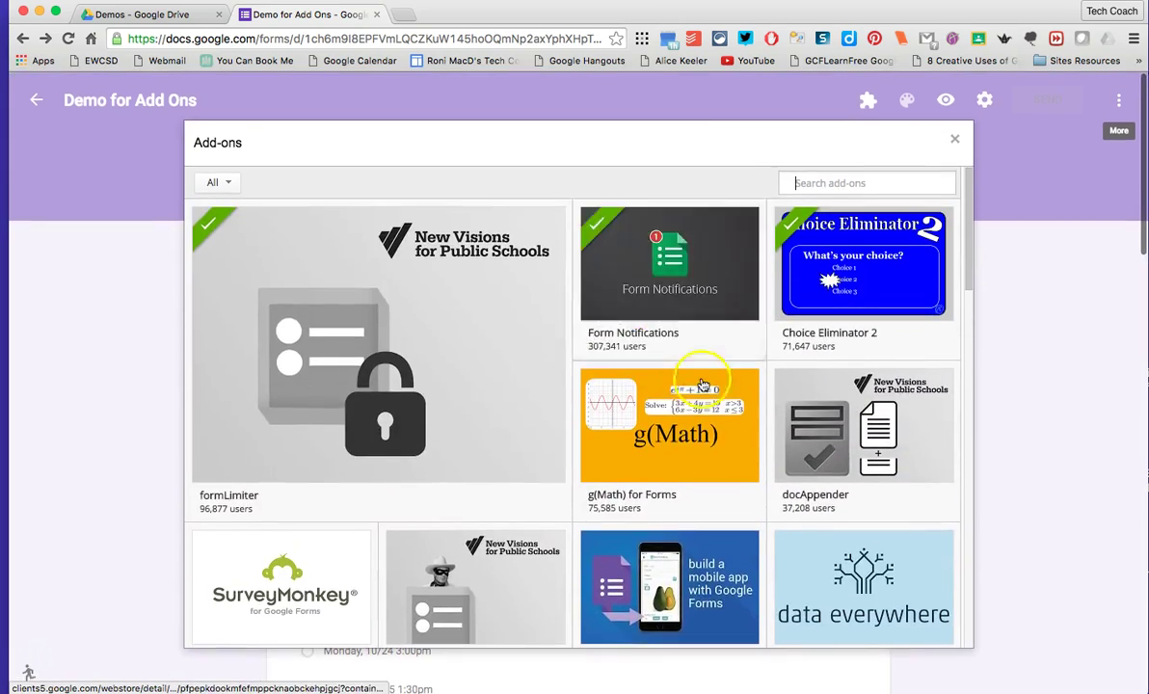
{"action": "scroll", "coordinate": [758, 408], "scroll_direction": "down", "scroll_amount": 8}
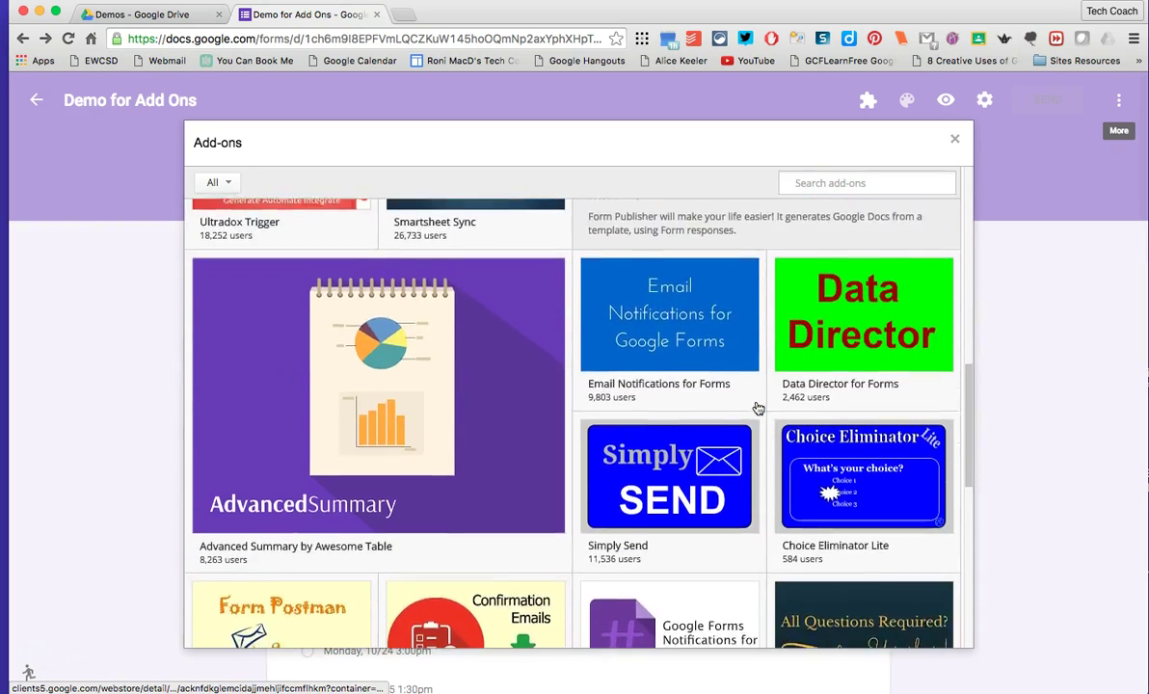
{"action": "scroll", "coordinate": [758, 409], "scroll_direction": "down", "scroll_amount": 3}
{"action": "mouse_move", "coordinate": [251, 475]}
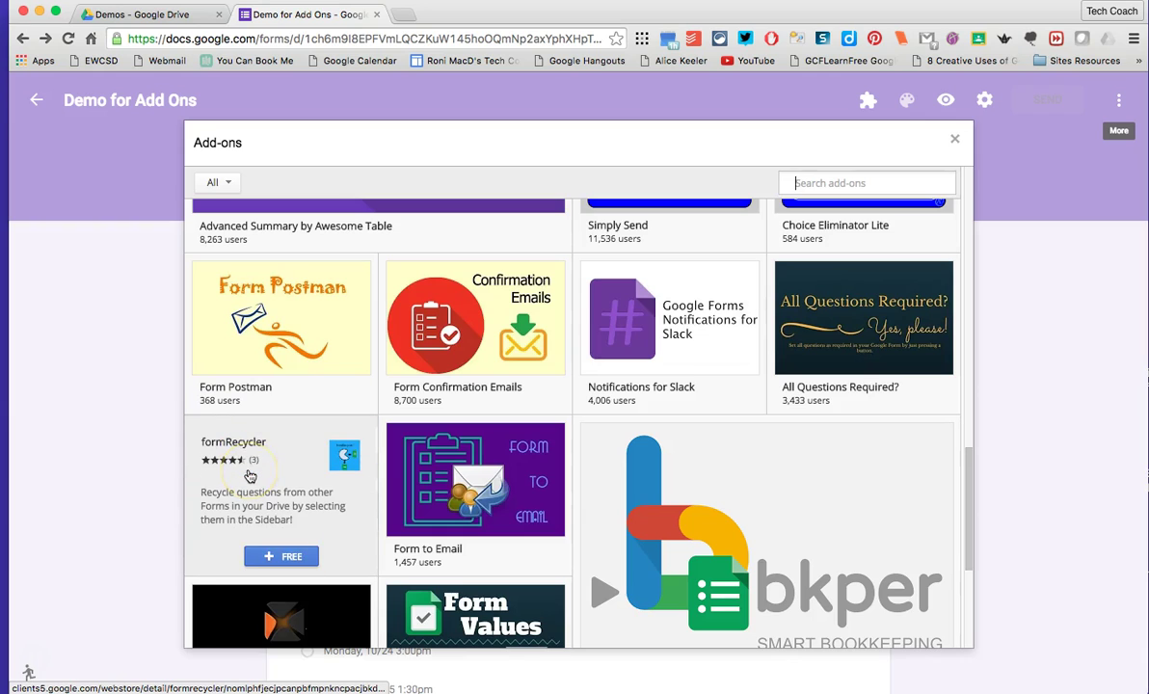
{"action": "left_click", "coordinate": [268, 556]}
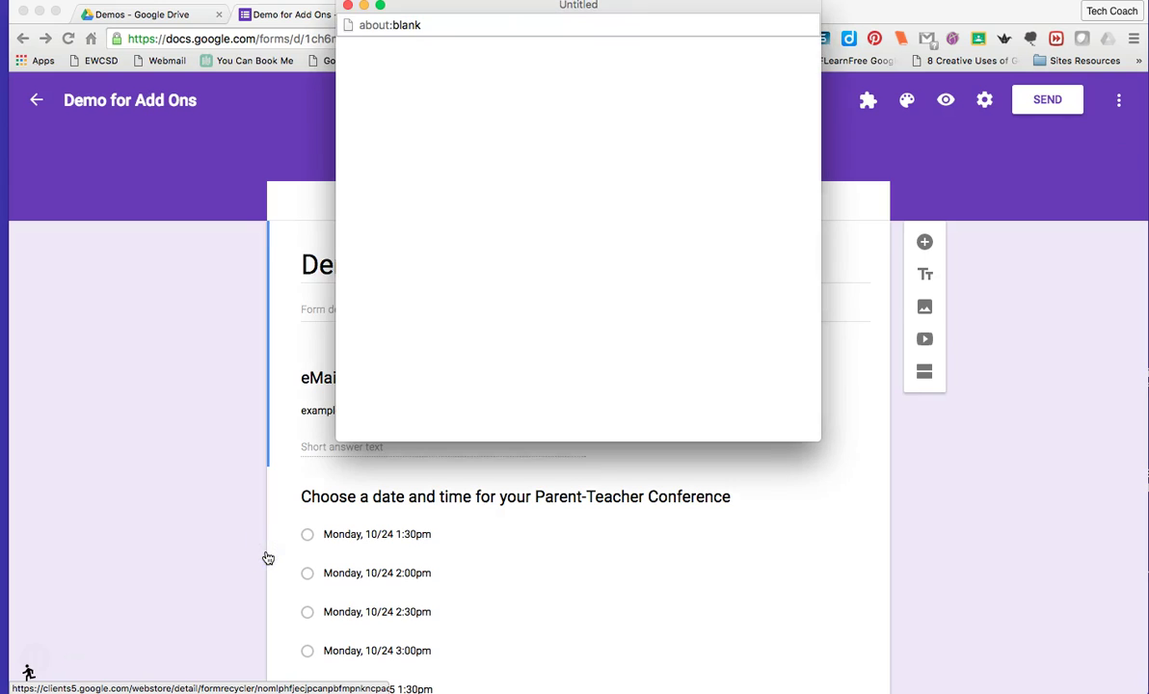
{"action": "scroll", "coordinate": [586, 289], "scroll_direction": "down", "scroll_amount": 4}
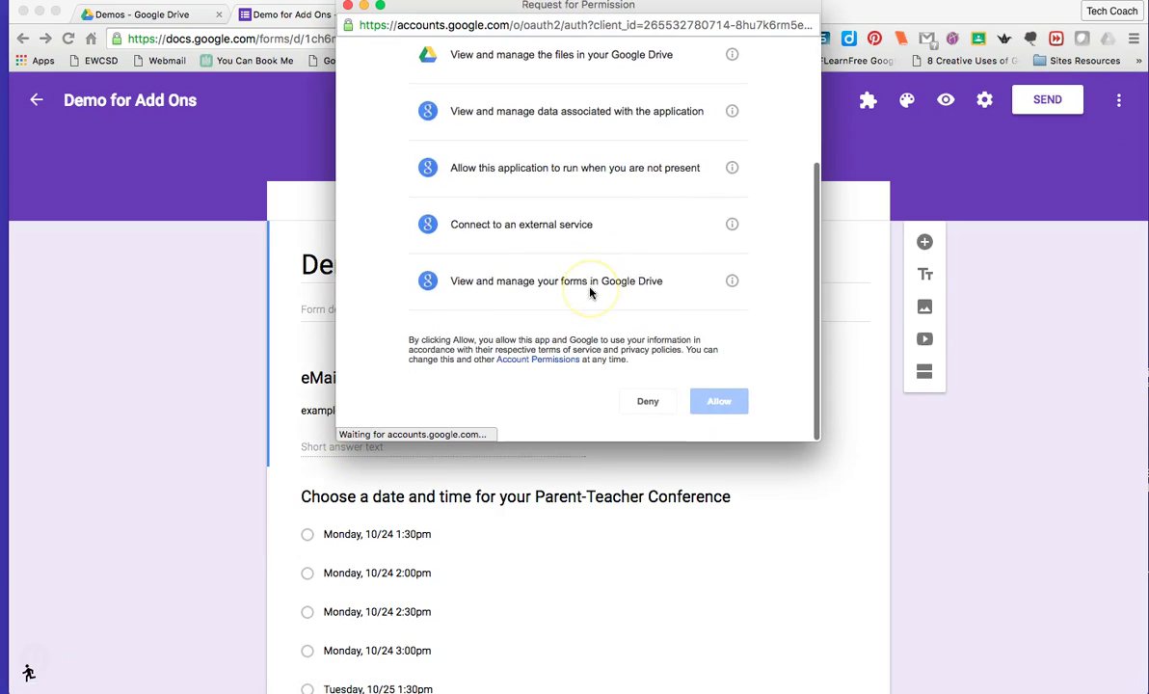
{"action": "left_click", "coordinate": [714, 404]}
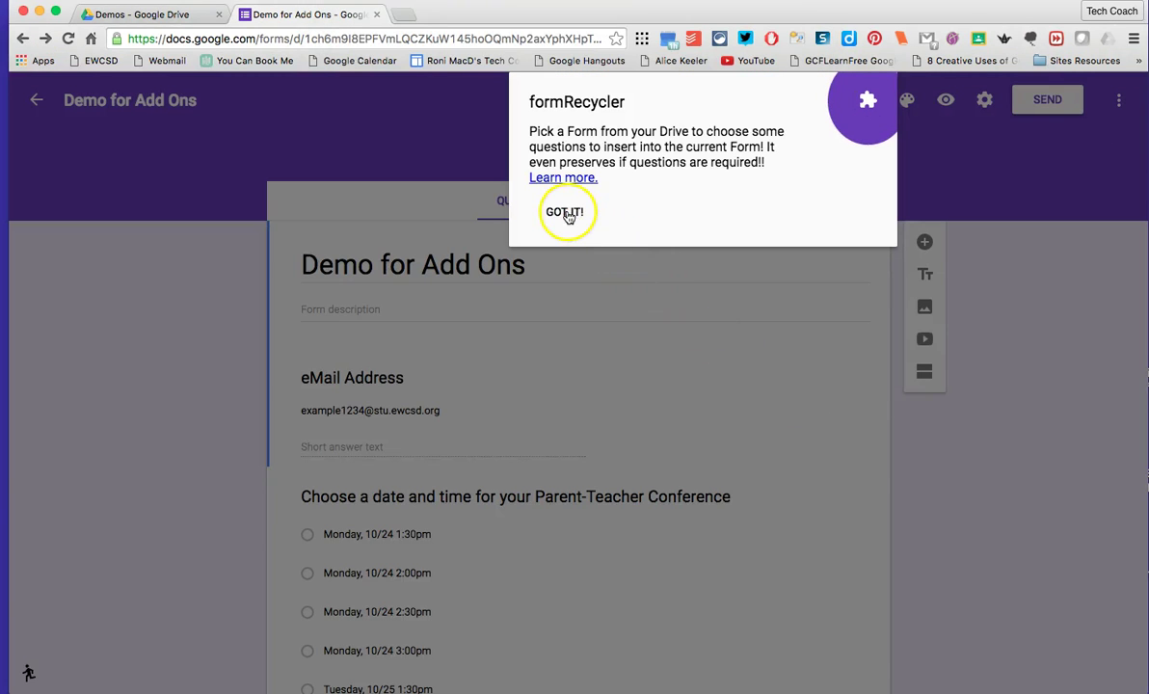
{"action": "left_click", "coordinate": [565, 212]}
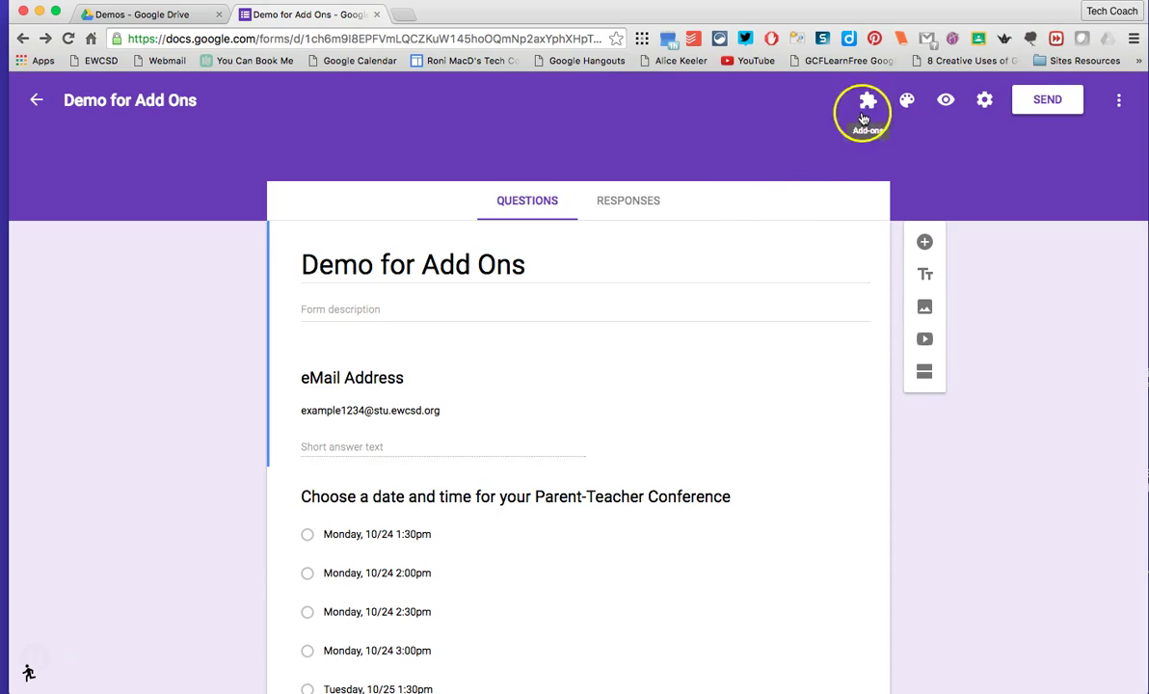
Review every question down the form, return to the top, and show the Add-ons list.
{"action": "scroll", "coordinate": [638, 376], "scroll_direction": "down", "scroll_amount": 5}
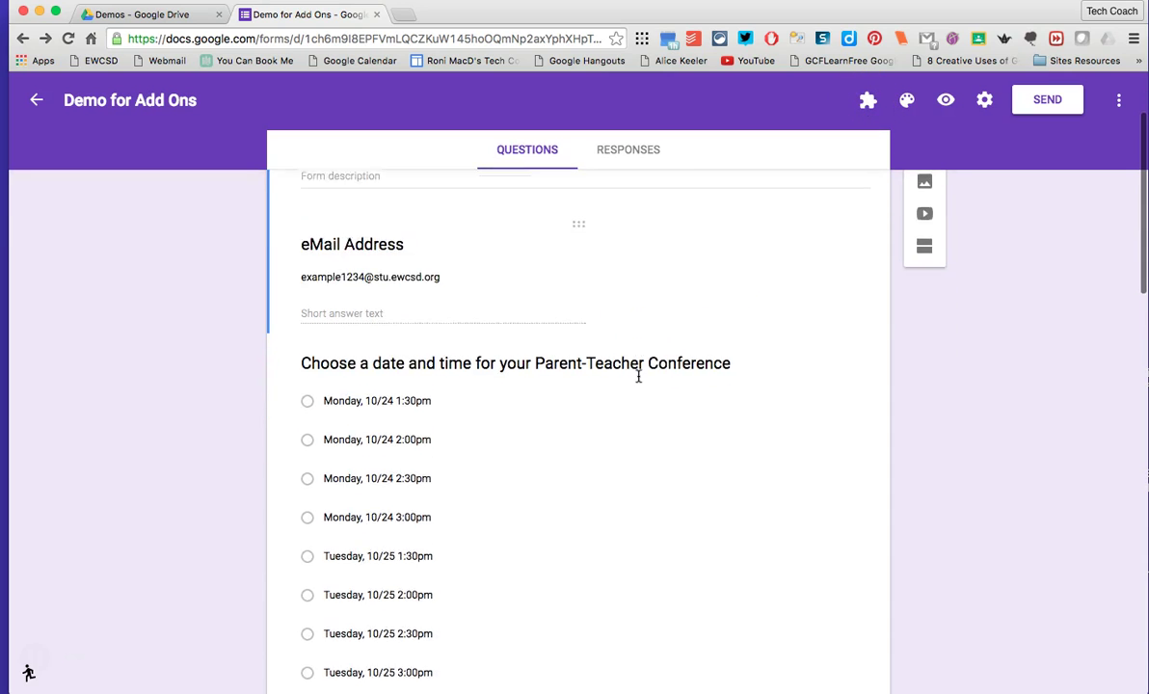
{"action": "scroll", "coordinate": [638, 376], "scroll_direction": "up", "scroll_amount": 5}
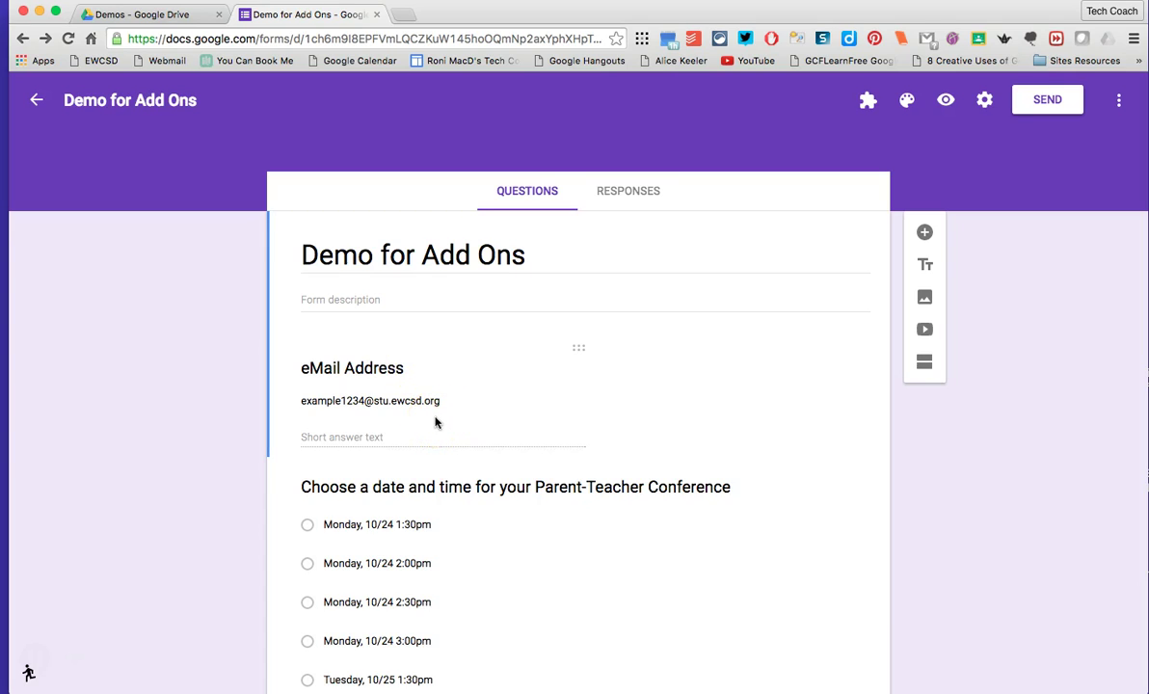
{"action": "scroll", "coordinate": [434, 422], "scroll_direction": "down", "scroll_amount": 5}
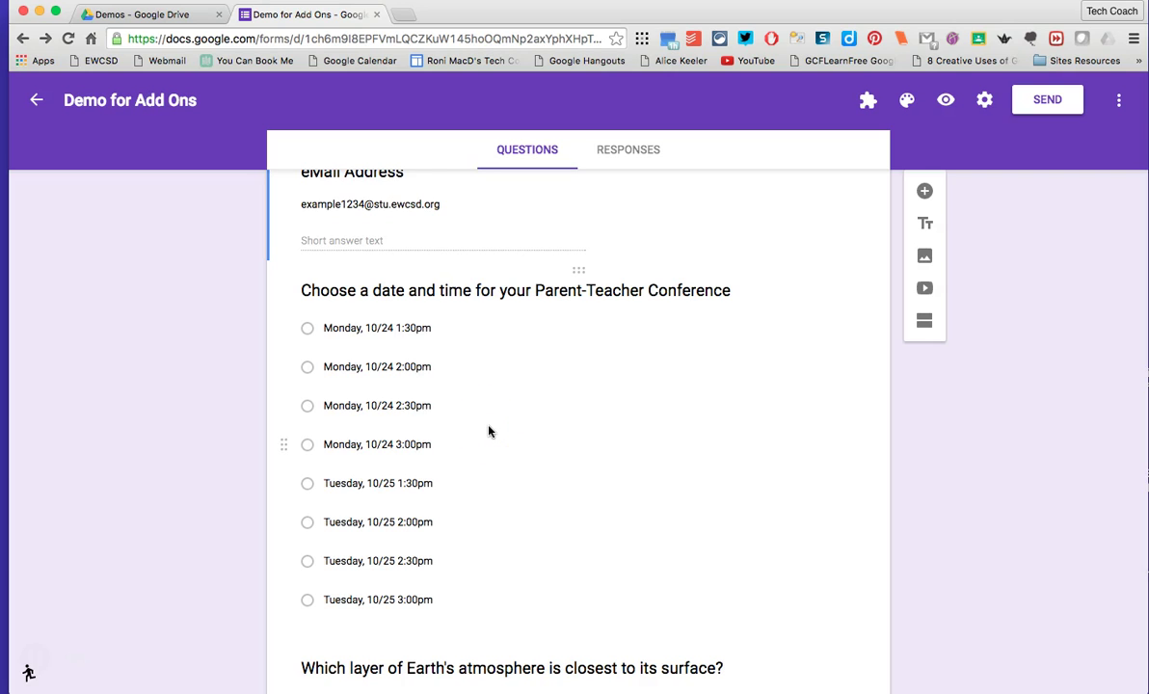
{"action": "scroll", "coordinate": [489, 430], "scroll_direction": "down", "scroll_amount": 3}
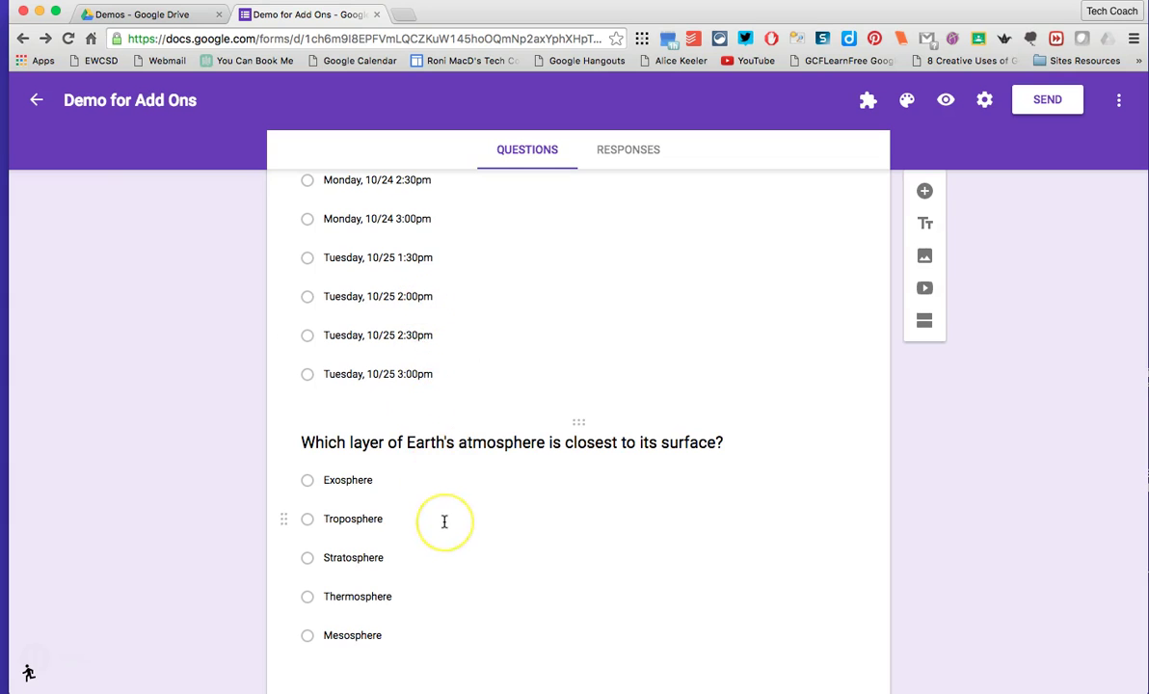
{"action": "scroll", "coordinate": [444, 521], "scroll_direction": "down", "scroll_amount": 3}
{"action": "scroll", "coordinate": [444, 521], "scroll_direction": "down", "scroll_amount": 2}
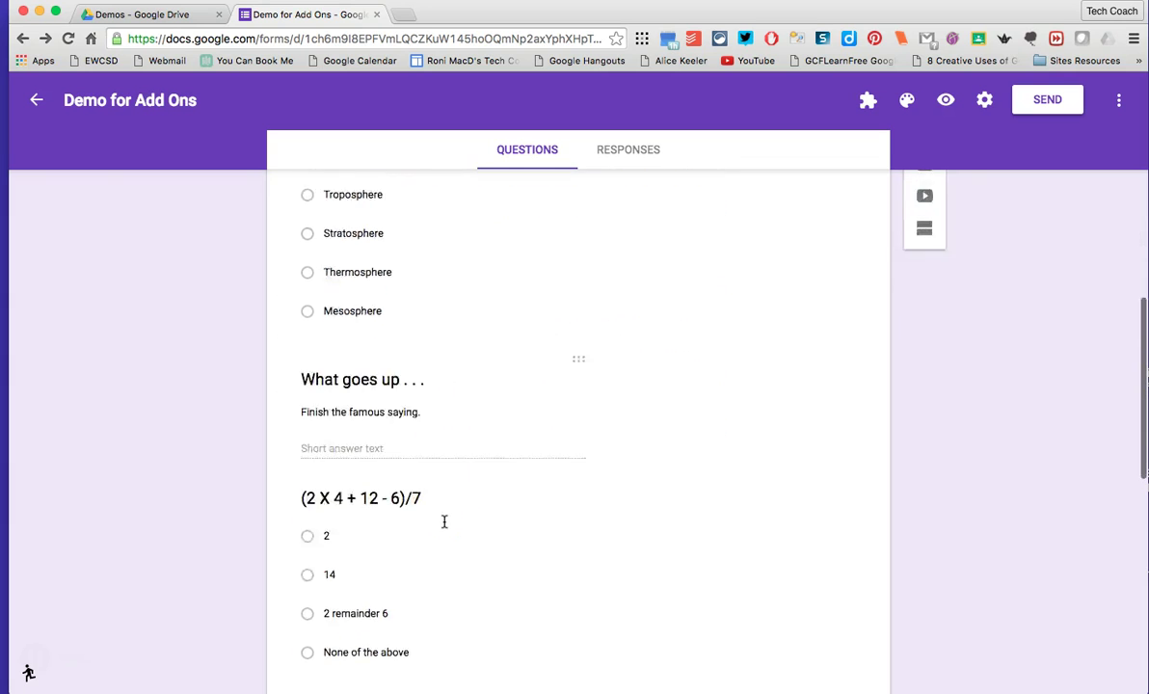
{"action": "scroll", "coordinate": [444, 521], "scroll_direction": "down", "scroll_amount": 6}
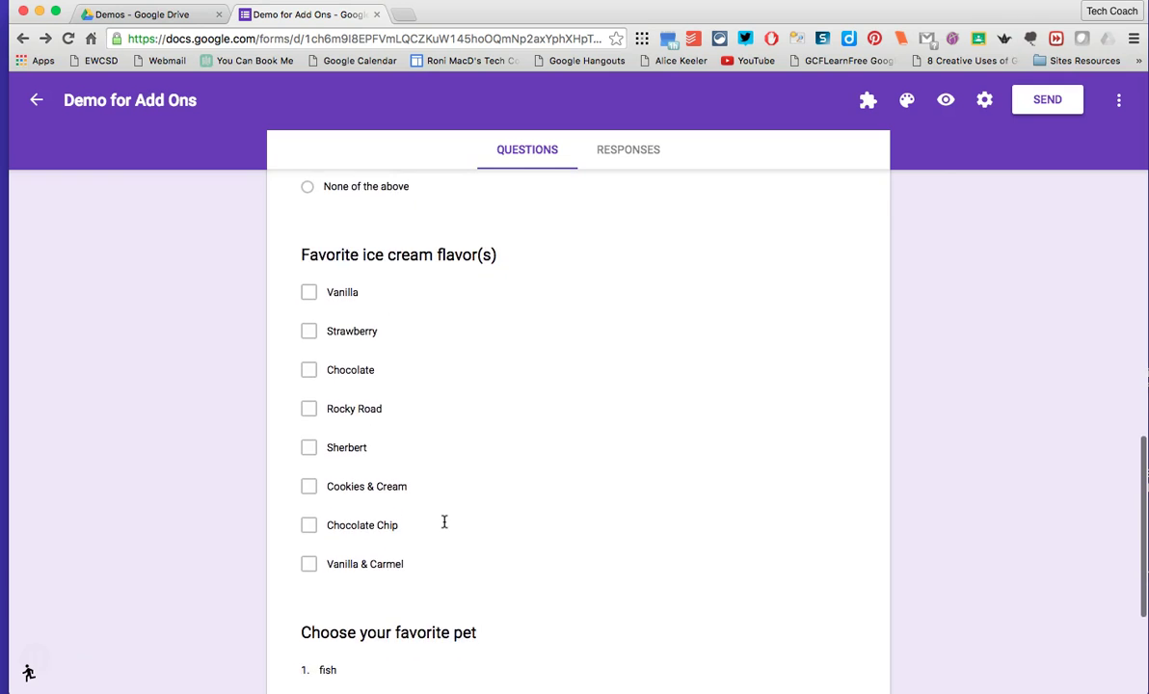
{"action": "scroll", "coordinate": [444, 521], "scroll_direction": "down", "scroll_amount": 3}
{"action": "scroll", "coordinate": [444, 521], "scroll_direction": "up", "scroll_amount": 15}
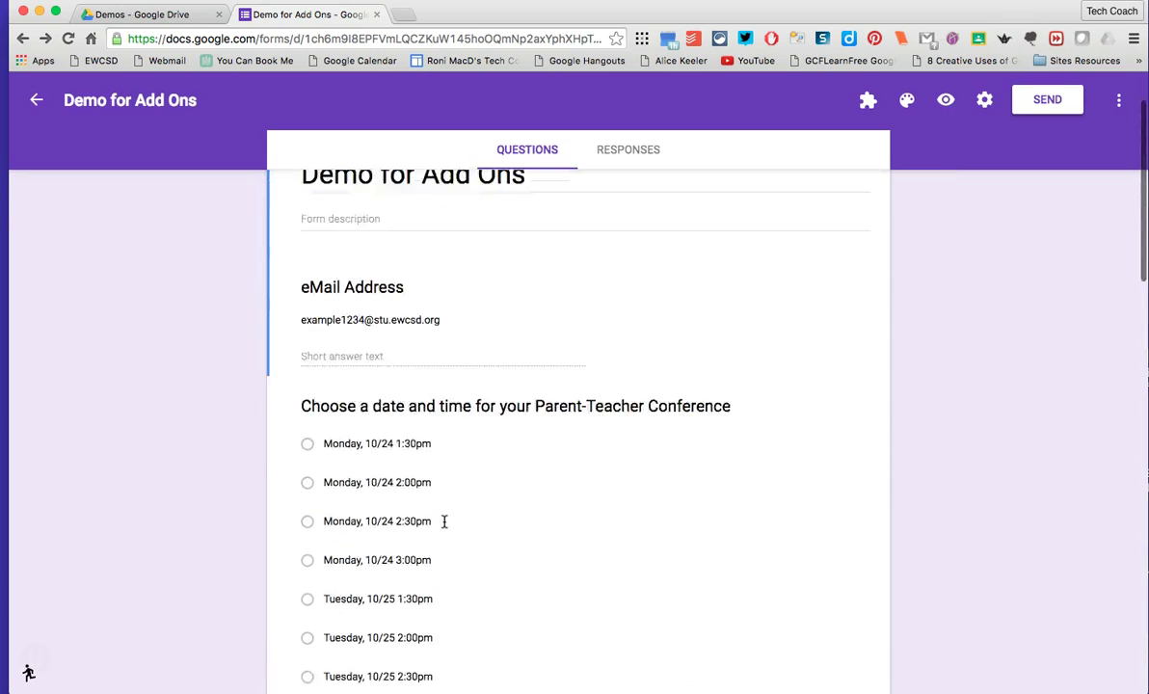
{"action": "scroll", "coordinate": [444, 521], "scroll_direction": "up", "scroll_amount": 2}
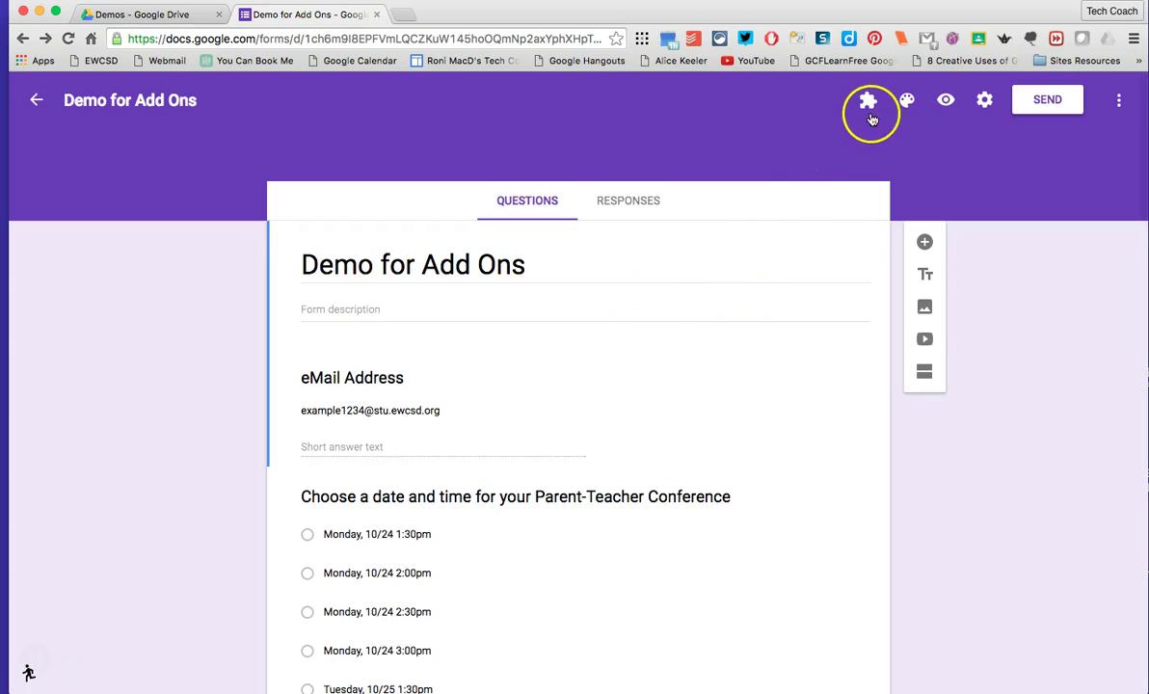
{"action": "left_click", "coordinate": [868, 102]}
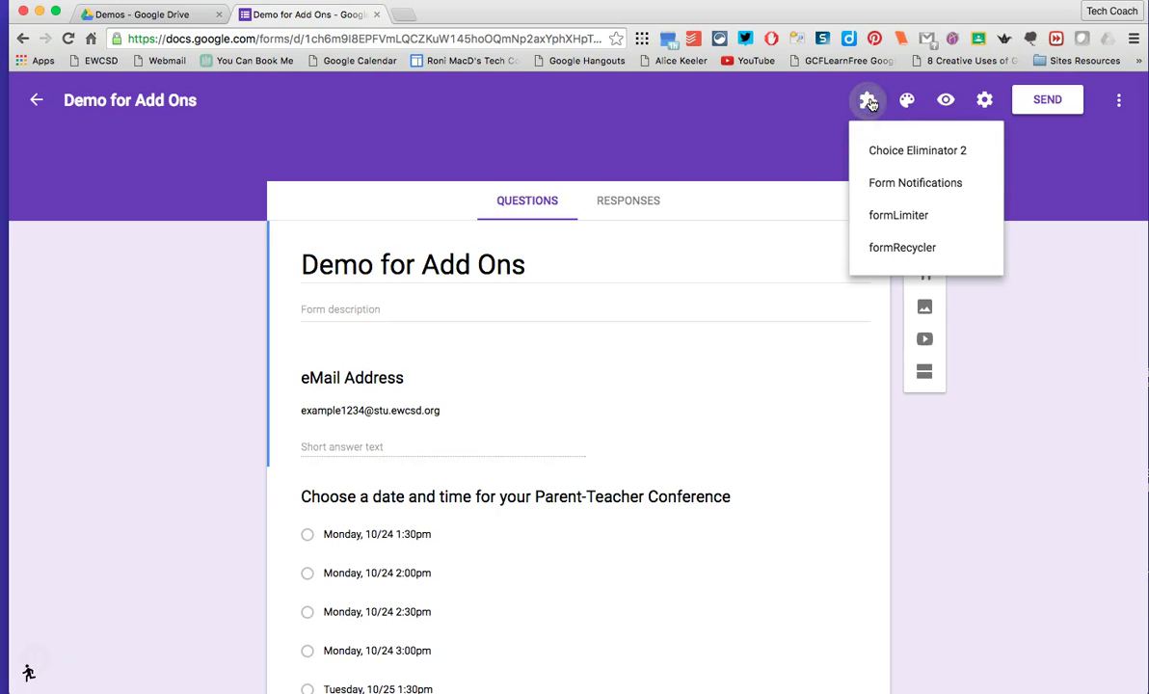
Configure Choice Eliminator 2 to eliminate choices on the Parent-Teacher Conference question using Form Responses 1.
{"action": "left_click", "coordinate": [873, 151]}
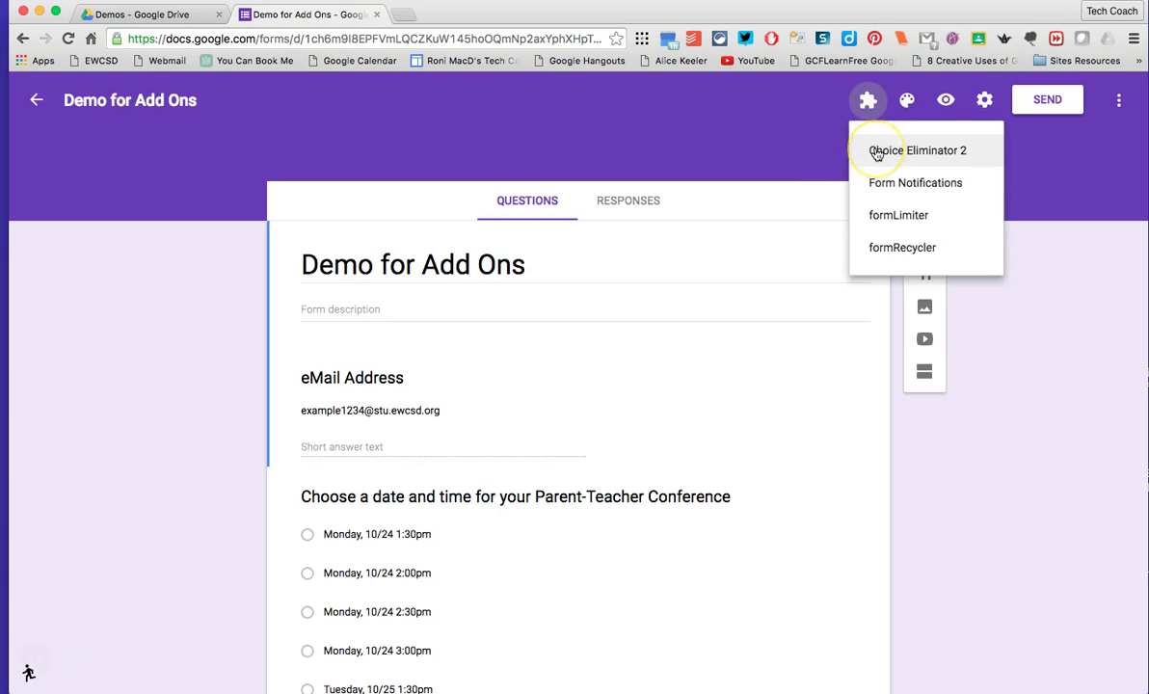
{"action": "left_click", "coordinate": [874, 151]}
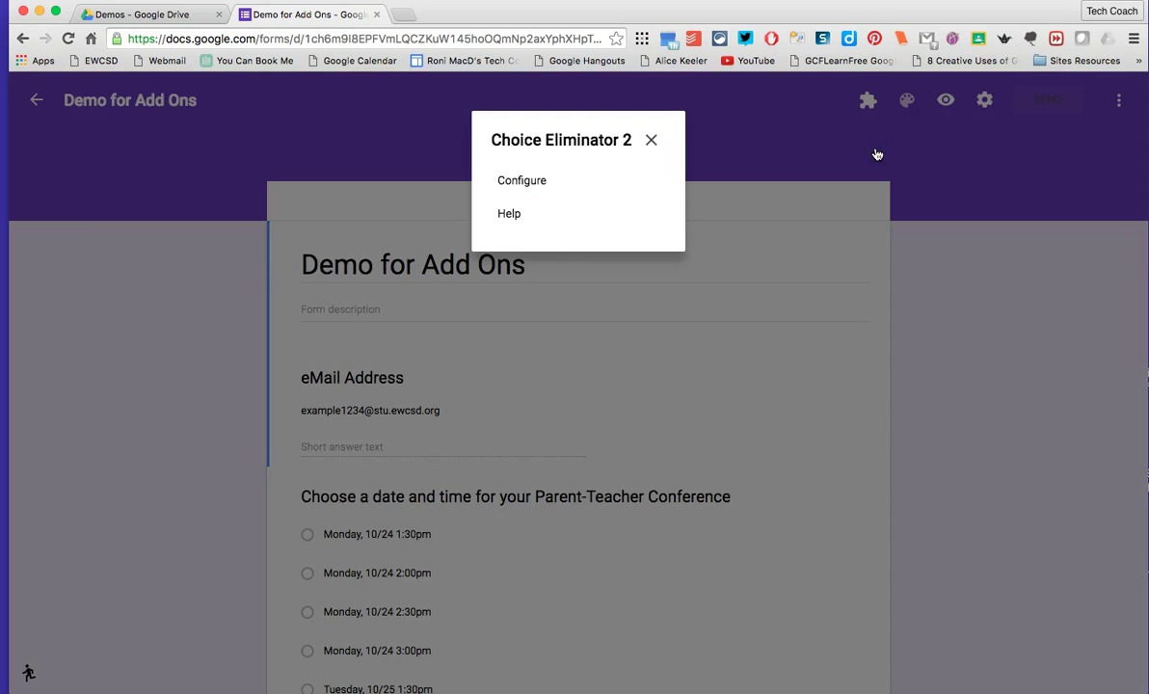
{"action": "left_click", "coordinate": [533, 194]}
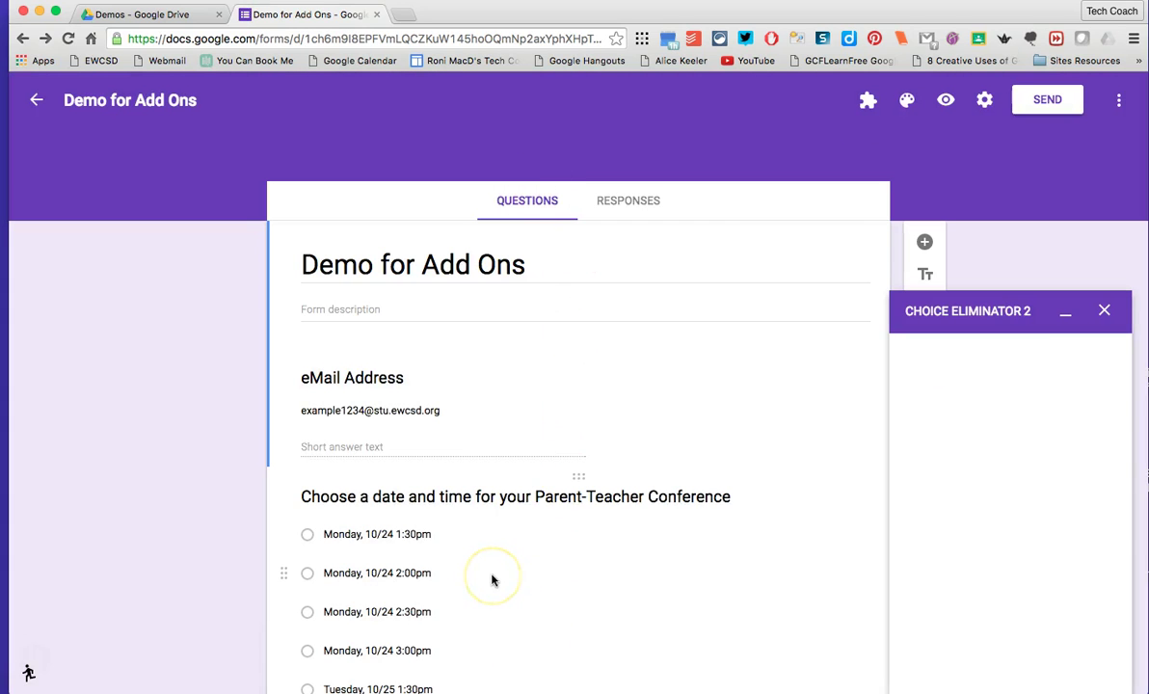
{"action": "scroll", "coordinate": [492, 579], "scroll_direction": "down", "scroll_amount": 4}
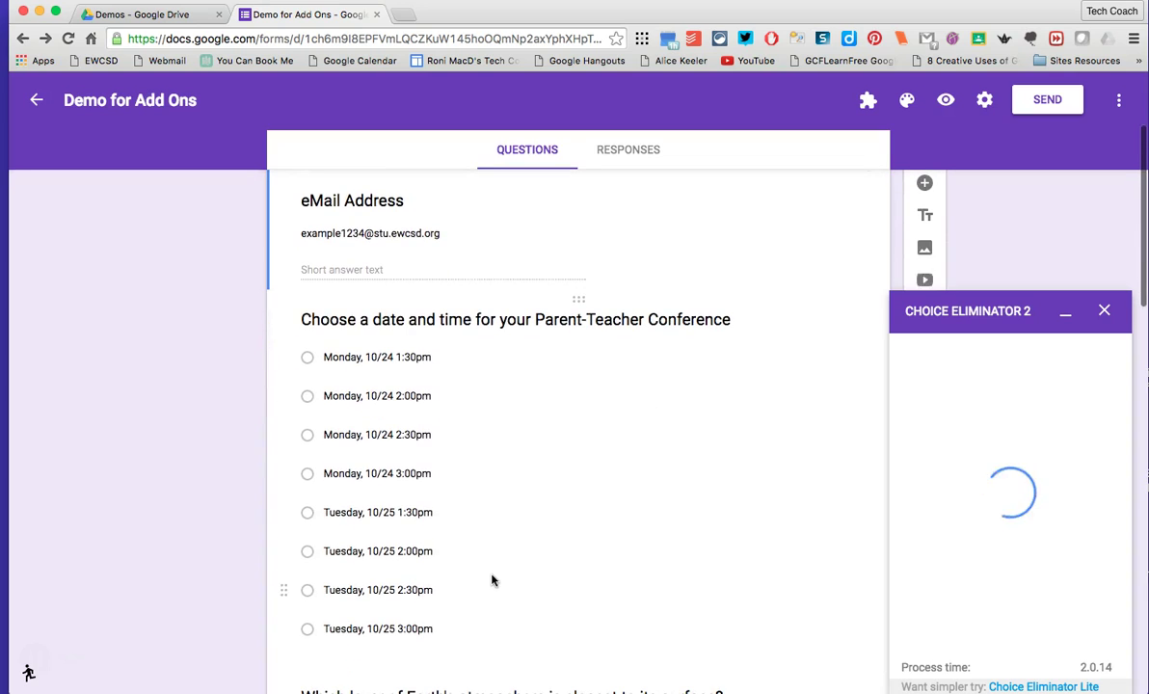
{"action": "left_click", "coordinate": [634, 542]}
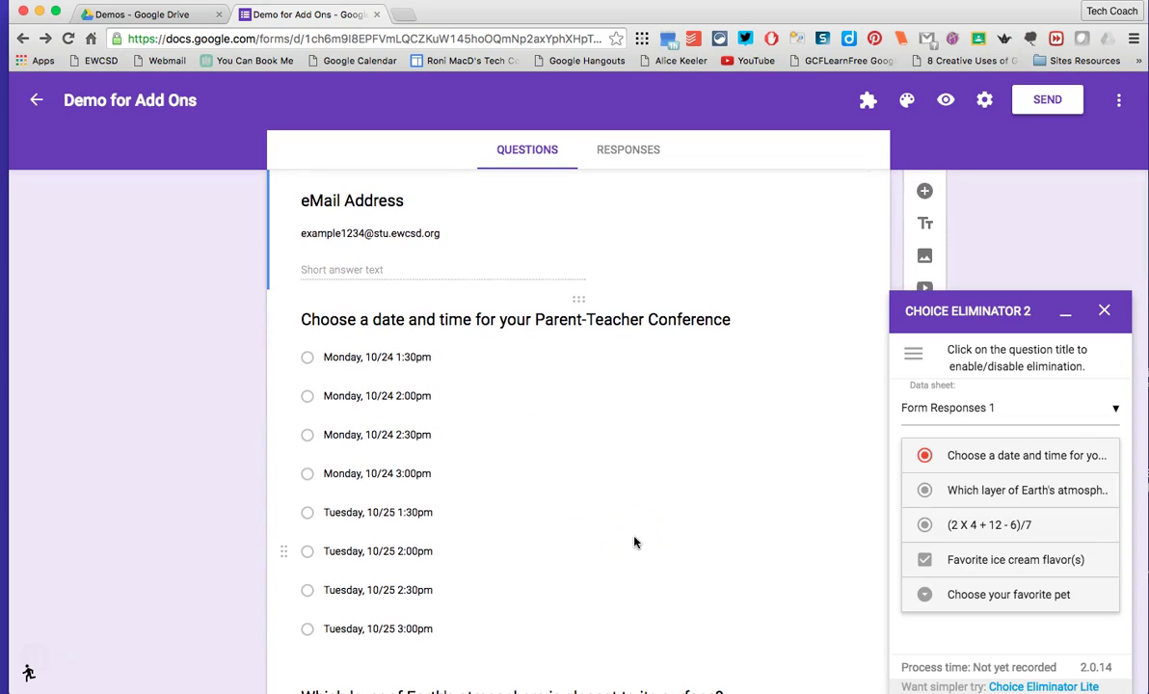
{"action": "left_click", "coordinate": [523, 539]}
{"action": "left_click", "coordinate": [430, 362]}
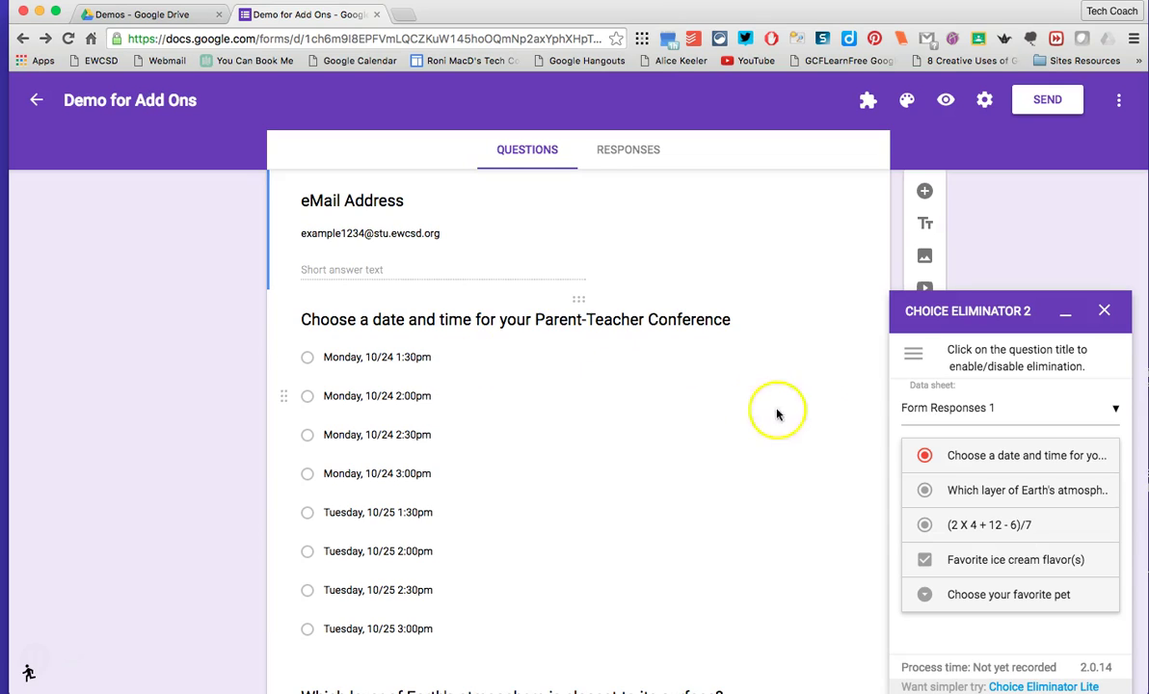
Toggle Eliminate Choices off and back on for the Parent-Teacher Conference date/time question.
{"action": "left_click", "coordinate": [964, 461]}
{"action": "left_click", "coordinate": [963, 536]}
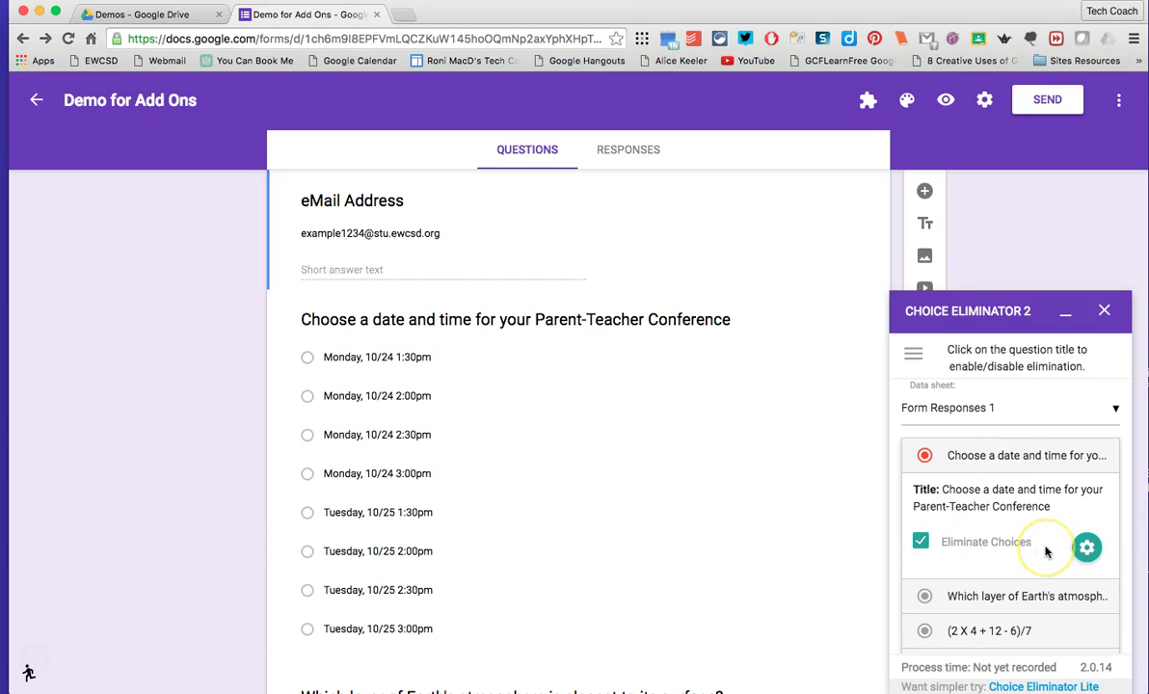
{"action": "left_click", "coordinate": [1006, 458]}
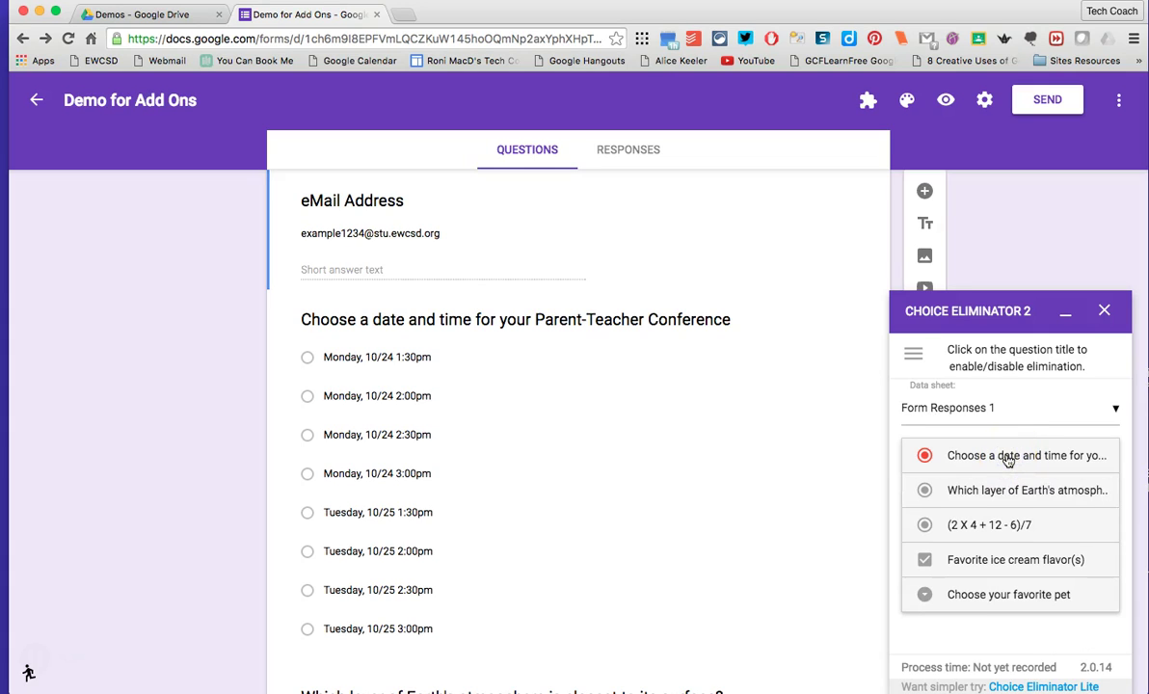
{"action": "left_click", "coordinate": [999, 458]}
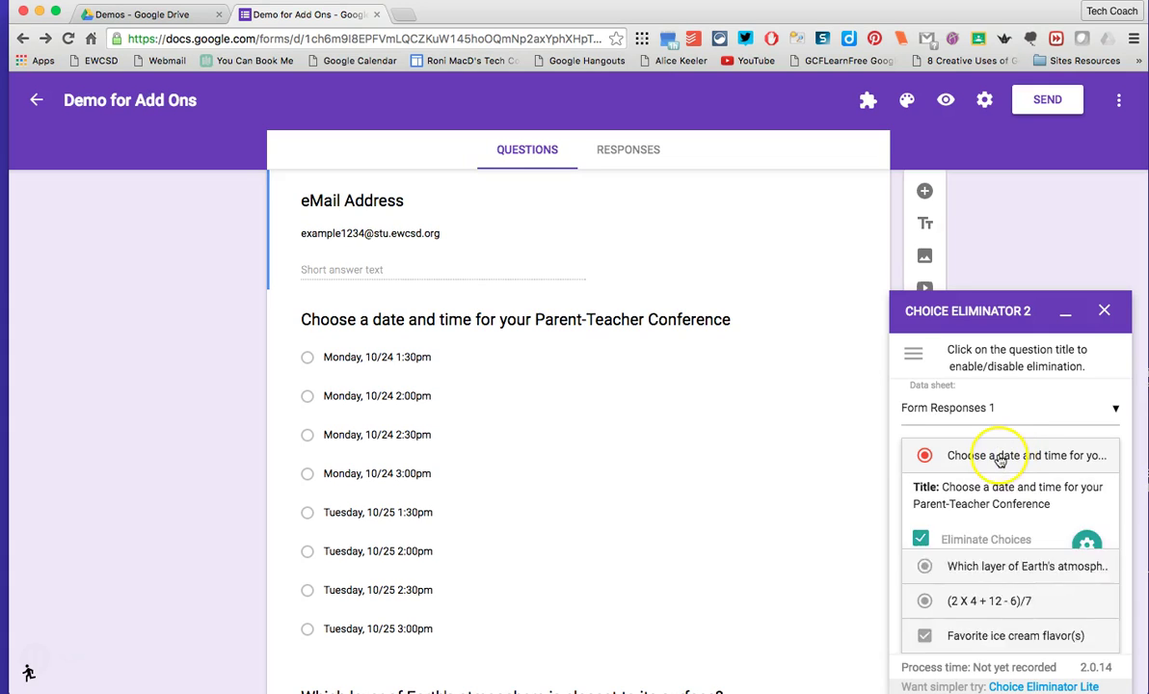
{"action": "left_click", "coordinate": [921, 541]}
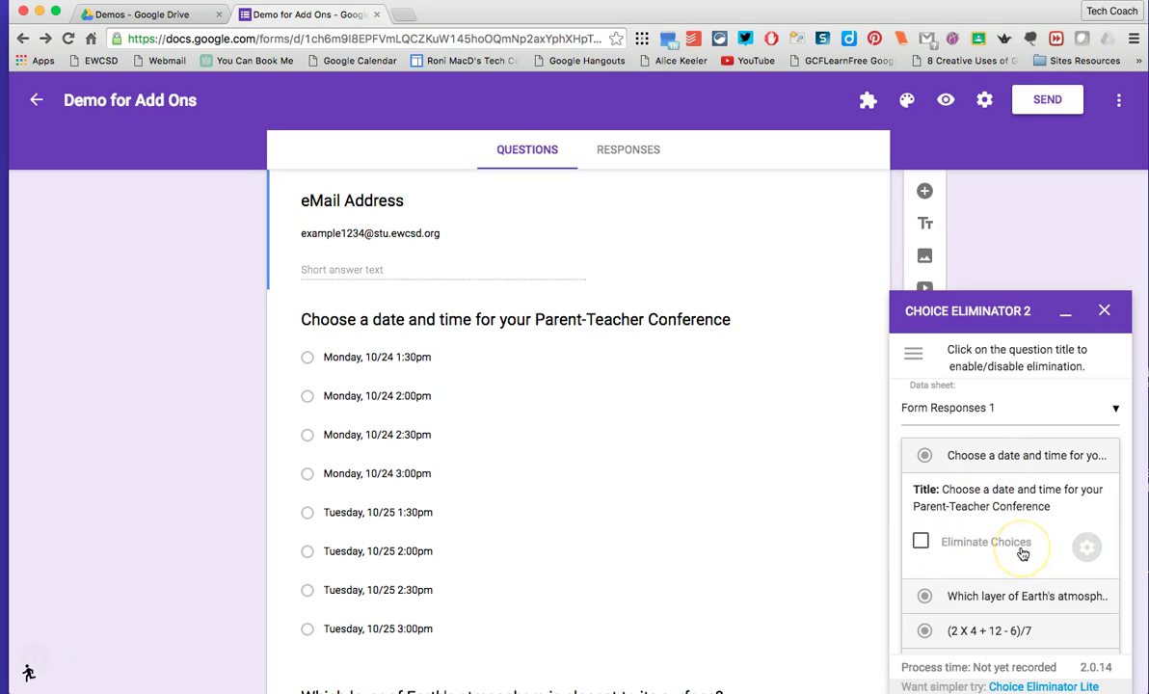
{"action": "left_click", "coordinate": [920, 542]}
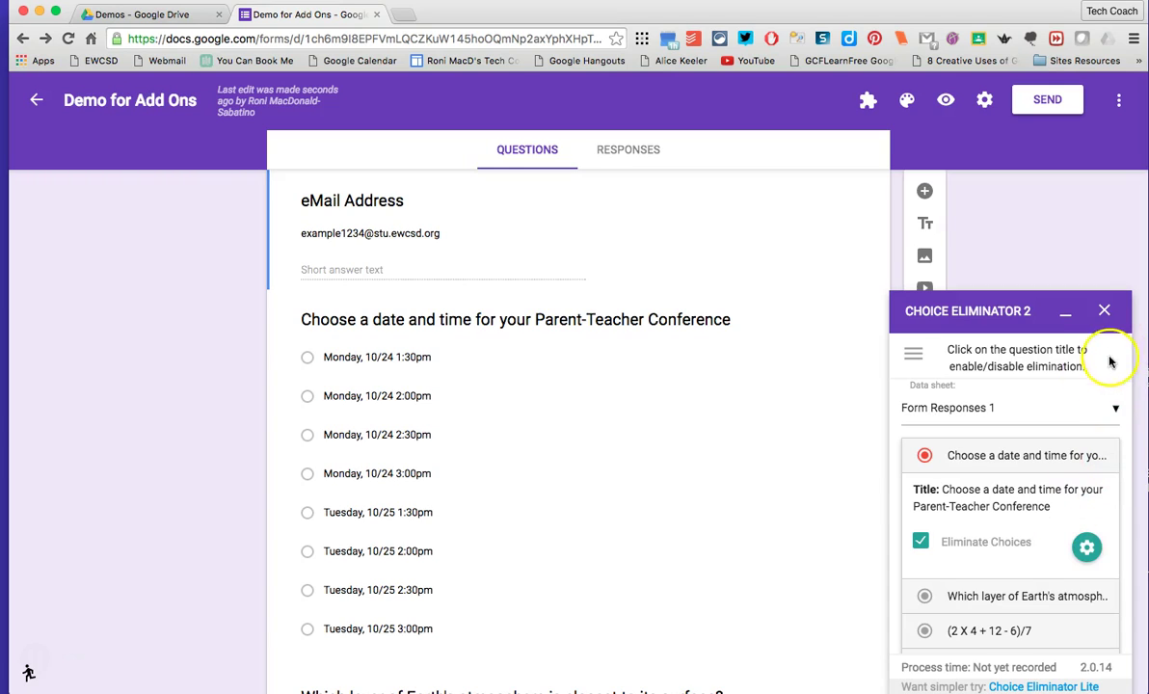
Close the add-on panel, preview the live form, and answer Monday 10/24 2:30pm and Troposphere.
{"action": "left_click", "coordinate": [1105, 310]}
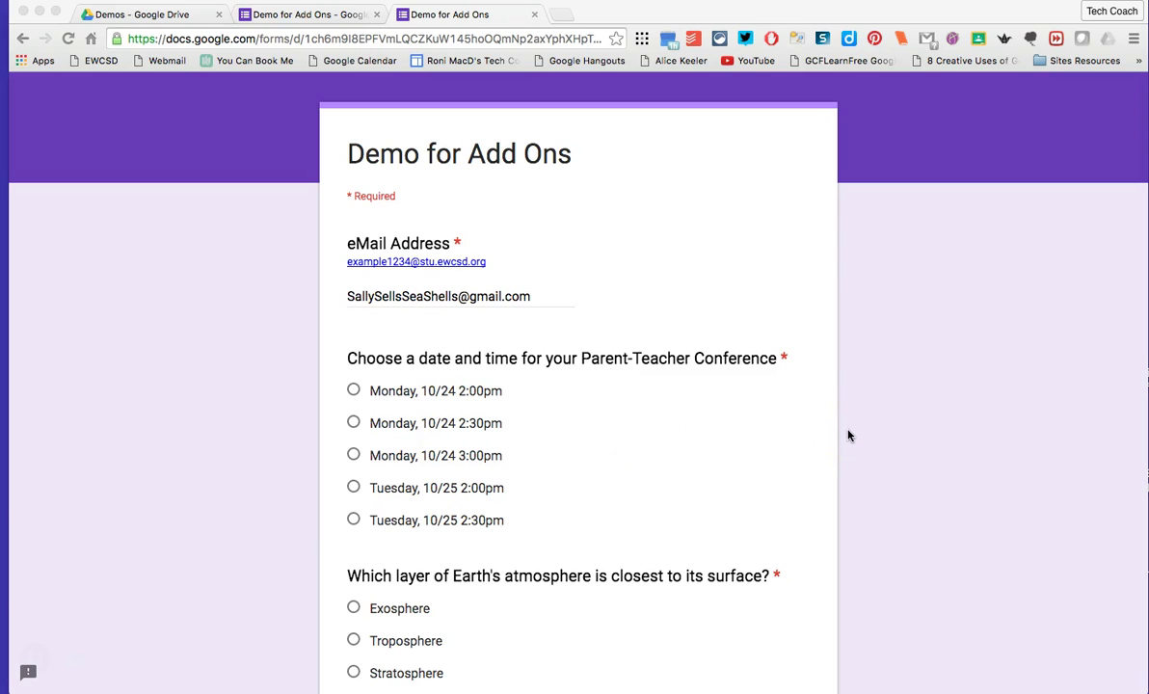
{"action": "left_click", "coordinate": [645, 439]}
{"action": "left_click", "coordinate": [353, 422]}
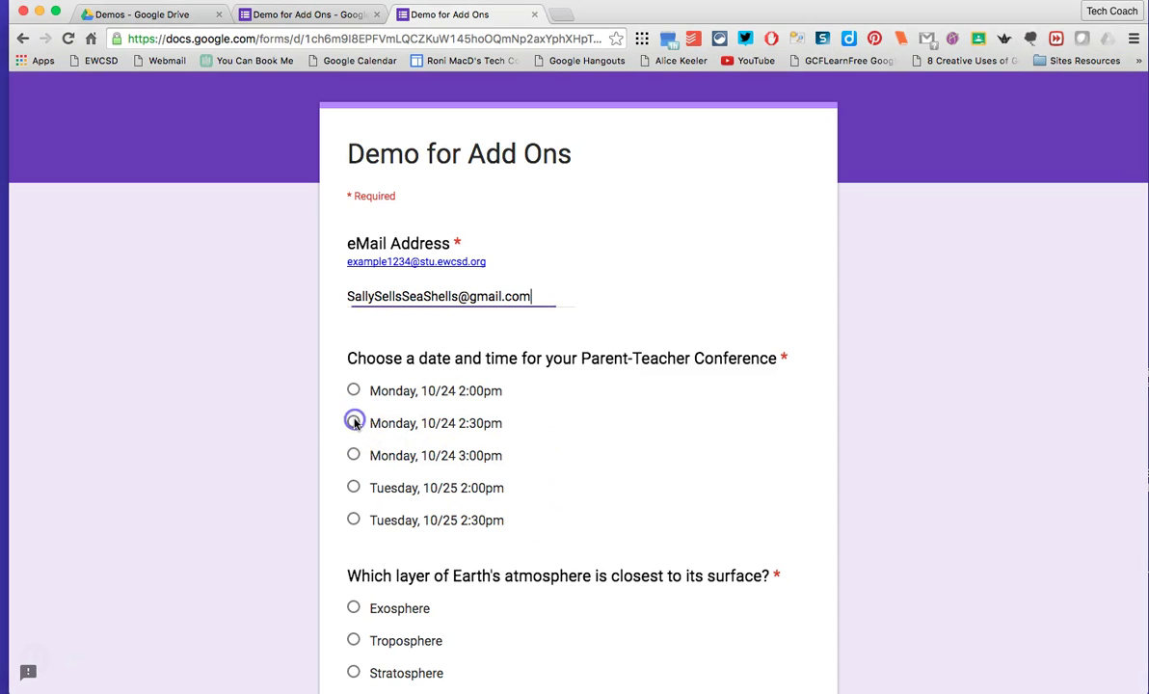
{"action": "left_click", "coordinate": [354, 422]}
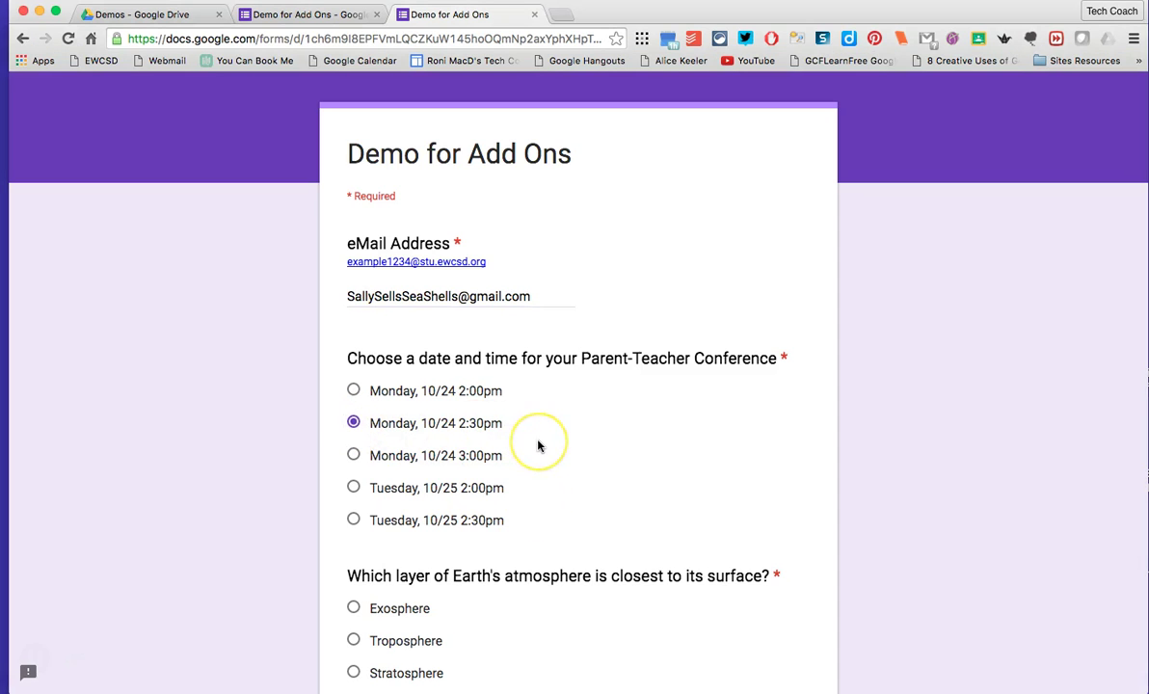
{"action": "scroll", "coordinate": [539, 447], "scroll_direction": "down", "scroll_amount": 5}
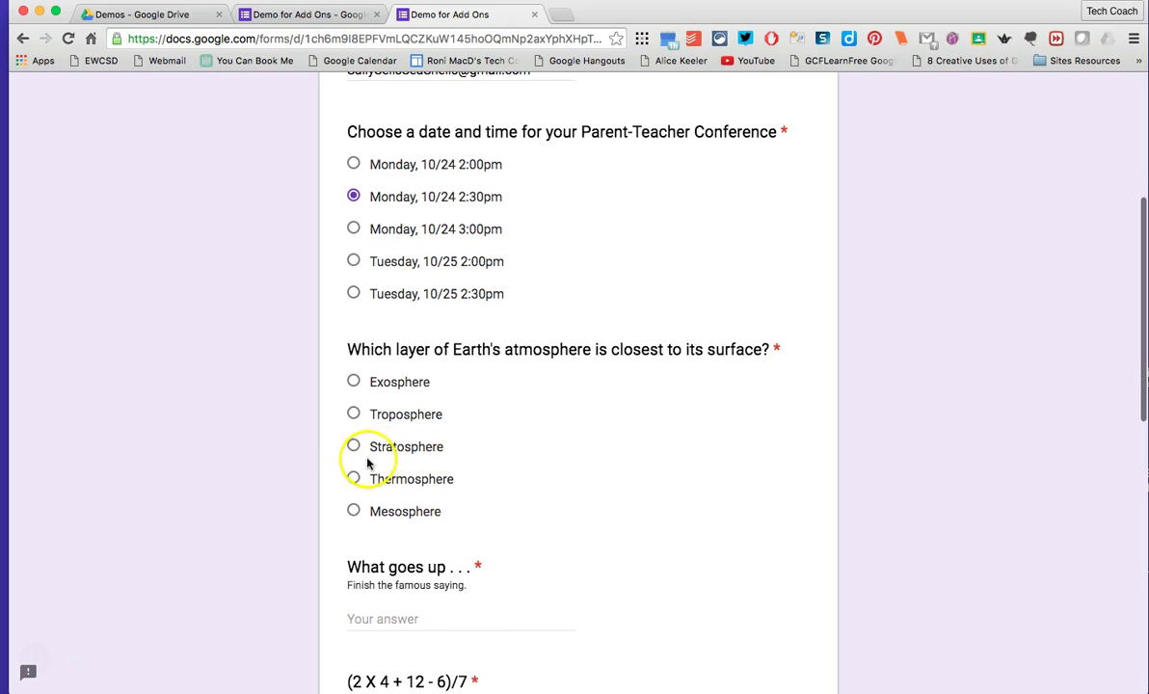
{"action": "left_click", "coordinate": [354, 413]}
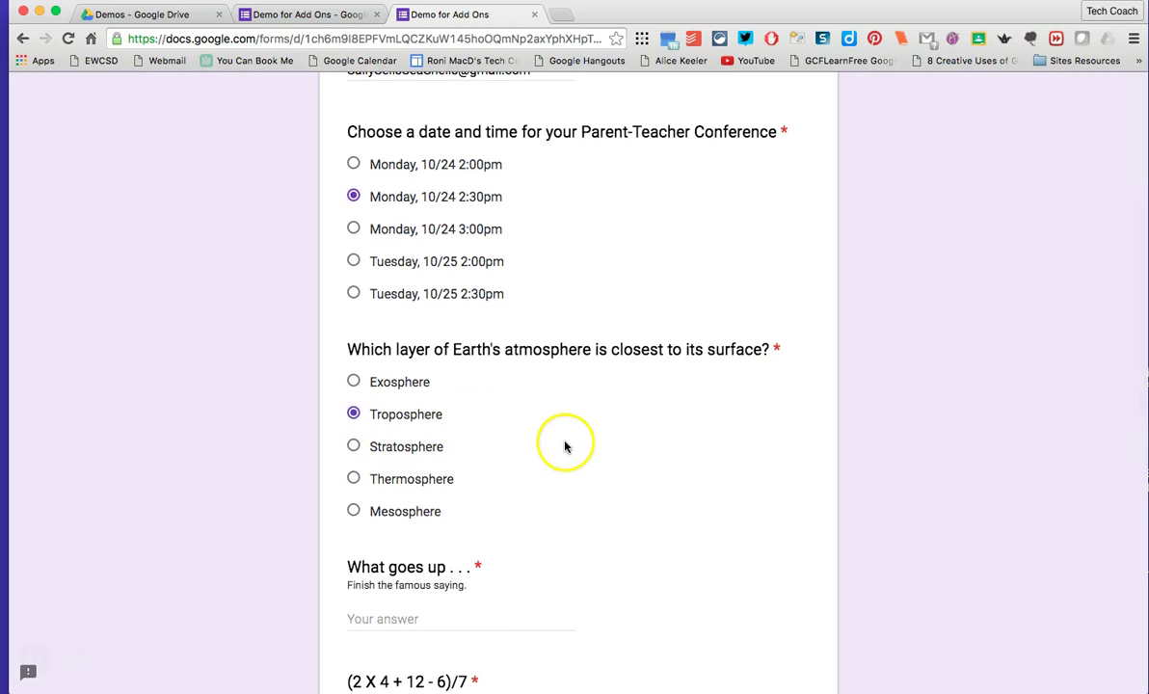
Enter 'mus', choose 2, tick Cookies & Cream and Rocky Road, pick cat, and submit.
{"action": "scroll", "coordinate": [564, 446], "scroll_direction": "down", "scroll_amount": 6}
{"action": "left_click", "coordinate": [362, 349]}
{"action": "type", "text": "must come down."}
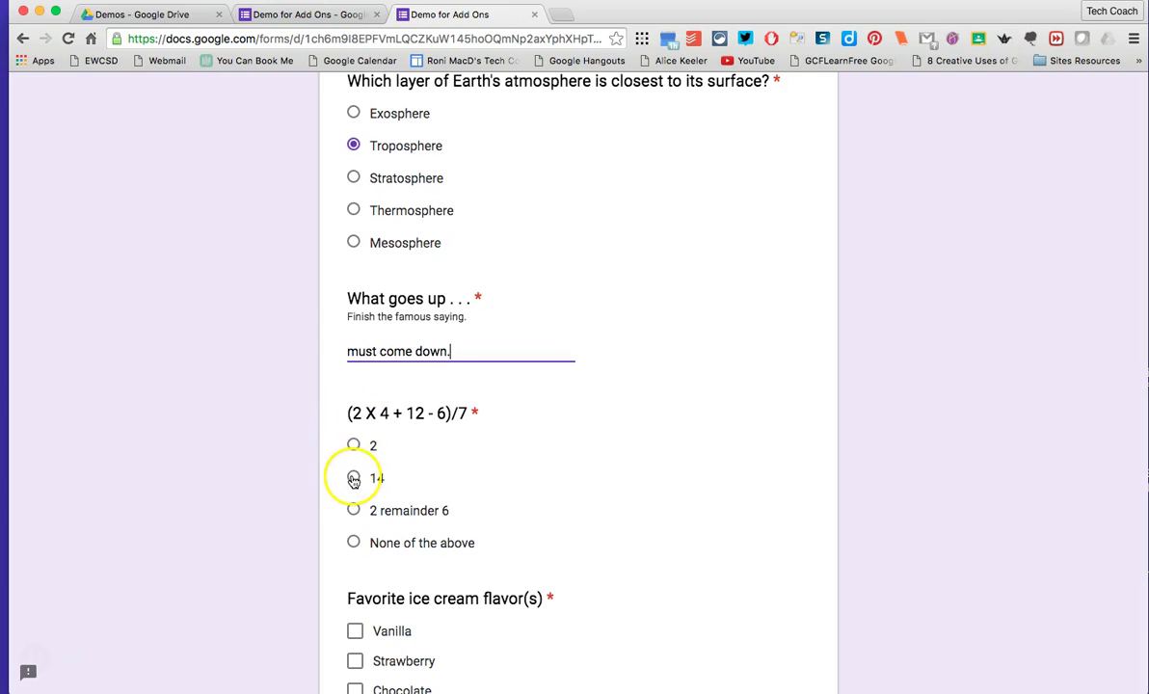
{"action": "left_click", "coordinate": [354, 443]}
{"action": "scroll", "coordinate": [525, 452], "scroll_direction": "down", "scroll_amount": 4}
{"action": "left_click", "coordinate": [355, 459]}
{"action": "left_click", "coordinate": [353, 398]}
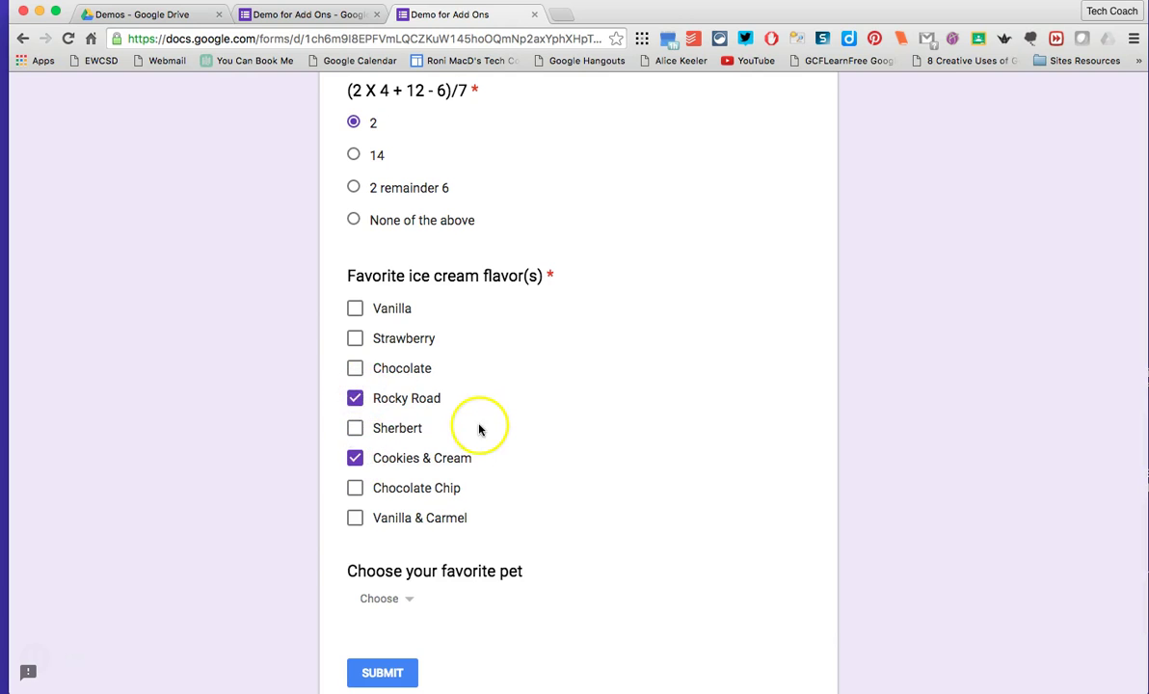
{"action": "scroll", "coordinate": [479, 430], "scroll_direction": "down", "scroll_amount": 2}
{"action": "left_click", "coordinate": [380, 441]}
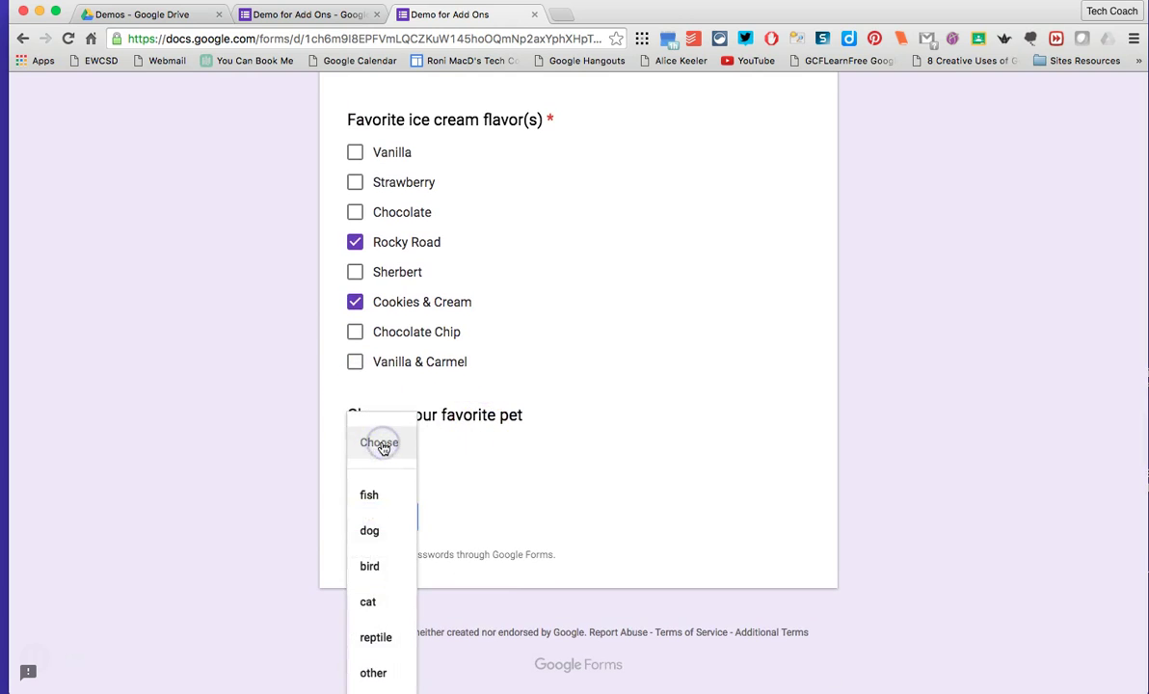
{"action": "left_click", "coordinate": [371, 602]}
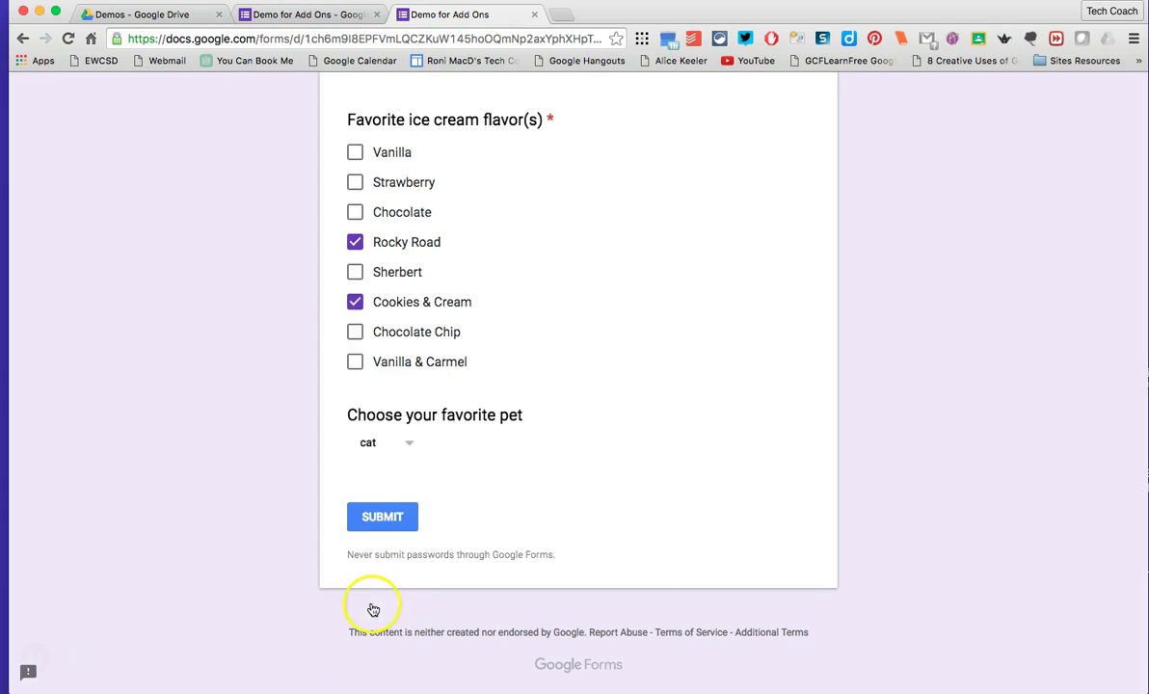
{"action": "left_click", "coordinate": [398, 519]}
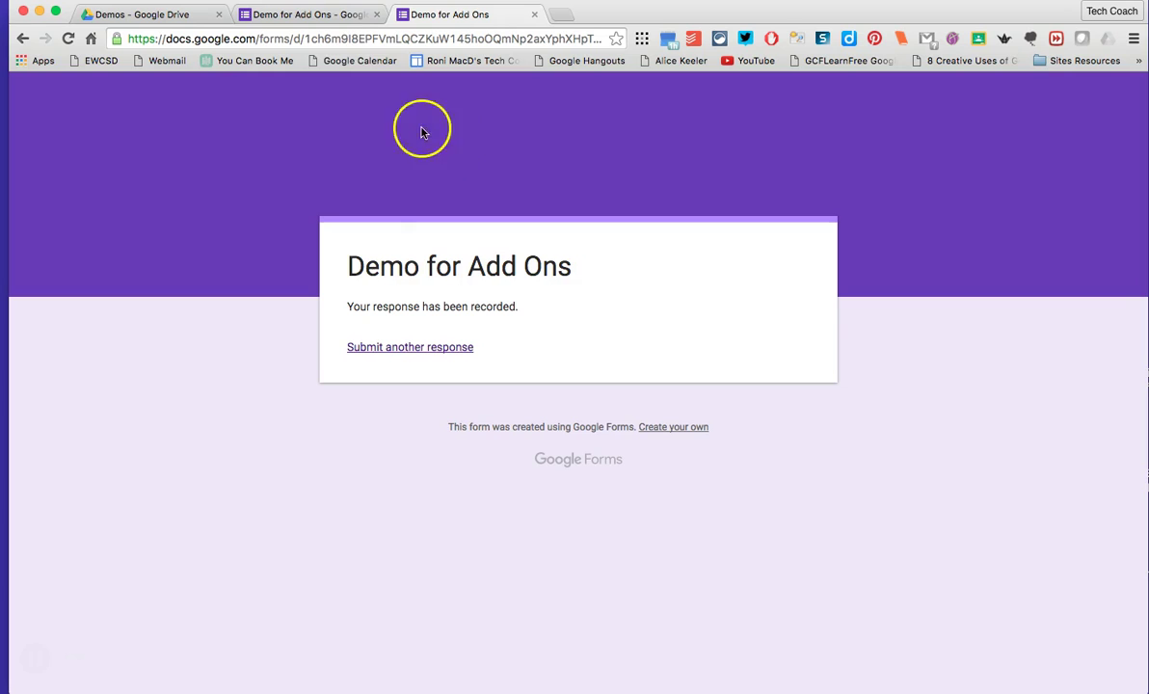
Return to the form editor and open the Responses summary.
{"action": "left_click", "coordinate": [317, 15]}
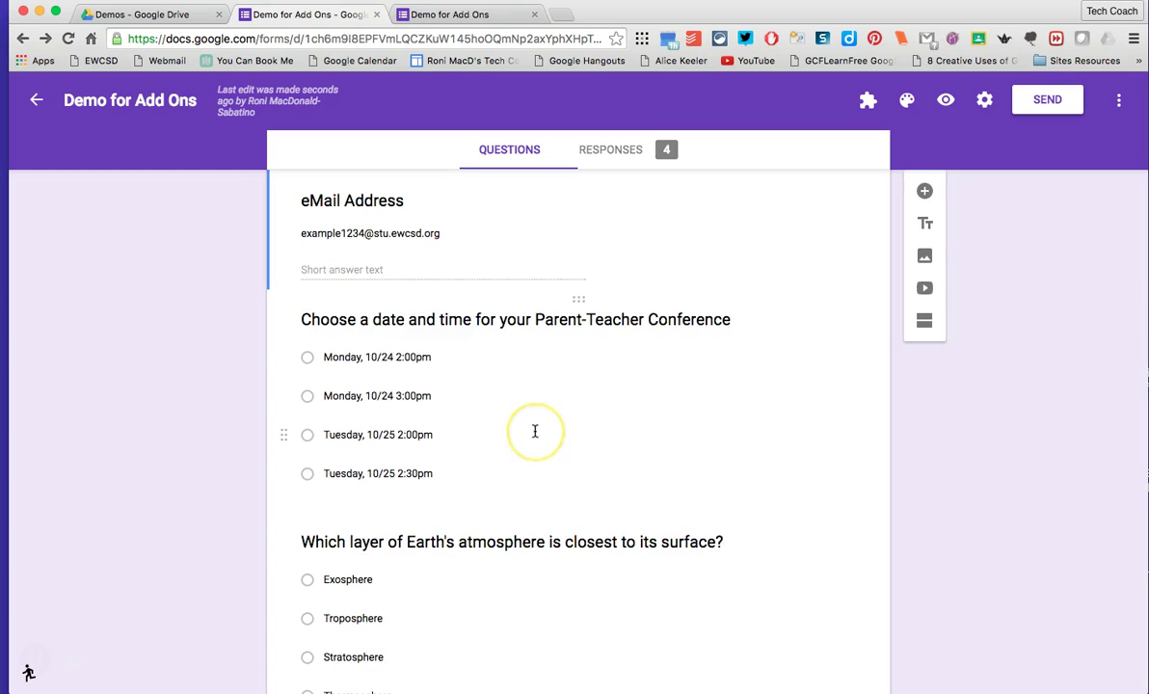
{"action": "scroll", "coordinate": [535, 431], "scroll_direction": "down", "scroll_amount": 3}
{"action": "scroll", "coordinate": [535, 431], "scroll_direction": "up", "scroll_amount": 4}
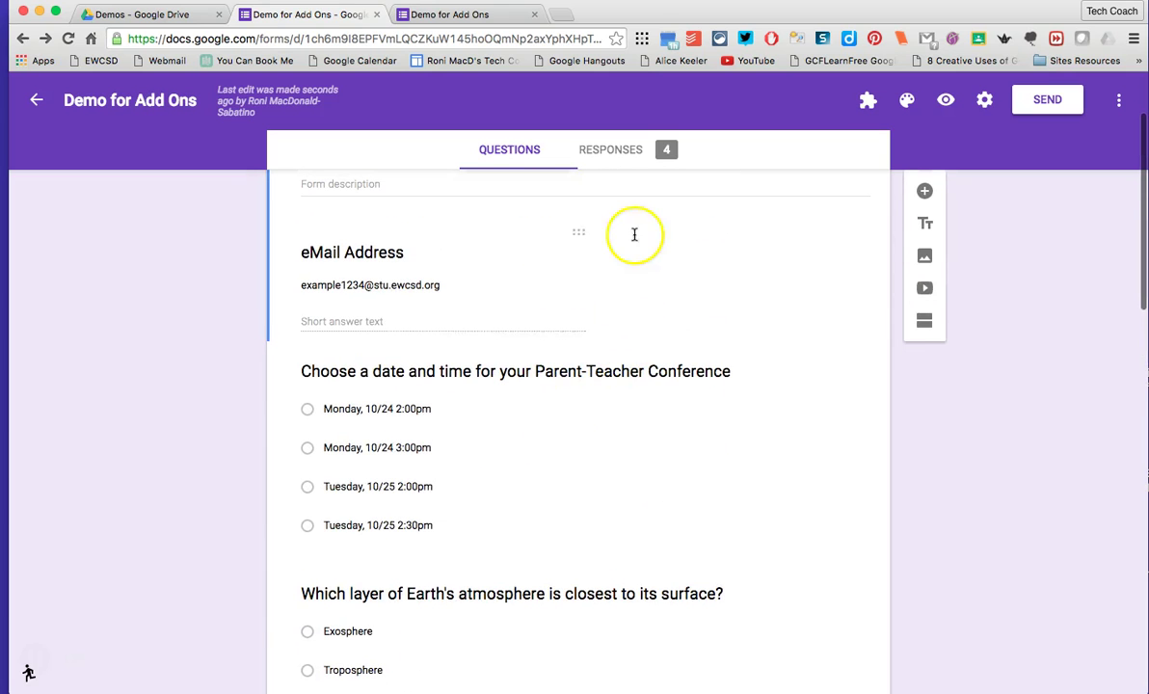
{"action": "left_click", "coordinate": [622, 157]}
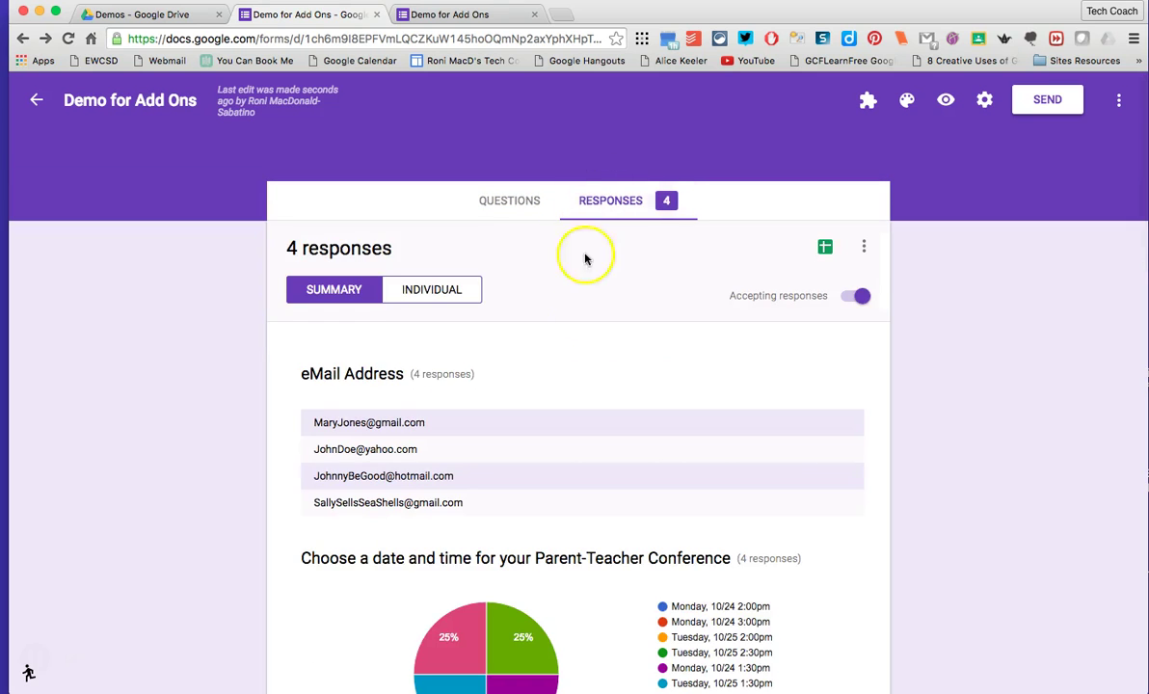
Scroll through the per-question charts for the 4 responses, then back up.
{"action": "scroll", "coordinate": [590, 354], "scroll_direction": "down", "scroll_amount": 3}
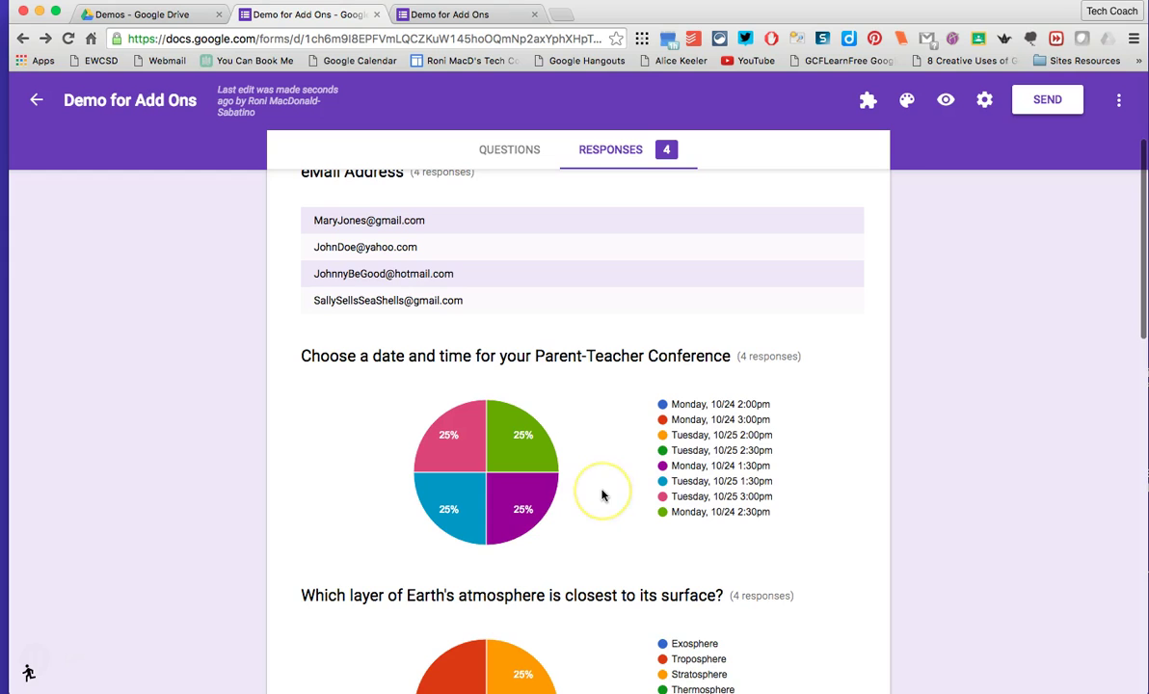
{"action": "scroll", "coordinate": [601, 496], "scroll_direction": "down", "scroll_amount": 1}
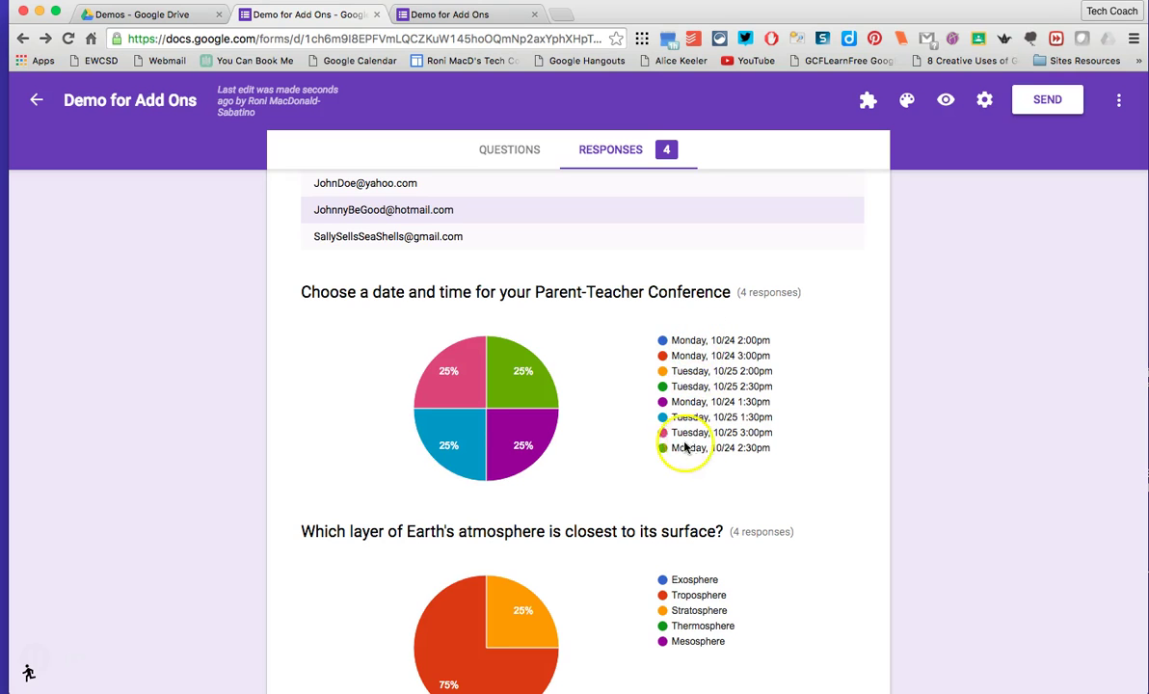
{"action": "scroll", "coordinate": [648, 465], "scroll_direction": "down", "scroll_amount": 5}
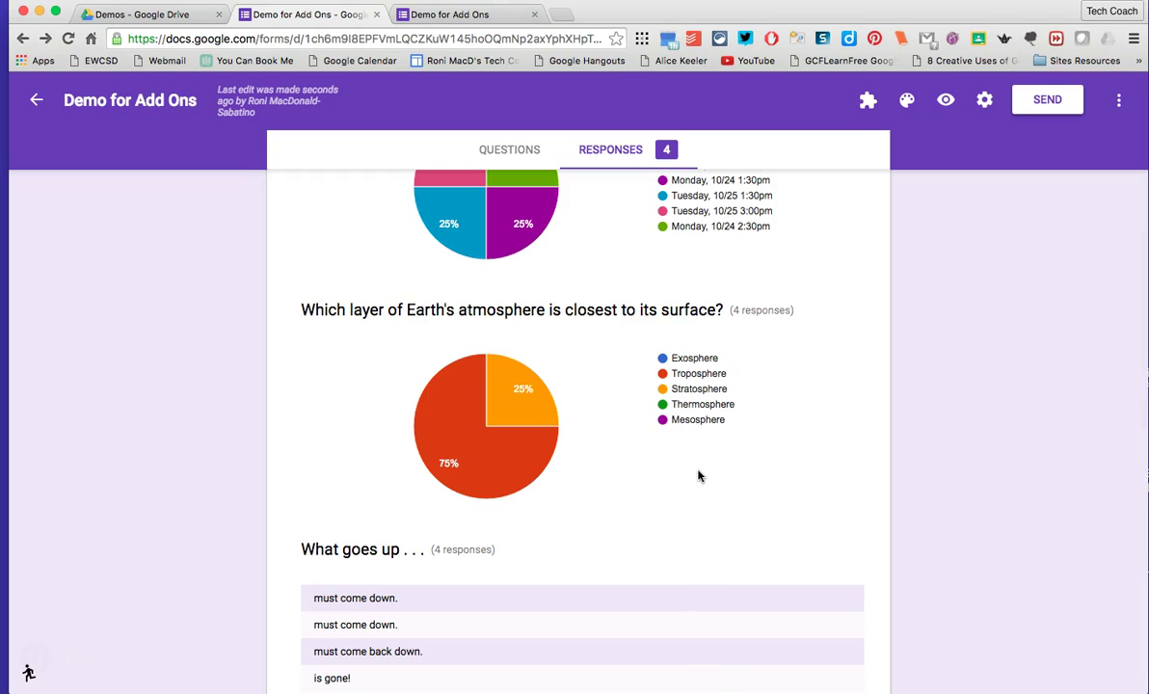
{"action": "mouse_move", "coordinate": [537, 462]}
{"action": "scroll", "coordinate": [611, 480], "scroll_direction": "down", "scroll_amount": 5}
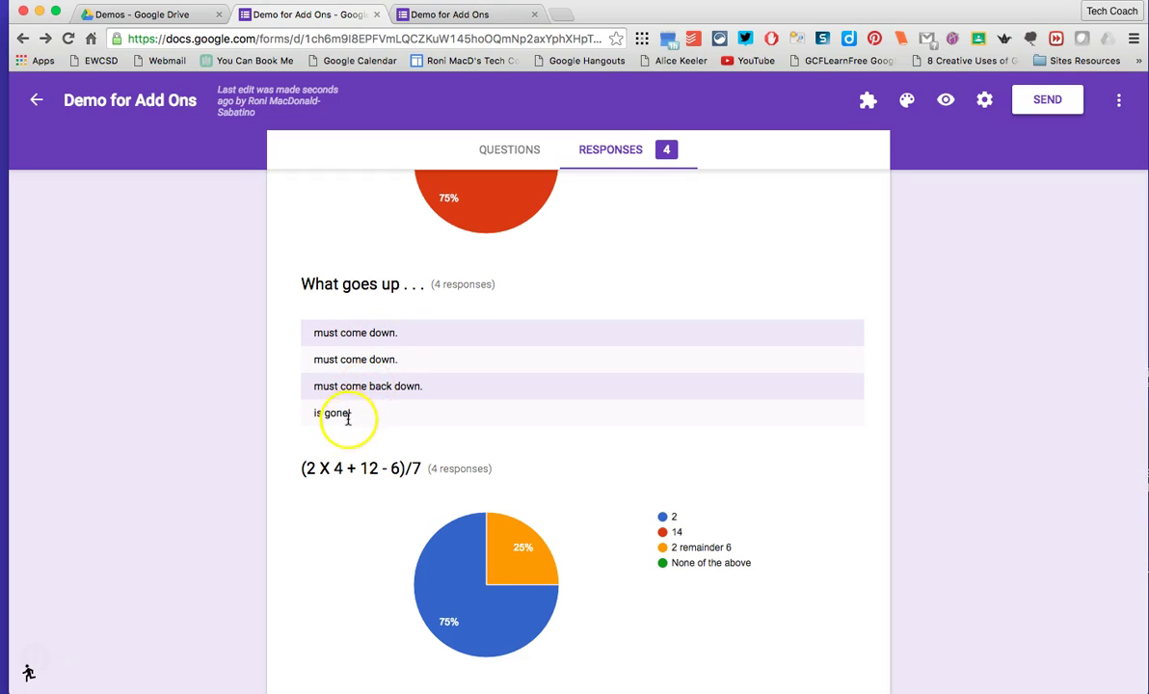
{"action": "scroll", "coordinate": [466, 392], "scroll_direction": "down", "scroll_amount": 3}
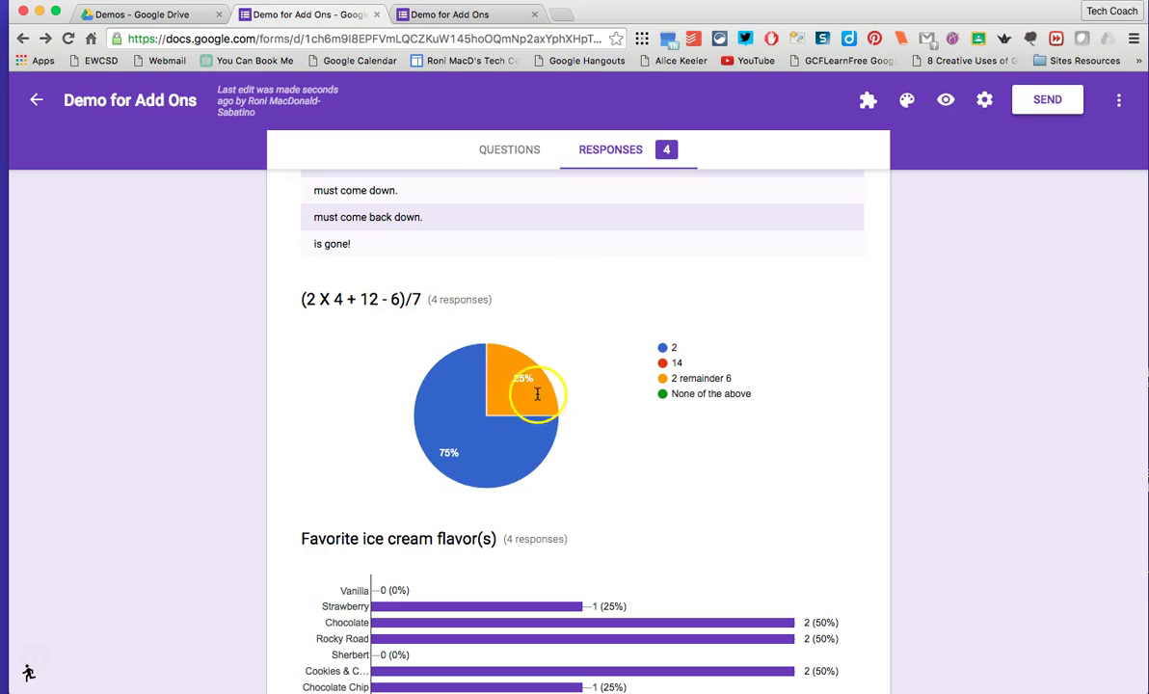
{"action": "scroll", "coordinate": [677, 405], "scroll_direction": "down", "scroll_amount": 5}
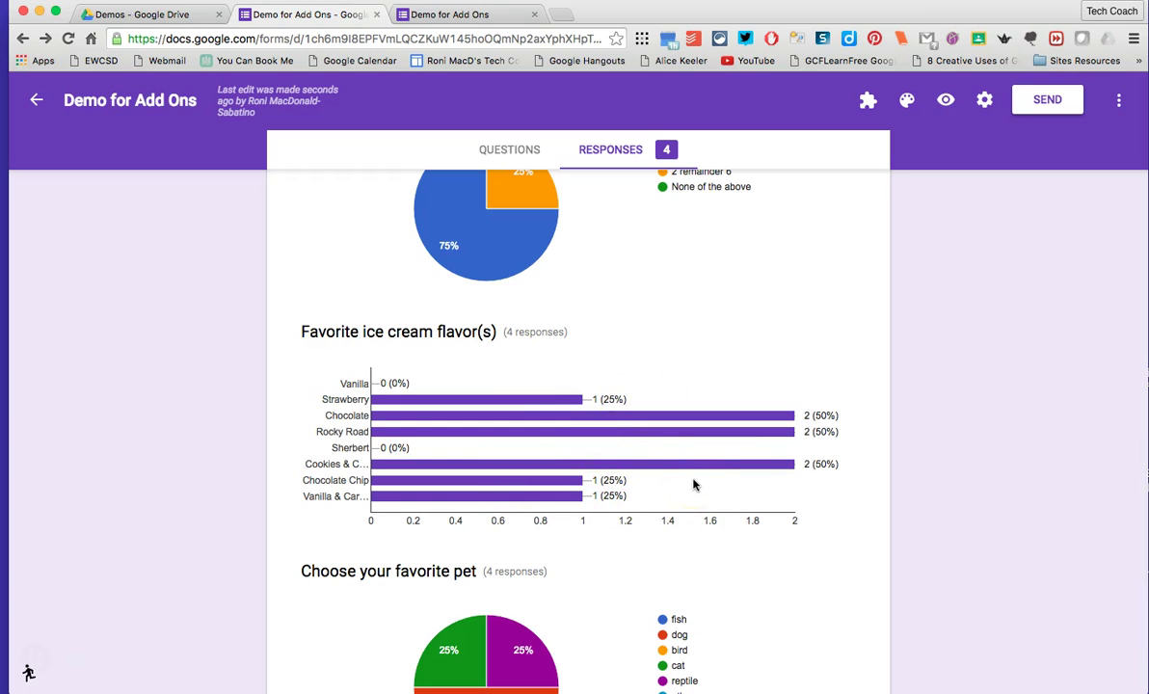
{"action": "scroll", "coordinate": [693, 484], "scroll_direction": "down", "scroll_amount": 3}
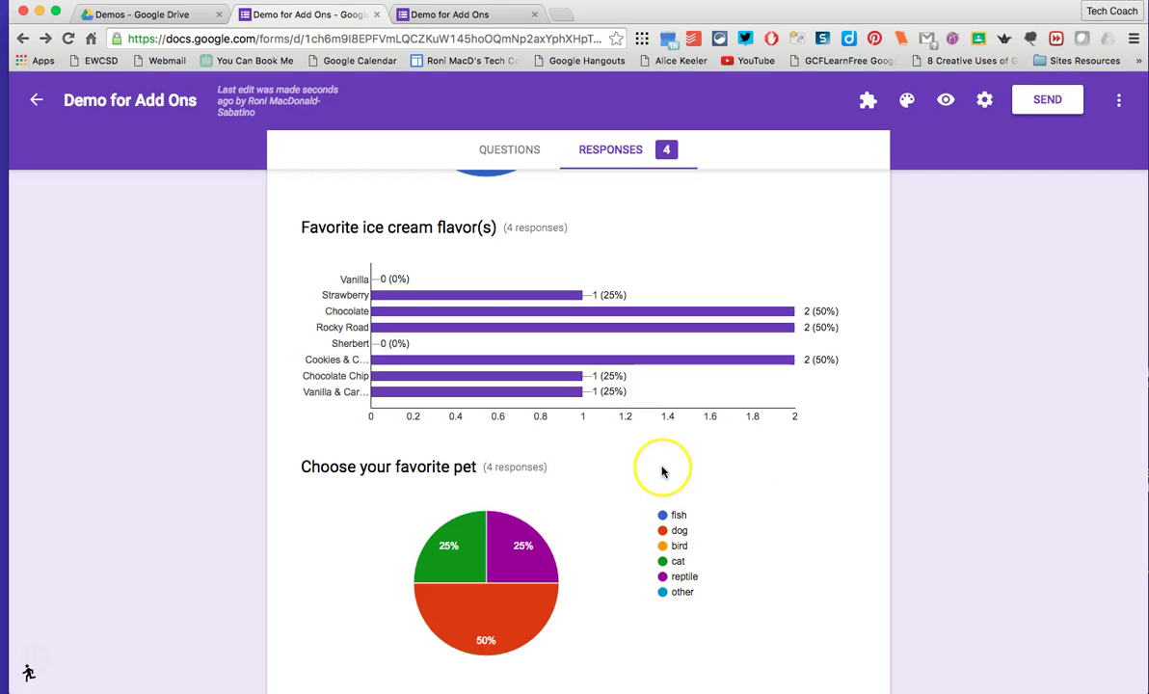
{"action": "scroll", "coordinate": [662, 471], "scroll_direction": "down", "scroll_amount": 1}
{"action": "scroll", "coordinate": [662, 471], "scroll_direction": "up", "scroll_amount": 10}
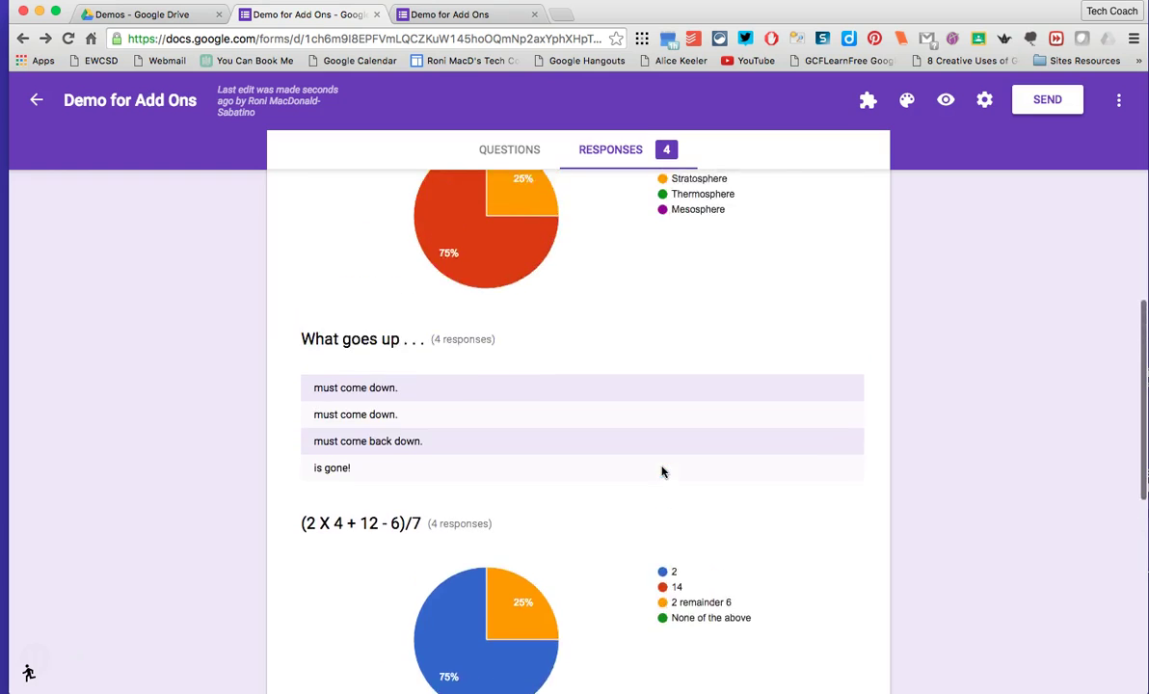
{"action": "scroll", "coordinate": [662, 472], "scroll_direction": "up", "scroll_amount": 2}
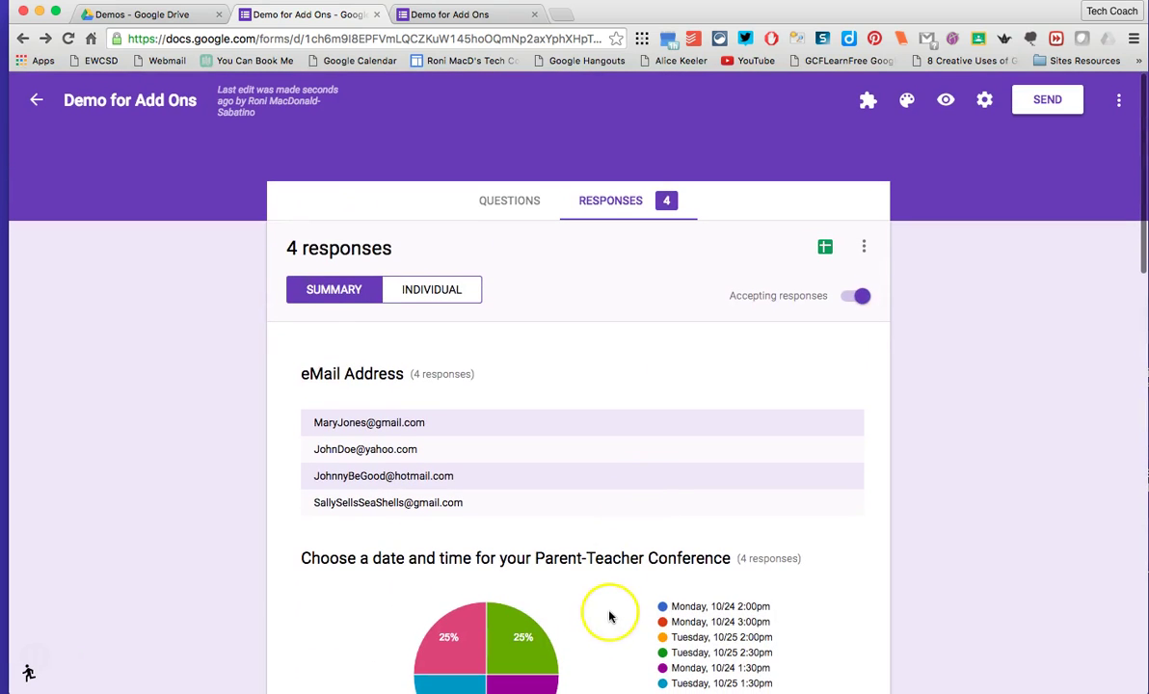
Switch responses to Individual view and scroll through response 1 of 4's answers and back.
{"action": "left_click", "coordinate": [416, 294]}
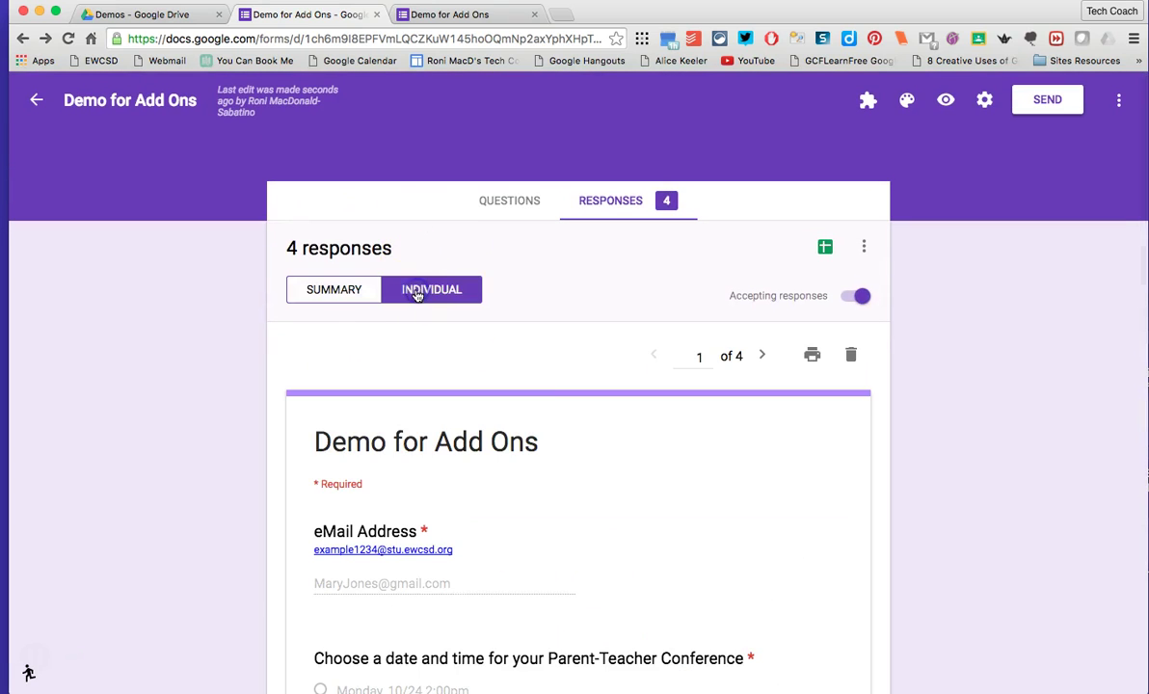
{"action": "scroll", "coordinate": [617, 443], "scroll_direction": "down", "scroll_amount": 4}
{"action": "scroll", "coordinate": [618, 446], "scroll_direction": "down", "scroll_amount": 1}
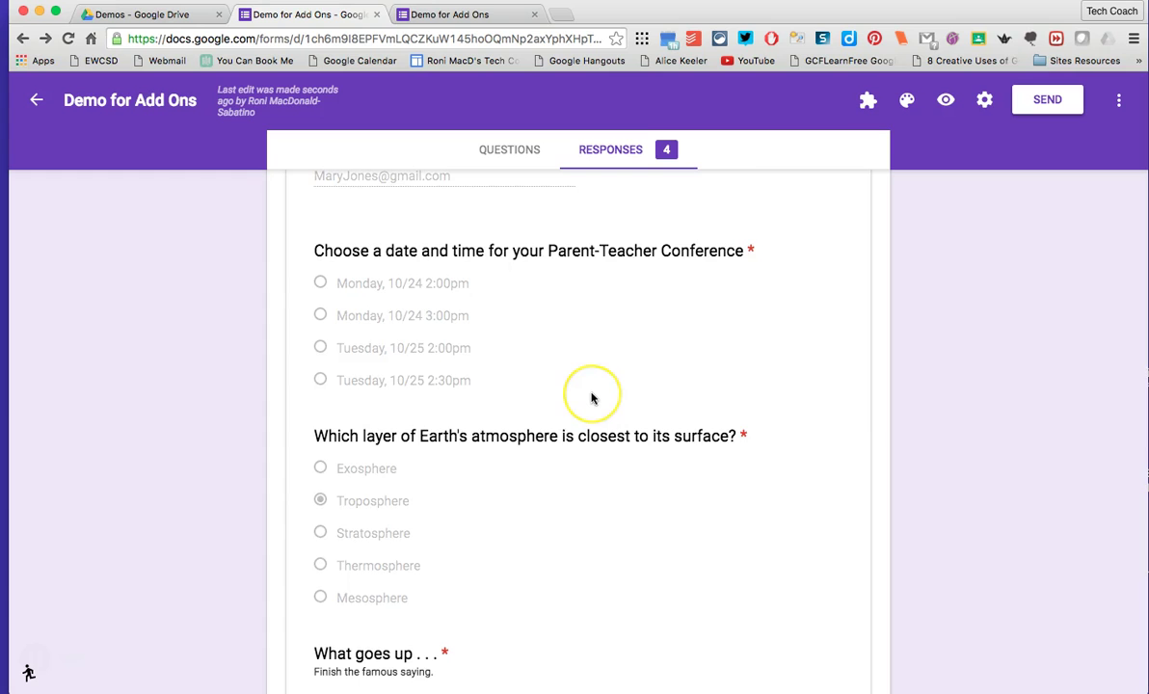
{"action": "scroll", "coordinate": [590, 397], "scroll_direction": "down", "scroll_amount": 10}
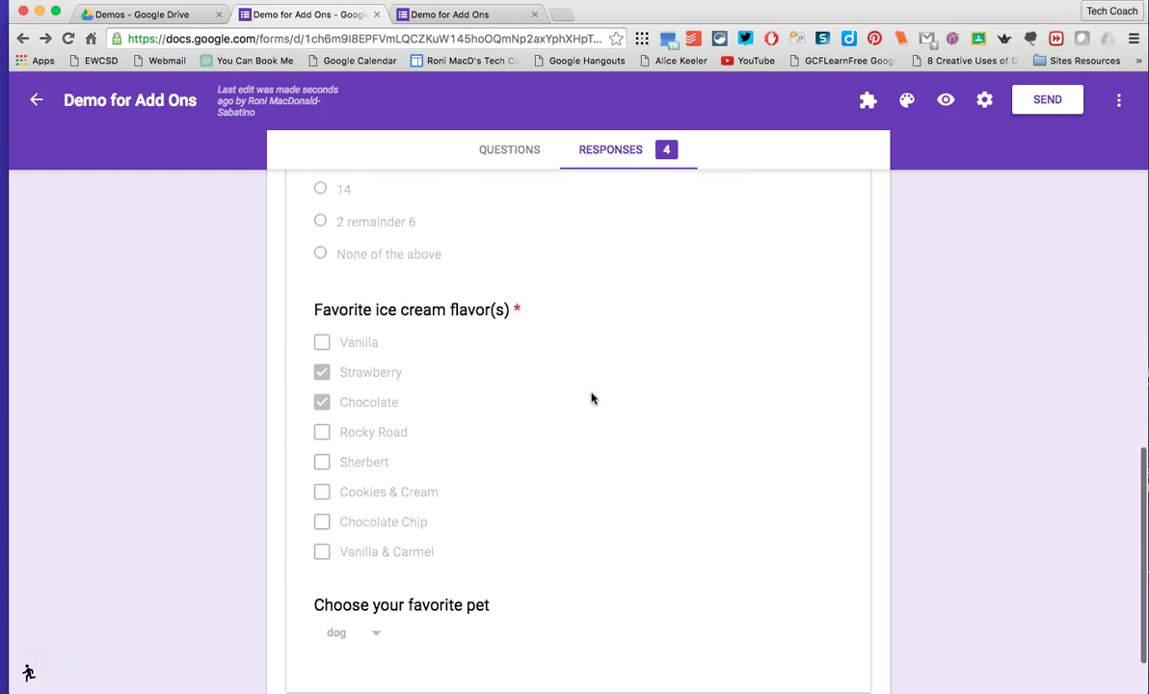
{"action": "scroll", "coordinate": [591, 398], "scroll_direction": "up", "scroll_amount": 15}
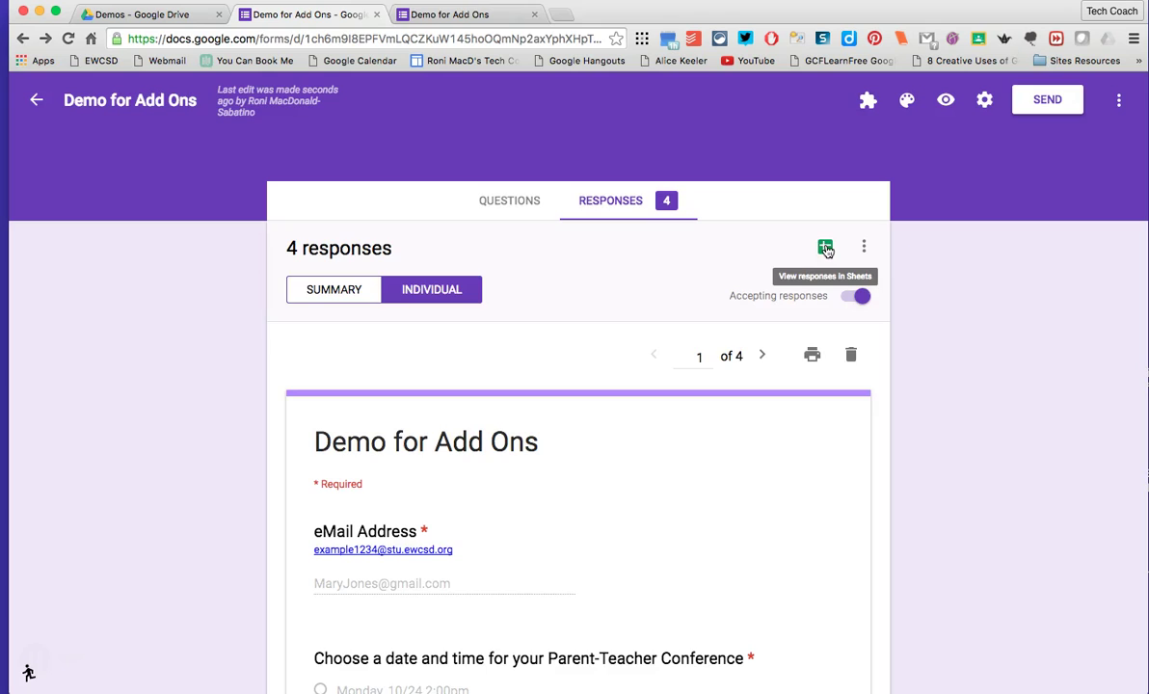
Open the linked responses spreadsheet and wrap text in column F (F1:F13).
{"action": "left_click", "coordinate": [826, 248]}
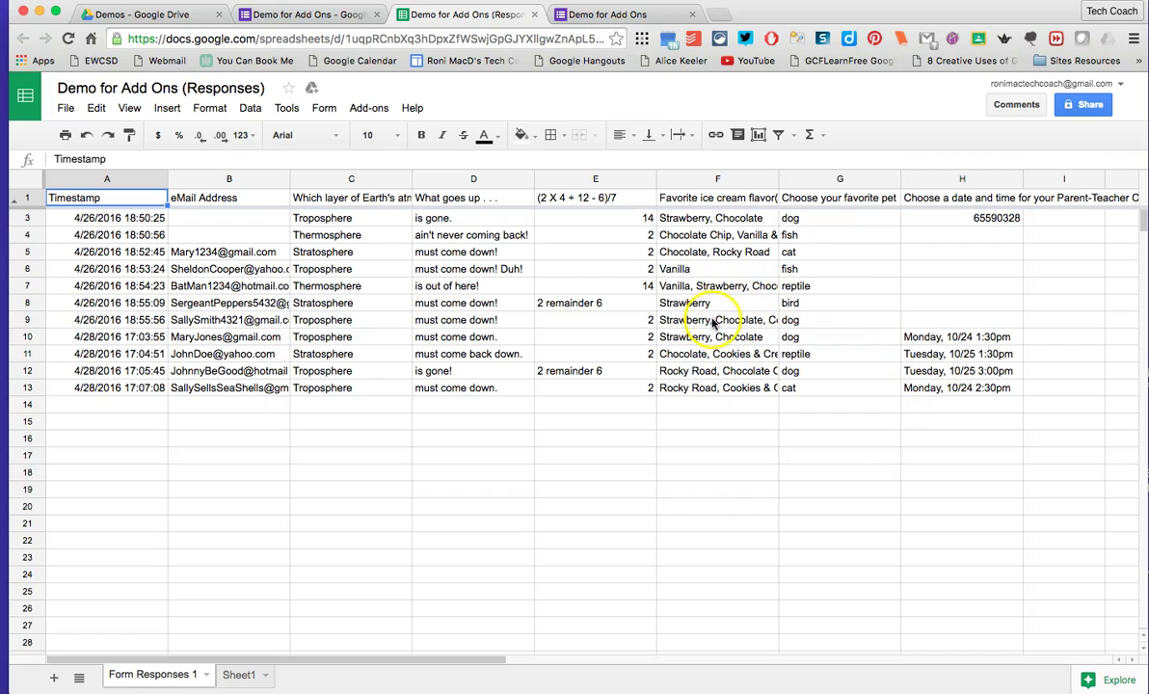
{"action": "left_click", "coordinate": [718, 199]}
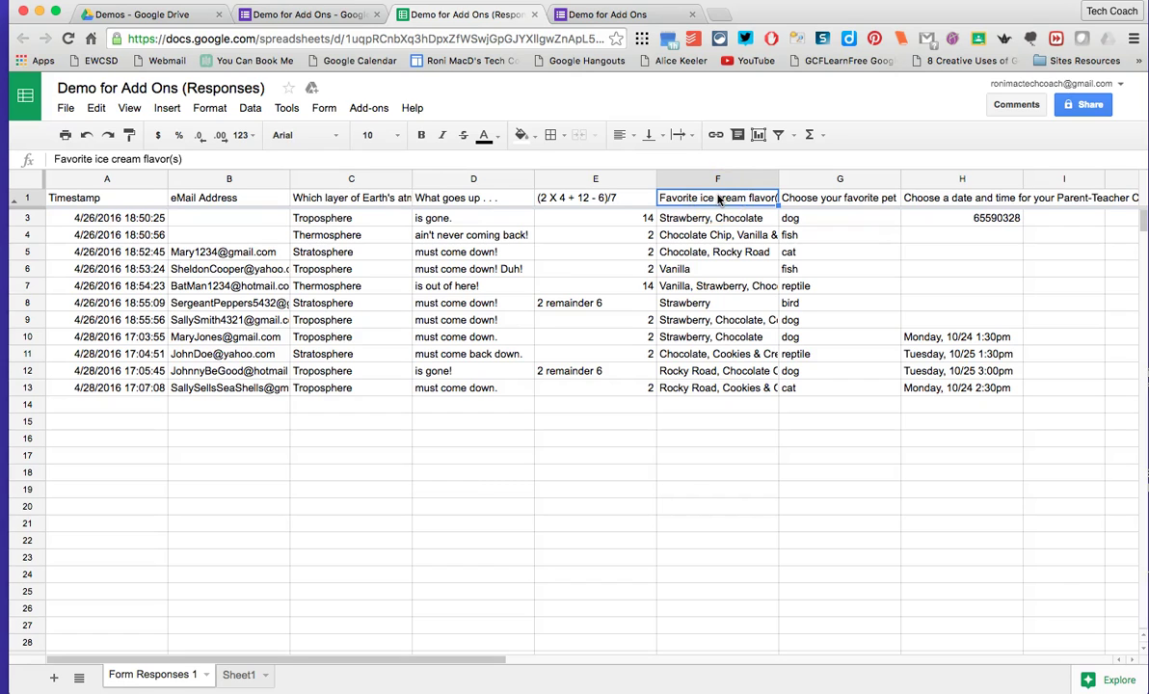
{"action": "left_click", "coordinate": [684, 390], "text": "shift"}
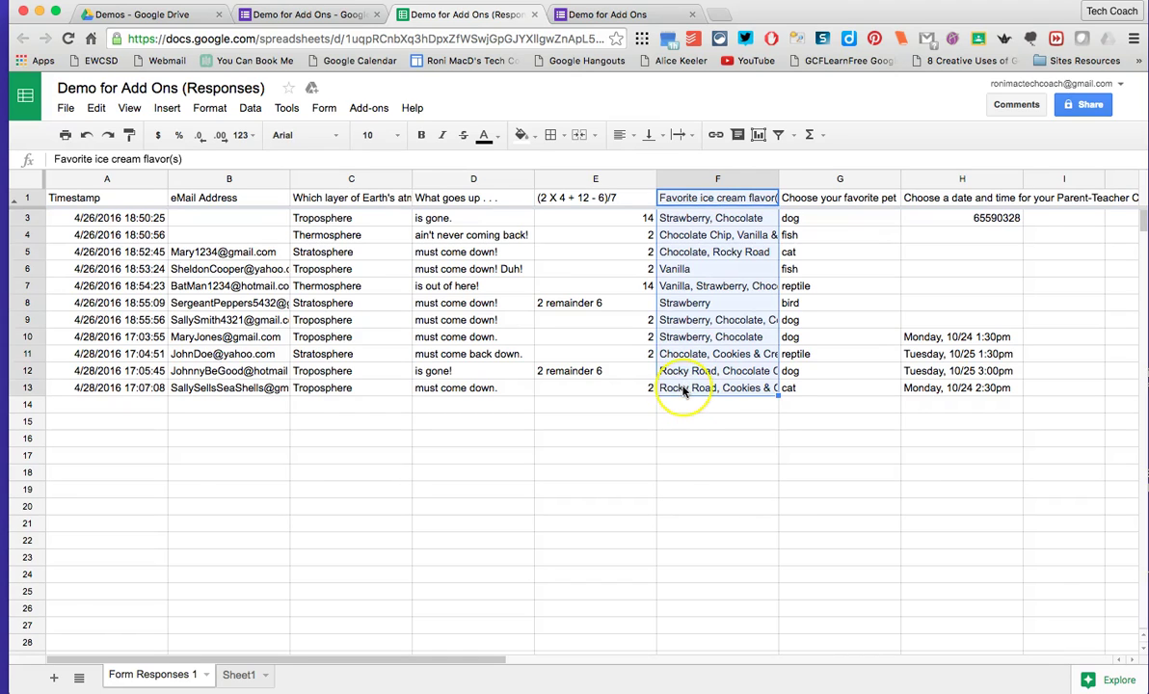
{"action": "left_click", "coordinate": [681, 140]}
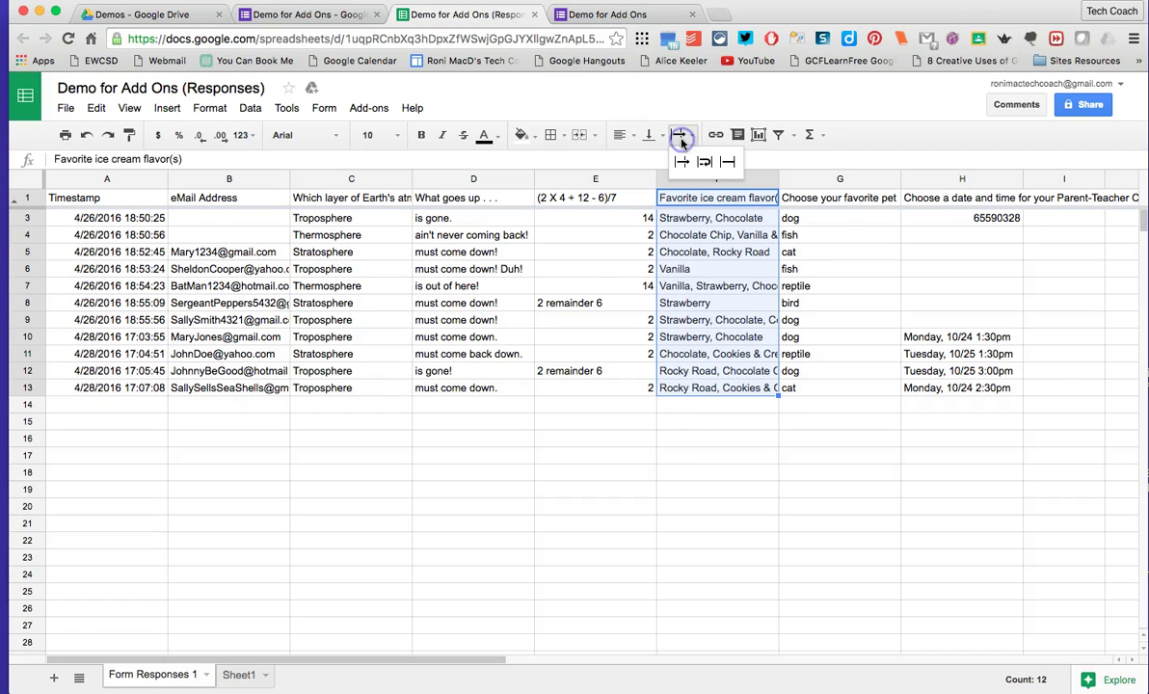
{"action": "left_click", "coordinate": [704, 164]}
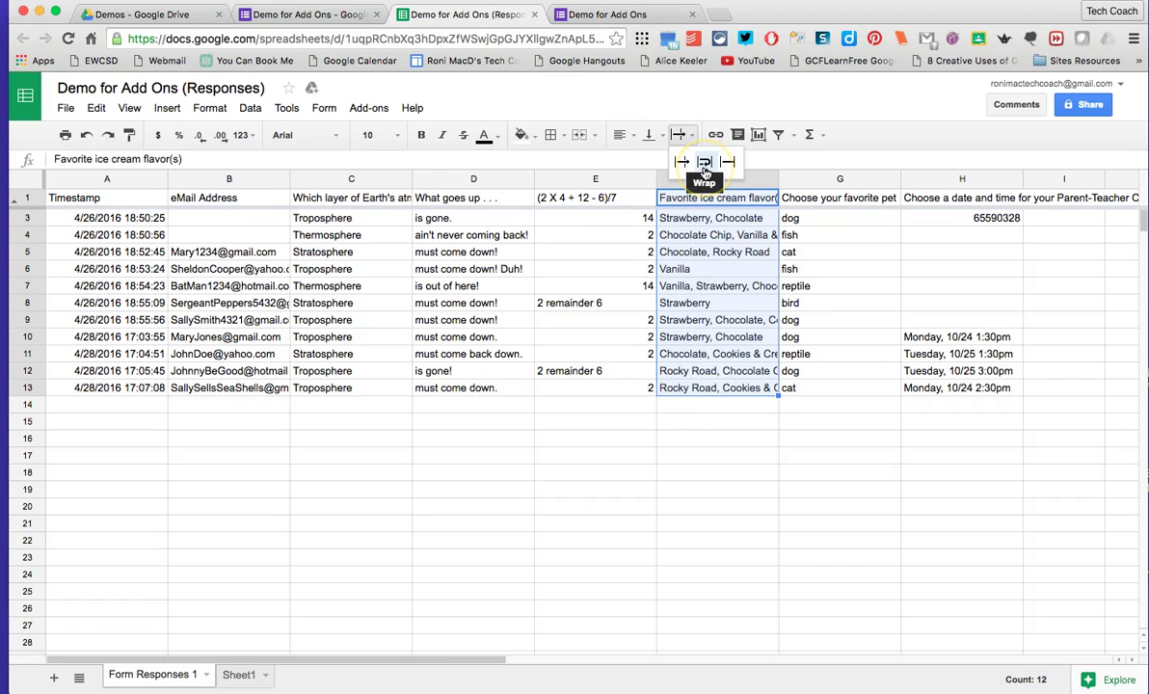
{"action": "left_click", "coordinate": [705, 166]}
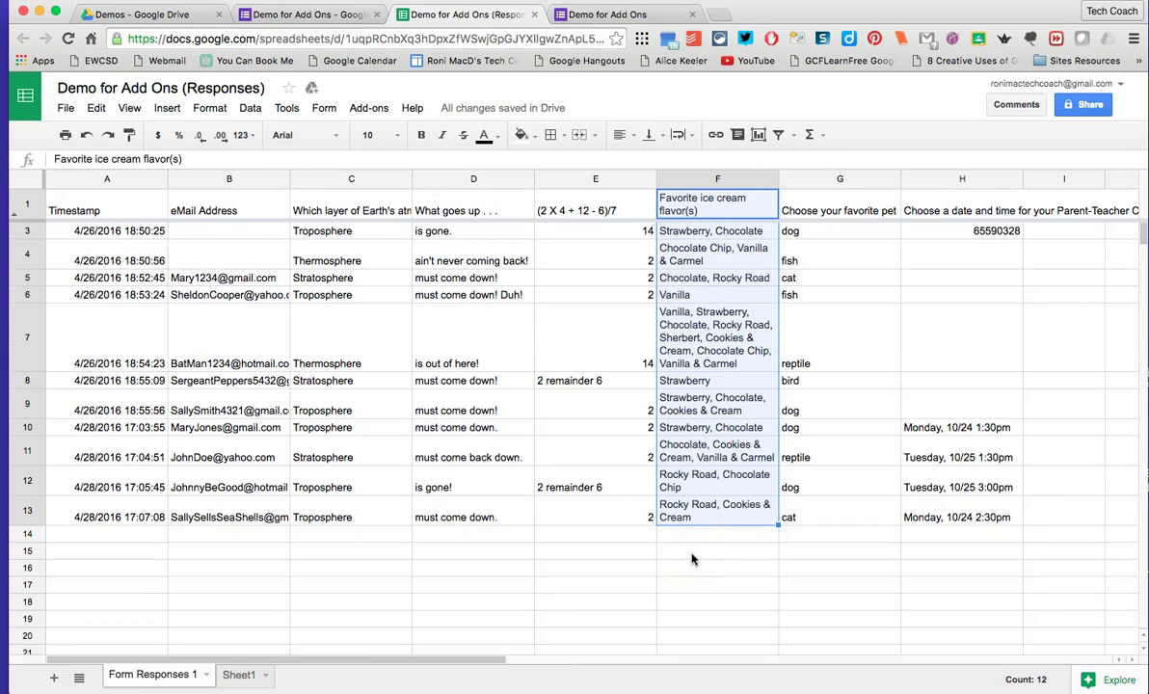
{"action": "left_click", "coordinate": [617, 549]}
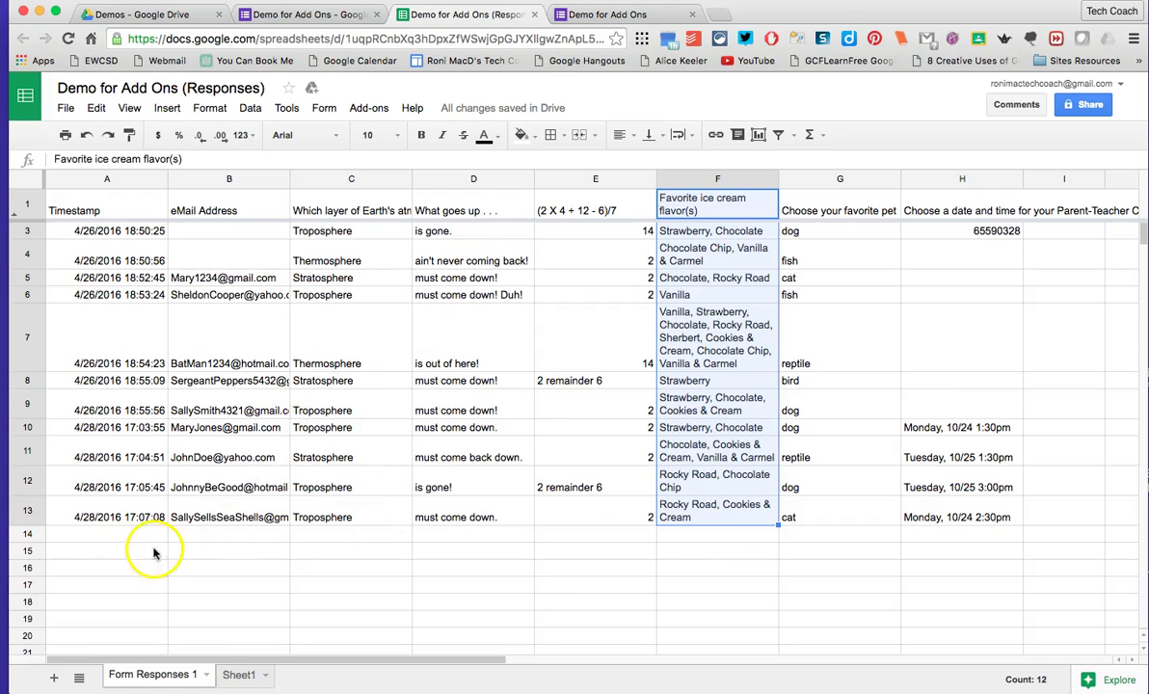
Return to the Demo for Add Ons form, open Form Notifications' settings, and tick Notify me.
{"action": "key", "text": "ctrl+shift+Tab"}
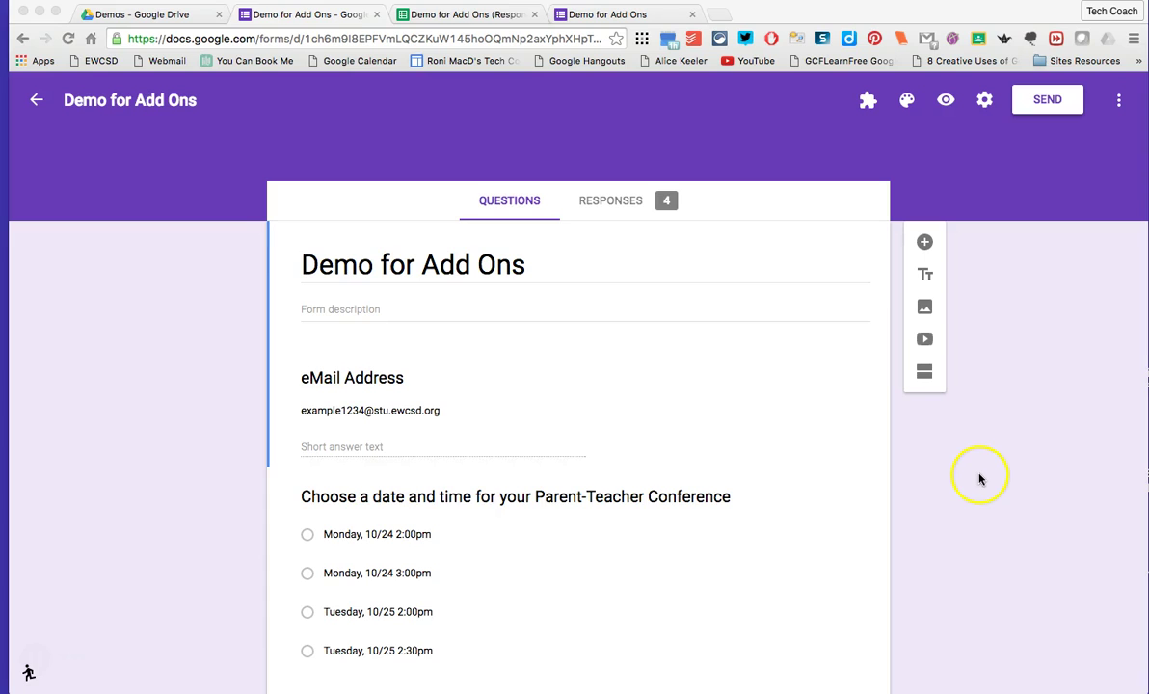
{"action": "left_click", "coordinate": [868, 101]}
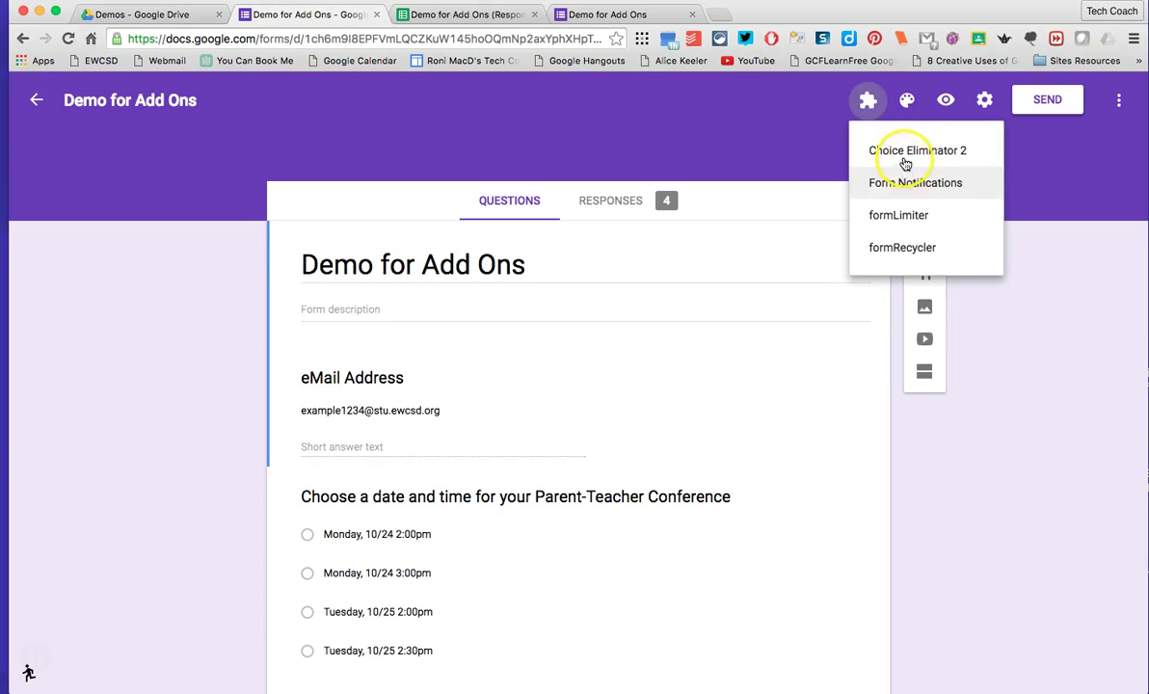
{"action": "left_click", "coordinate": [904, 184]}
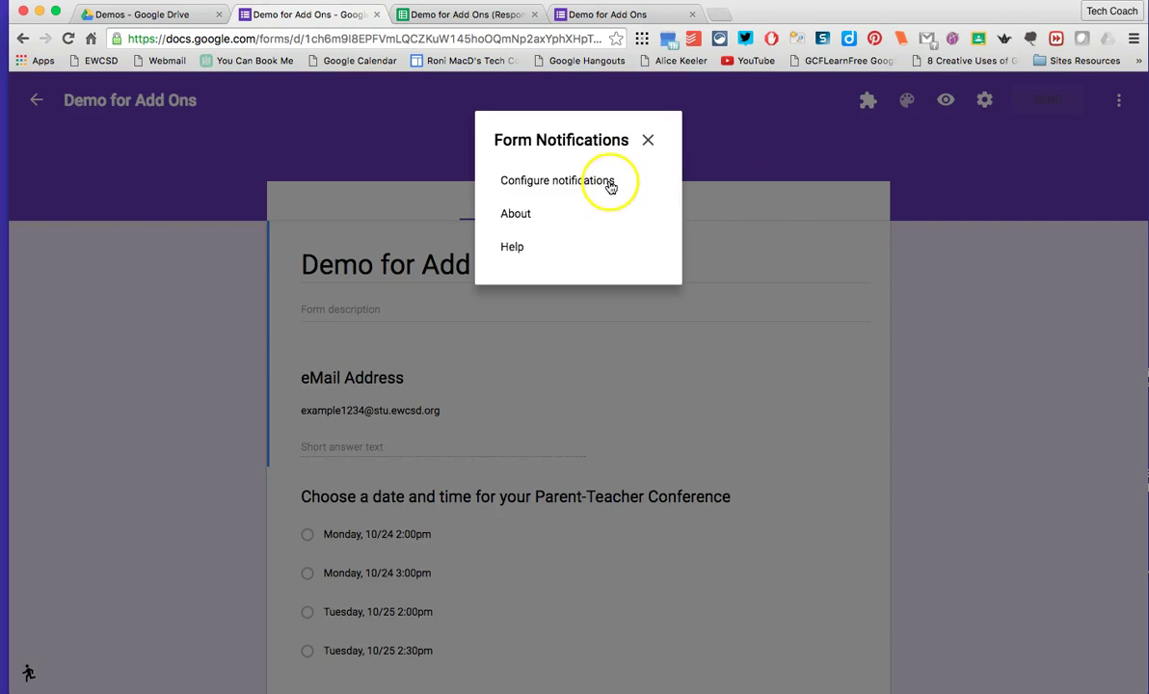
{"action": "left_click", "coordinate": [607, 182]}
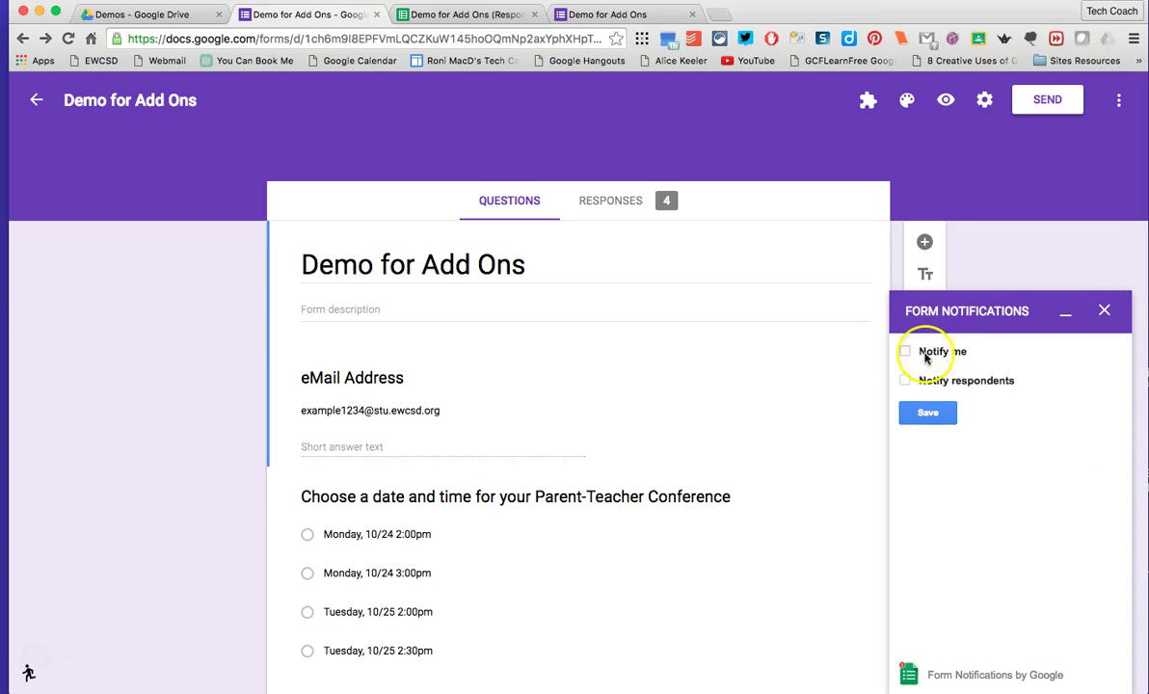
{"action": "left_click", "coordinate": [907, 353]}
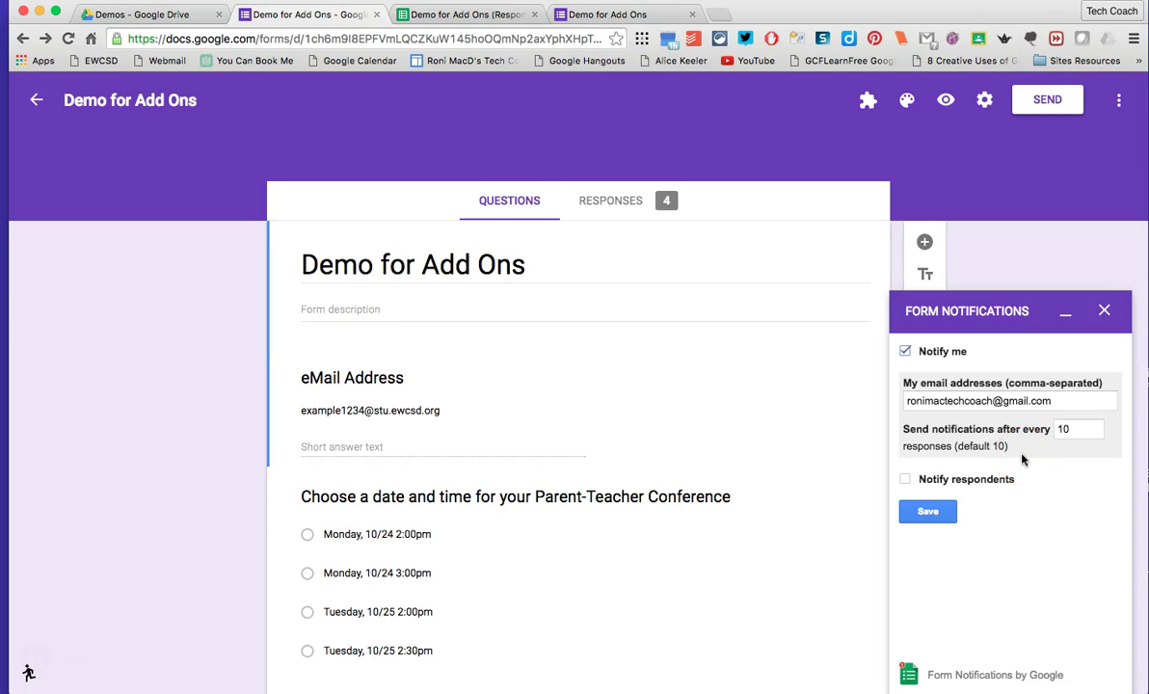
Adjust the notification frequency up and down, leaving alerts after every 10 responses.
{"action": "left_click", "coordinate": [1072, 436]}
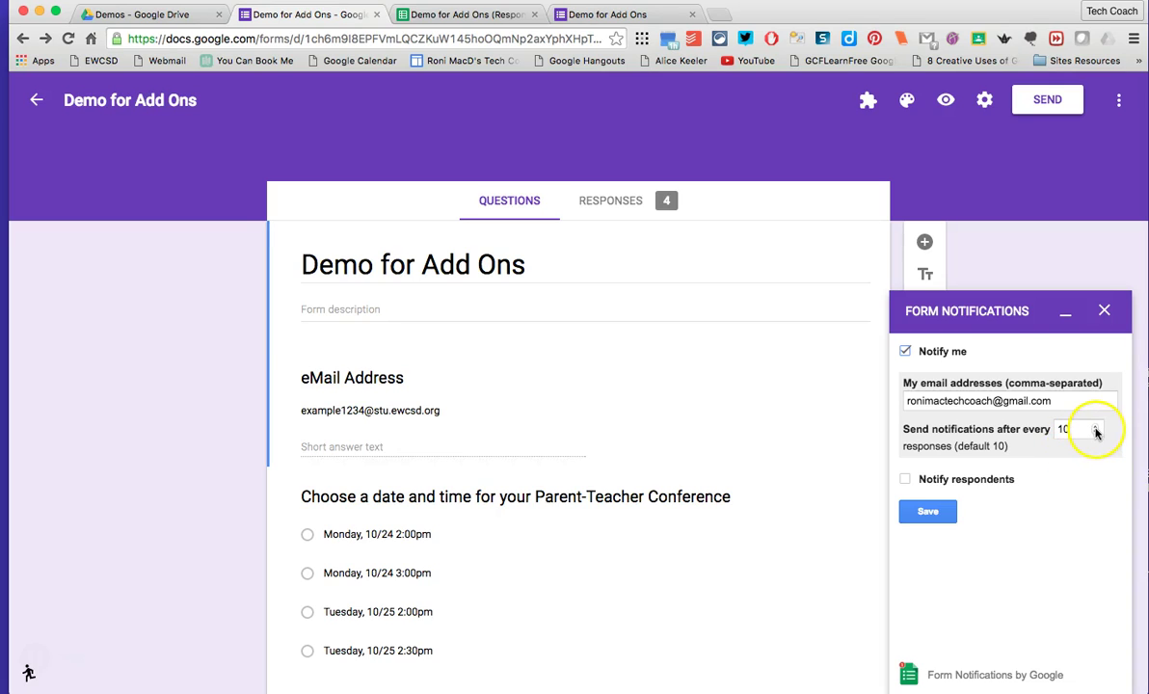
{"action": "double_click", "coordinate": [1095, 430]}
{"action": "double_click", "coordinate": [1095, 429]}
{"action": "double_click", "coordinate": [1095, 430]}
{"action": "left_click", "coordinate": [1094, 430]}
{"action": "double_click", "coordinate": [1095, 430]}
{"action": "double_click", "coordinate": [1095, 430]}
{"action": "left_click", "coordinate": [1095, 429]}
{"action": "double_click", "coordinate": [1094, 429]}
{"action": "double_click", "coordinate": [1095, 430]}
{"action": "double_click", "coordinate": [1095, 430]}
{"action": "left_click", "coordinate": [1095, 430]}
{"action": "double_click", "coordinate": [1095, 429]}
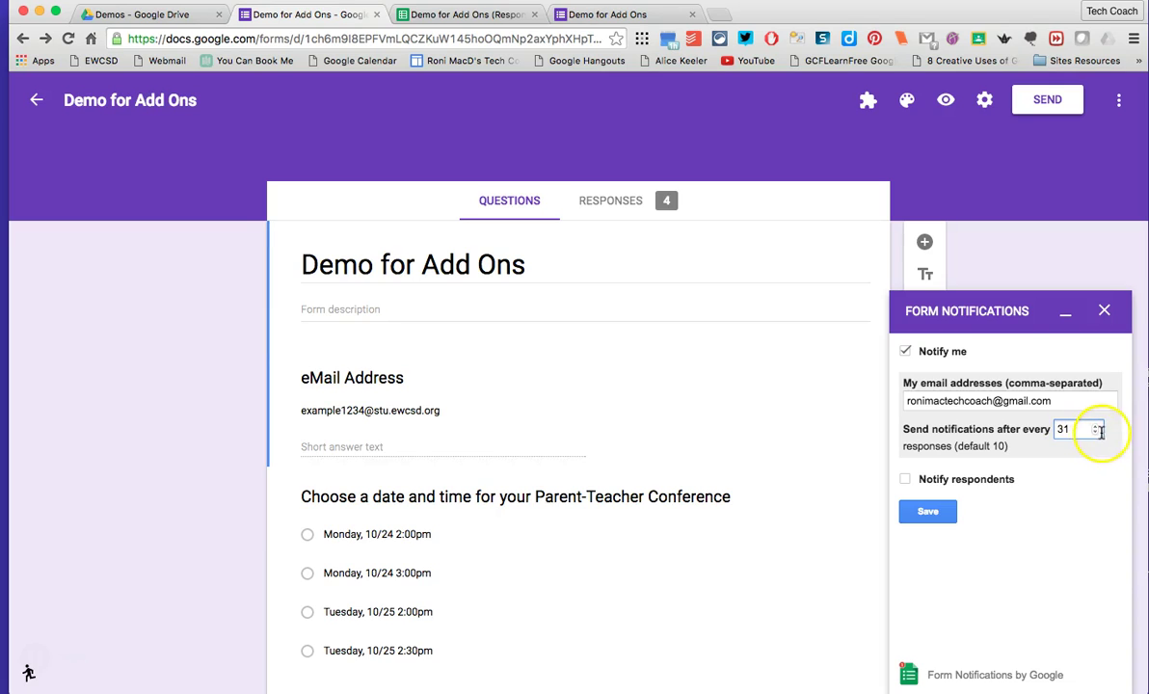
{"action": "left_click", "coordinate": [1095, 434]}
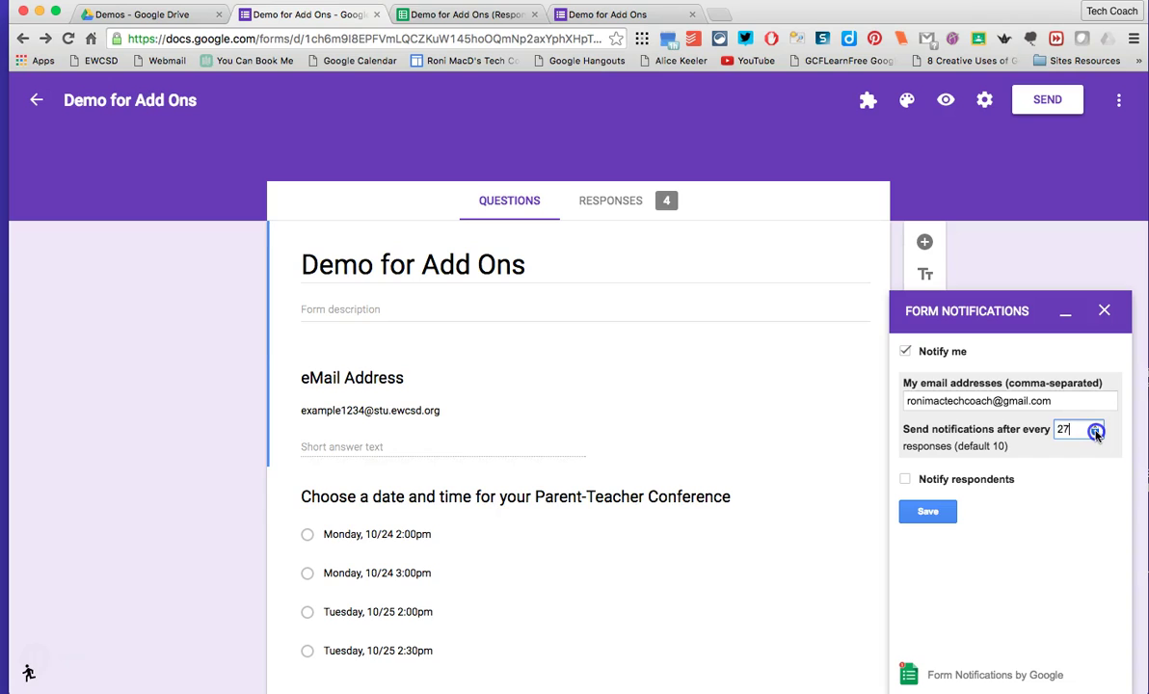
{"action": "left_click_drag", "start_coordinate": [1096, 435], "coordinate": [1096, 424]}
{"action": "left_click", "coordinate": [1096, 435]}
{"action": "left_click", "coordinate": [1095, 435]}
{"action": "left_click", "coordinate": [1096, 435]}
{"action": "left_click", "coordinate": [1048, 510]}
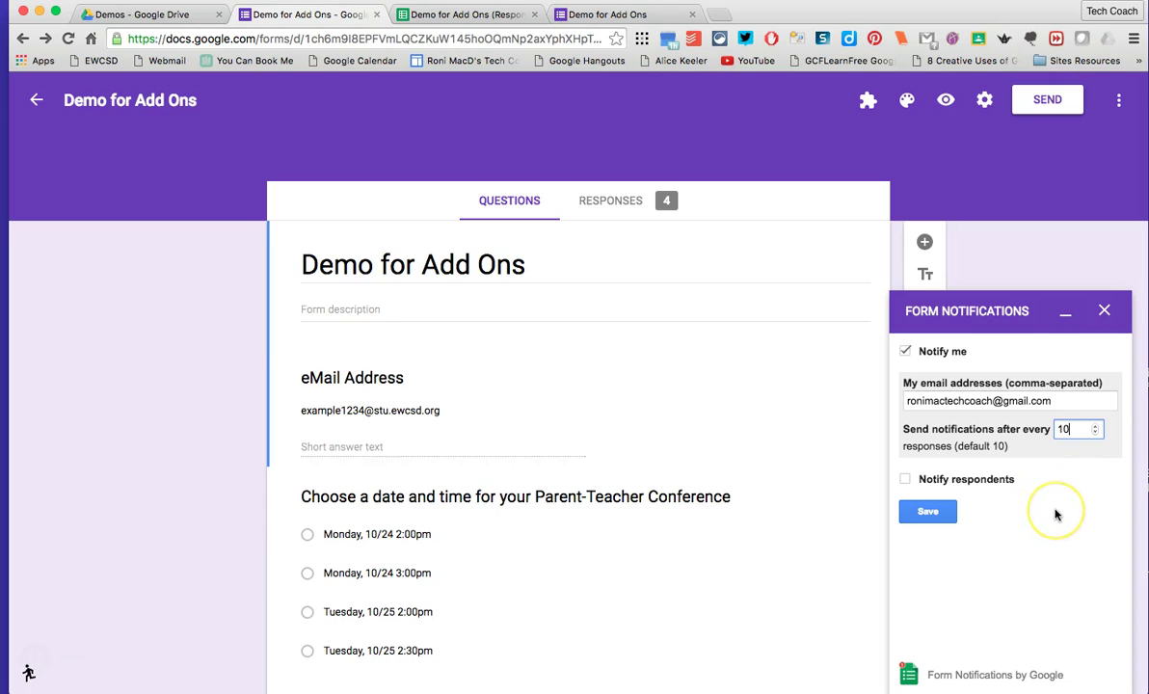
{"action": "left_click", "coordinate": [967, 500]}
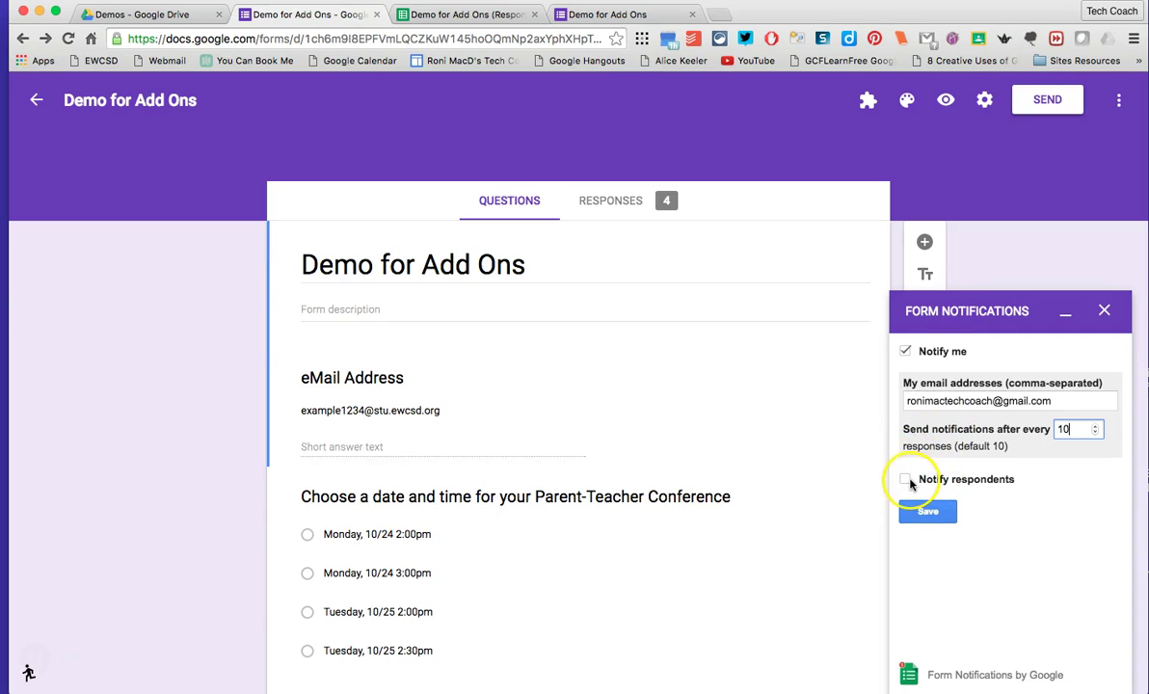
Untick Notify me, tick Notify respondents, check the email subject, then close the Form Notifications sidebar.
{"action": "left_click", "coordinate": [906, 355]}
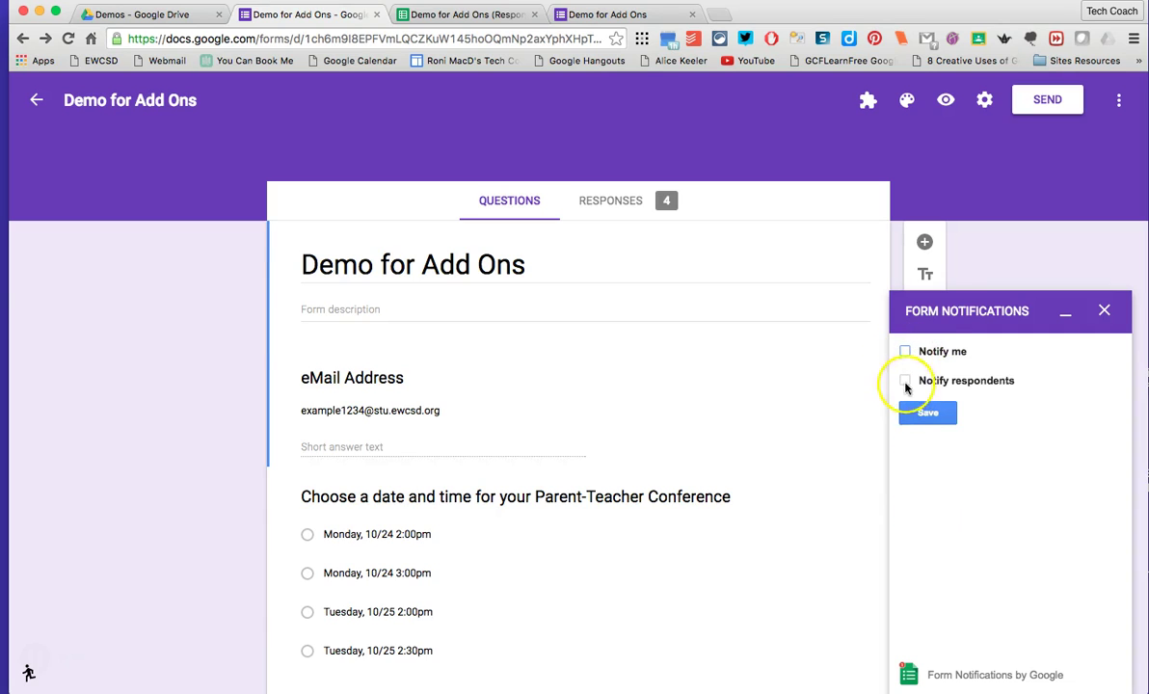
{"action": "left_click", "coordinate": [906, 381]}
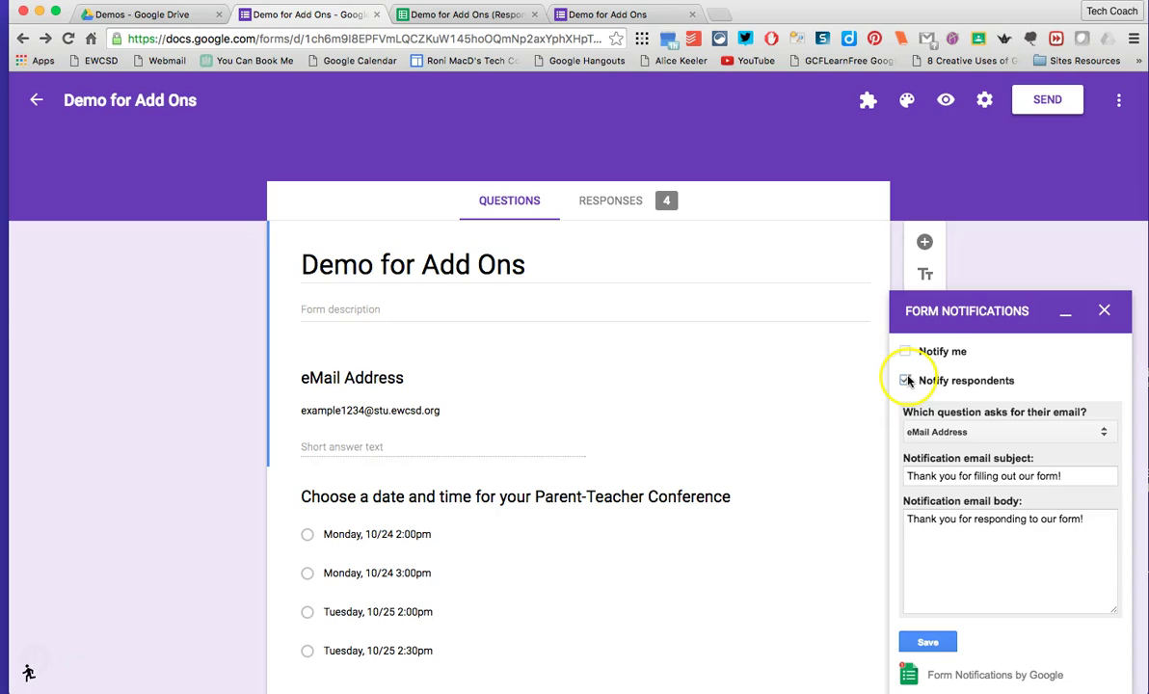
{"action": "left_click", "coordinate": [991, 475]}
{"action": "left_click", "coordinate": [991, 478]}
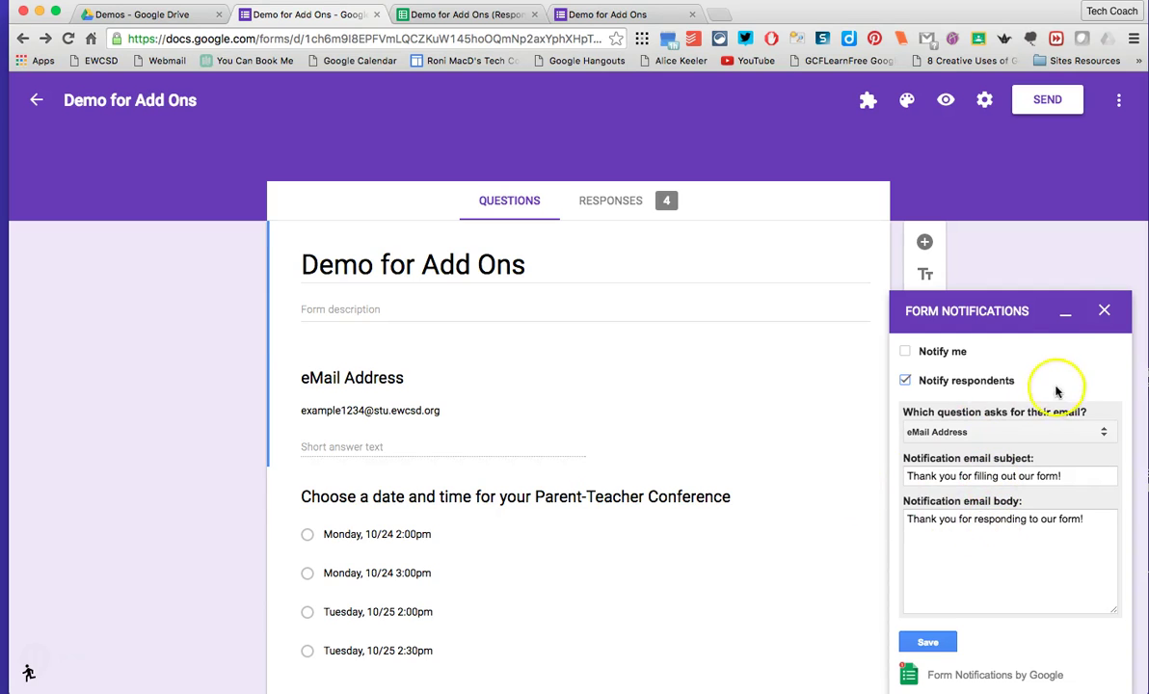
{"action": "left_click", "coordinate": [1104, 311]}
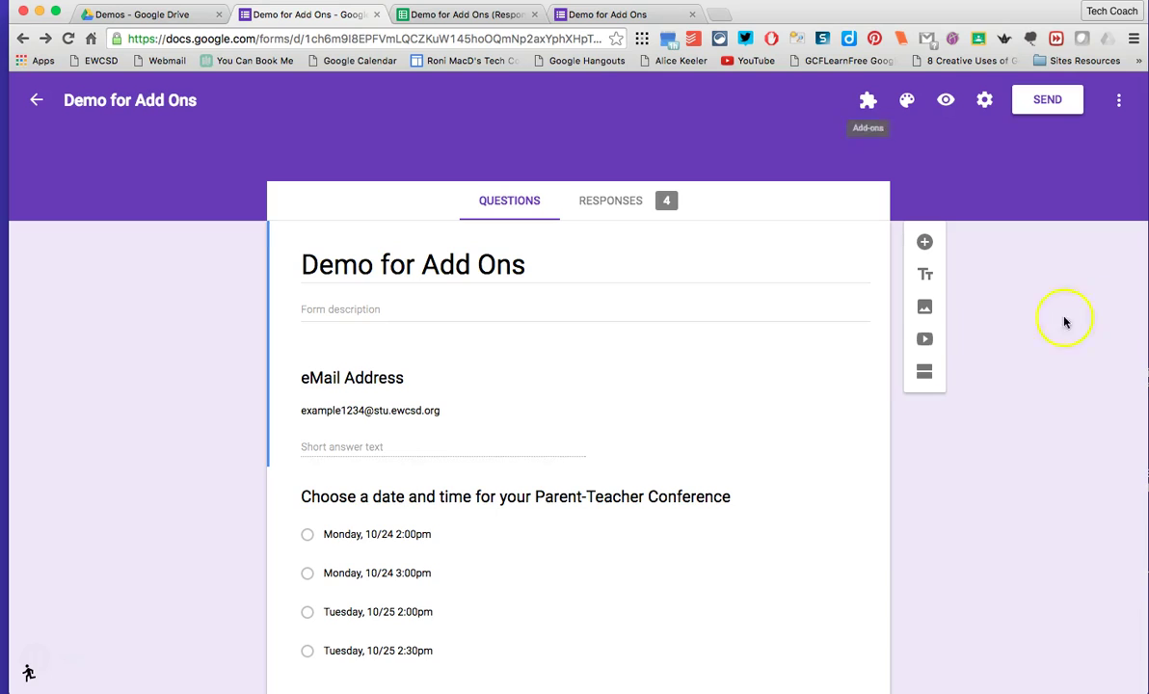
{"action": "left_click", "coordinate": [446, 448]}
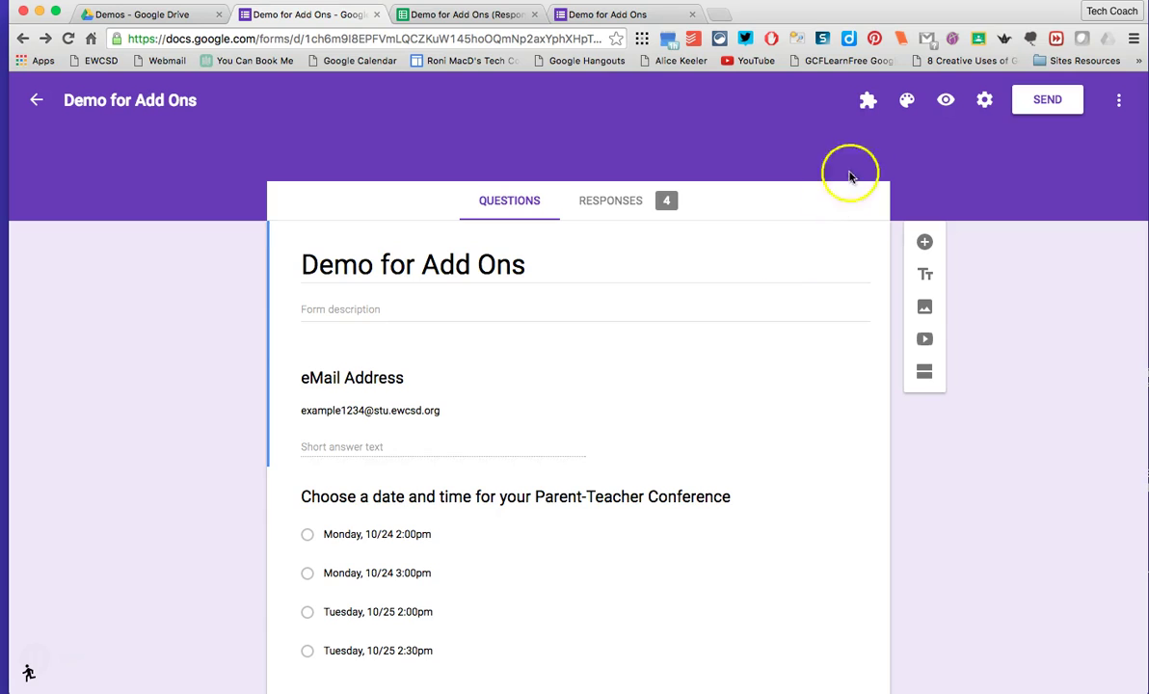
{"action": "left_click", "coordinate": [867, 102]}
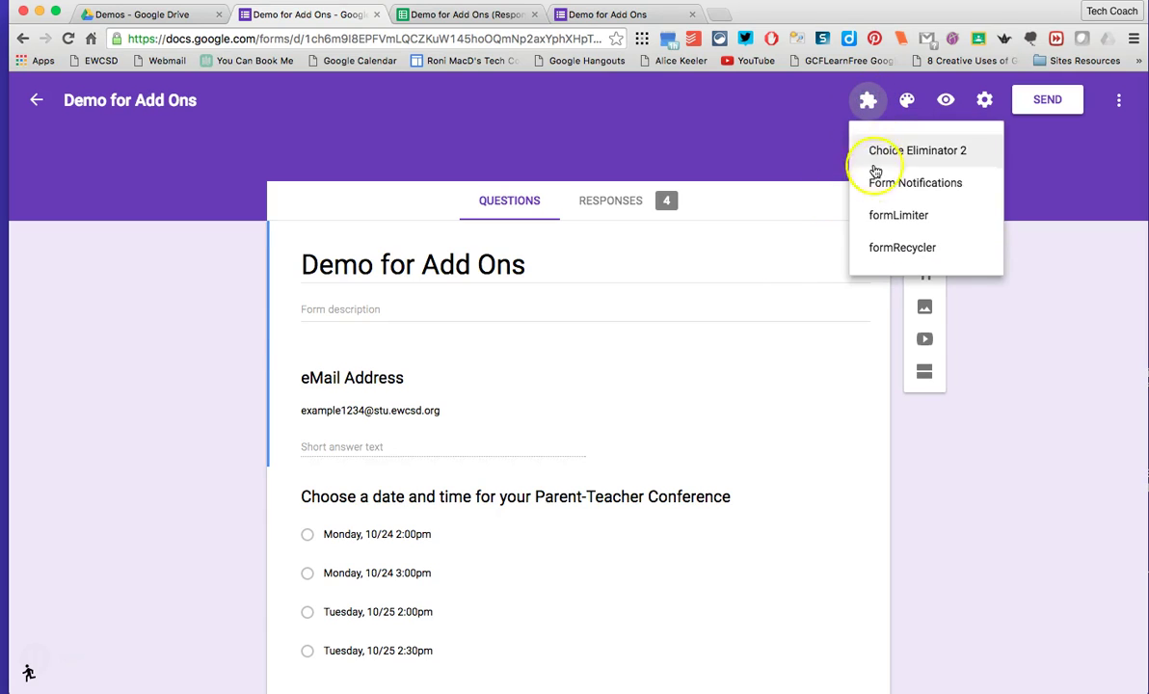
{"action": "left_click", "coordinate": [896, 216]}
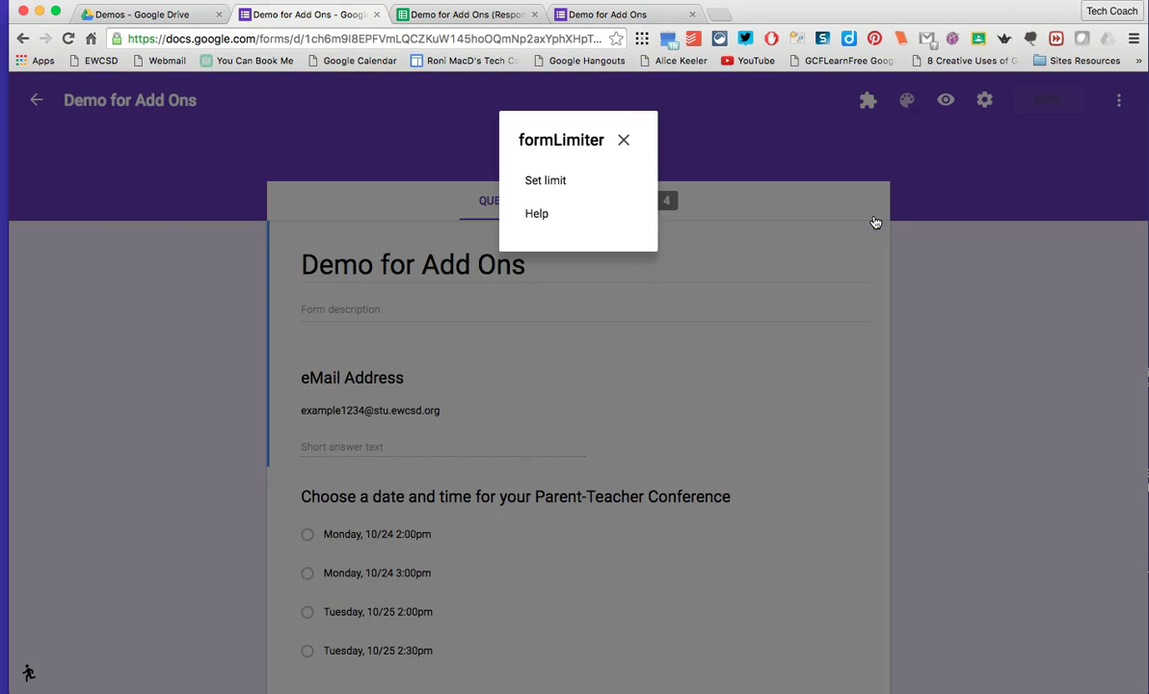
{"action": "left_click", "coordinate": [557, 181]}
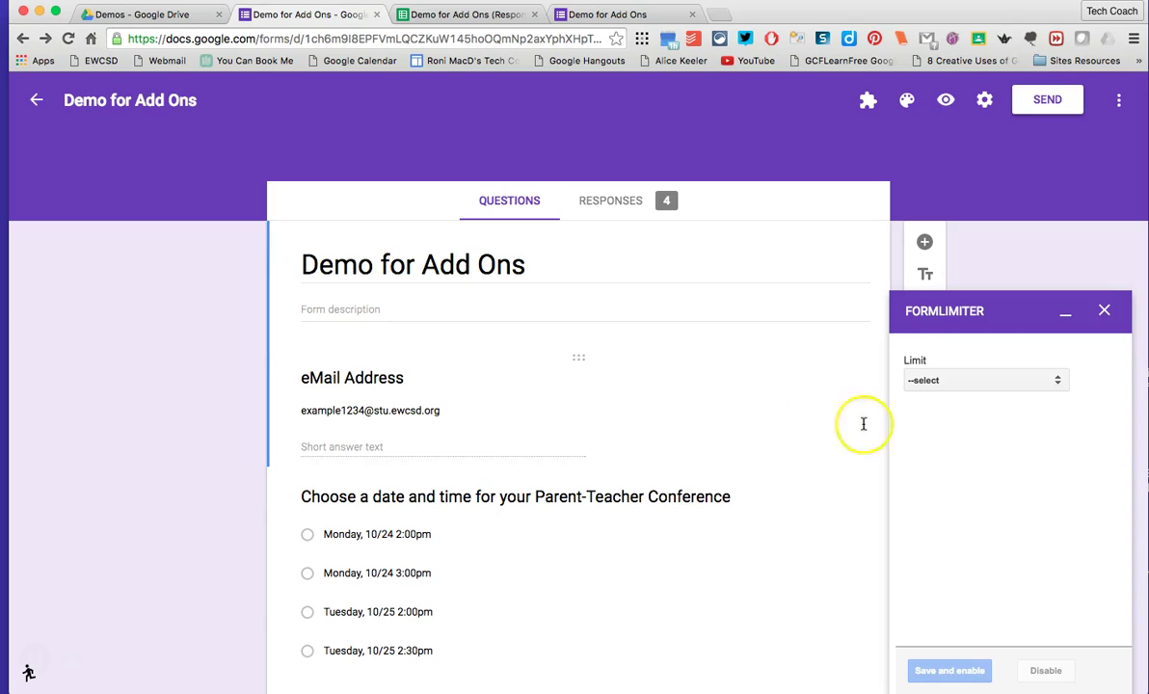
{"action": "left_click", "coordinate": [1011, 381]}
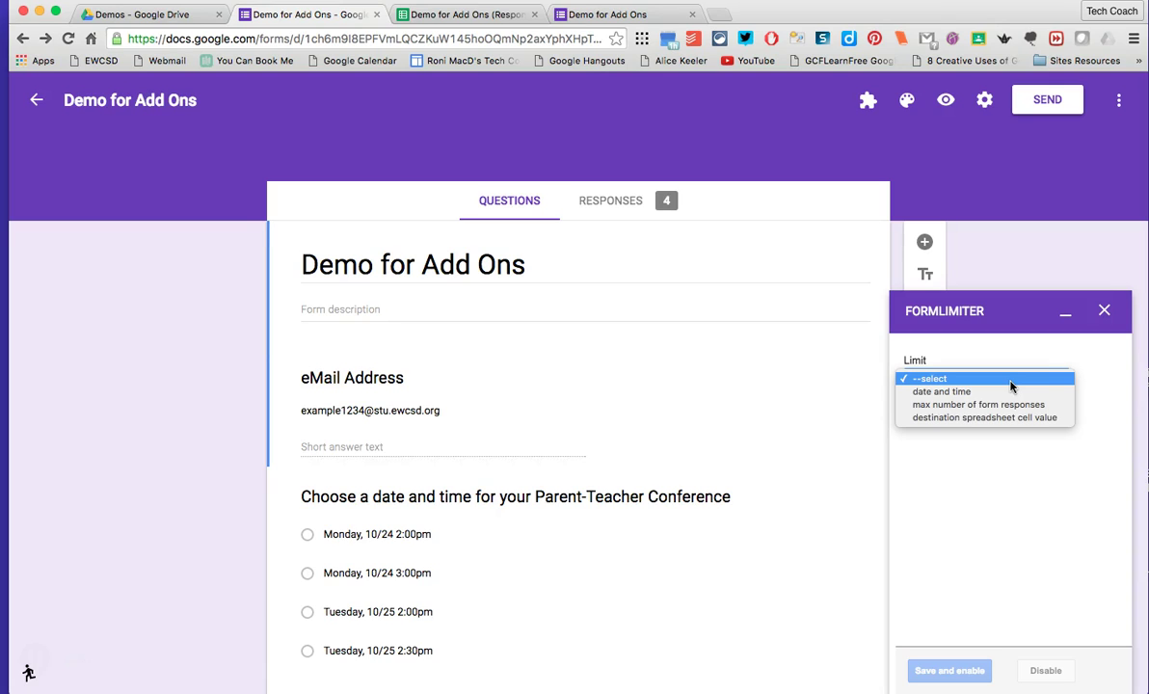
{"action": "left_click", "coordinate": [985, 408]}
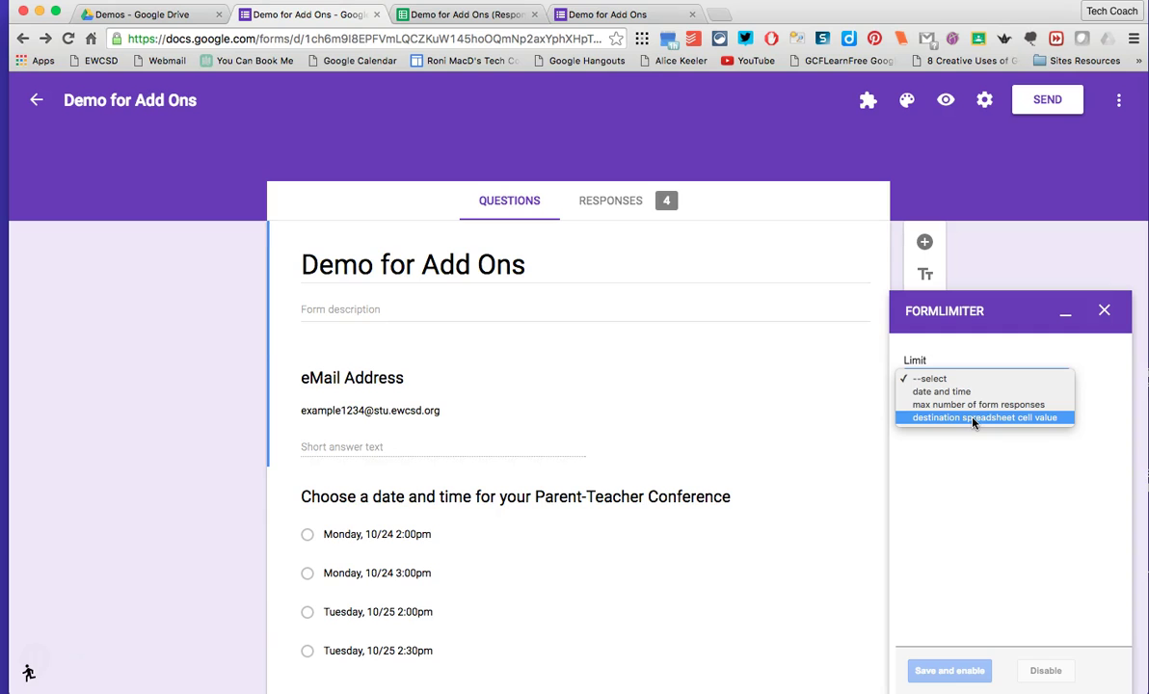
{"action": "left_click", "coordinate": [973, 418]}
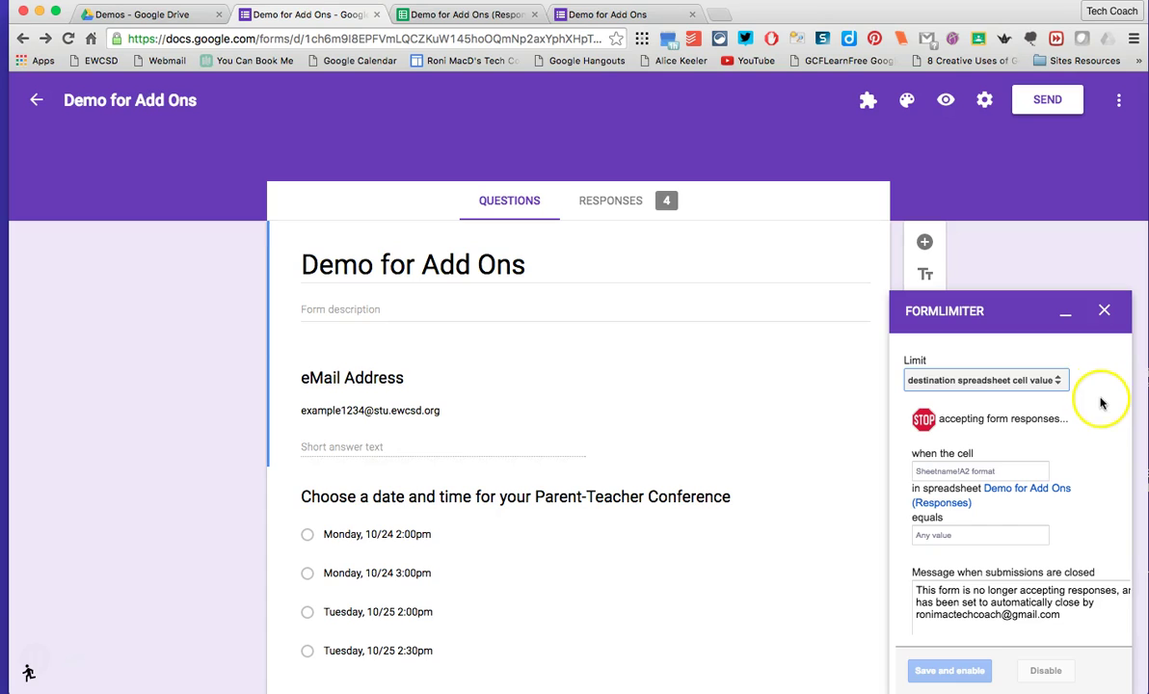
{"action": "left_click", "coordinate": [1105, 311]}
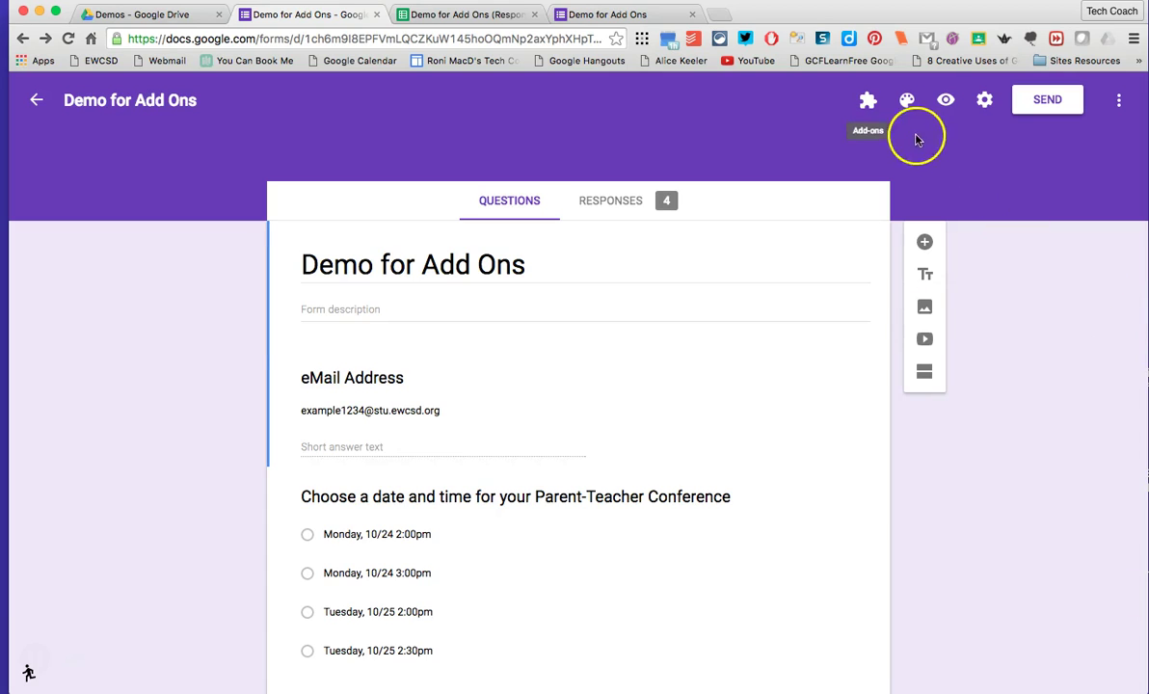
{"action": "left_click", "coordinate": [868, 102]}
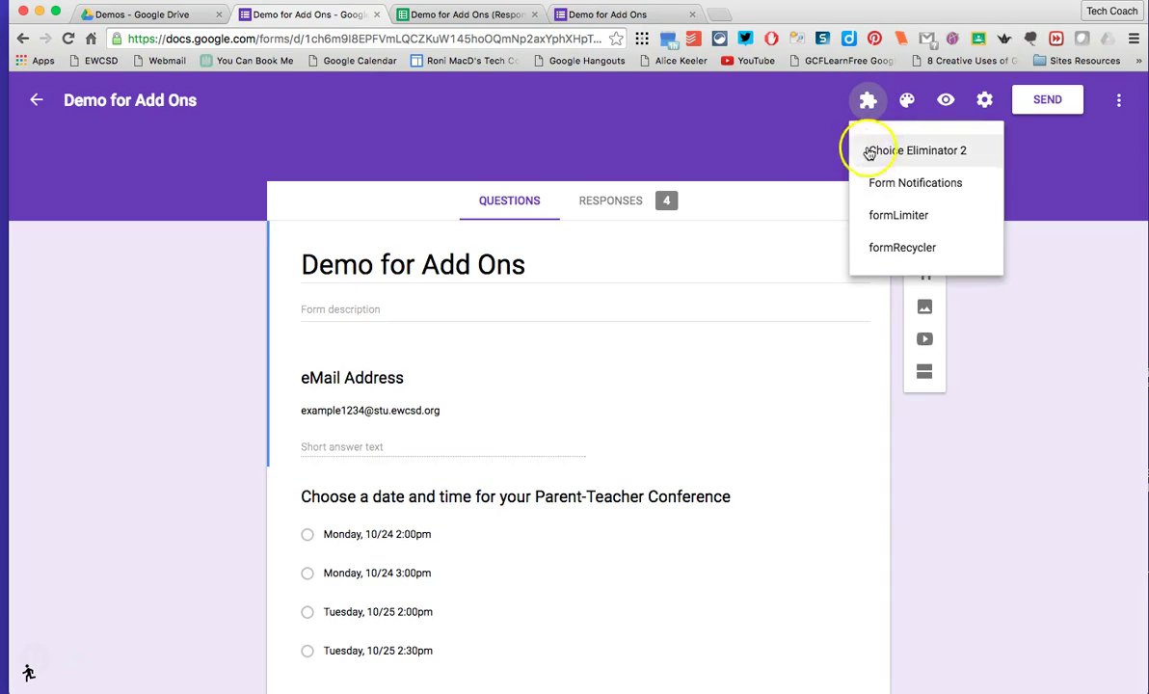
{"action": "left_click", "coordinate": [874, 250]}
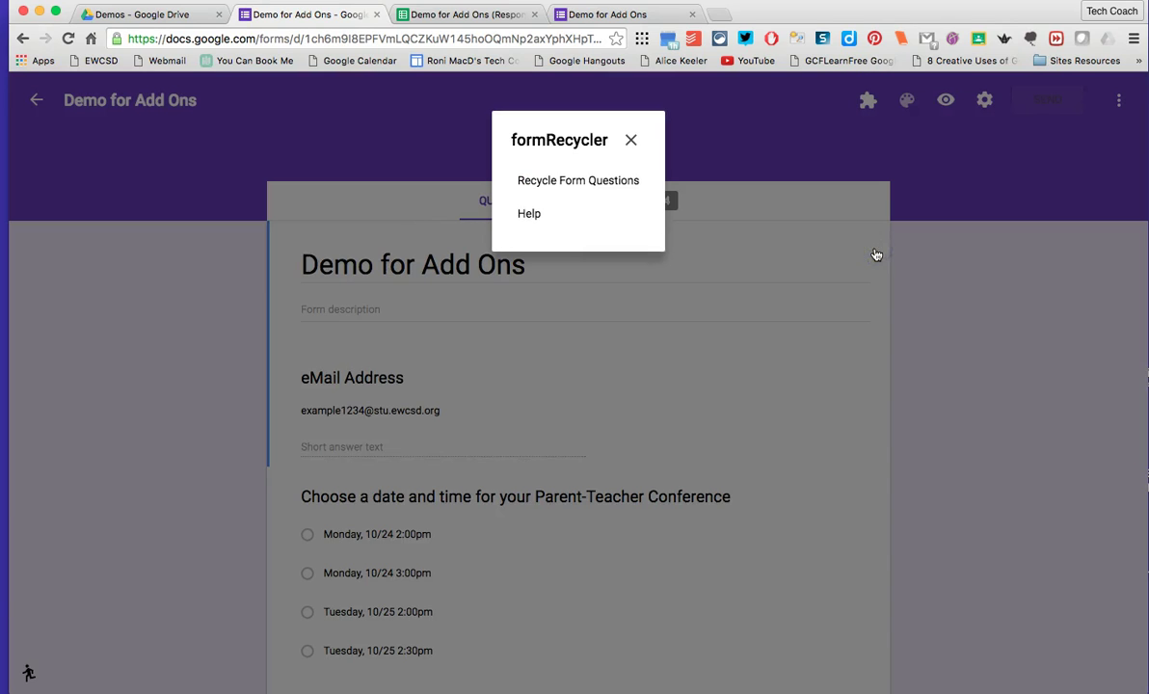
{"action": "left_click", "coordinate": [590, 183]}
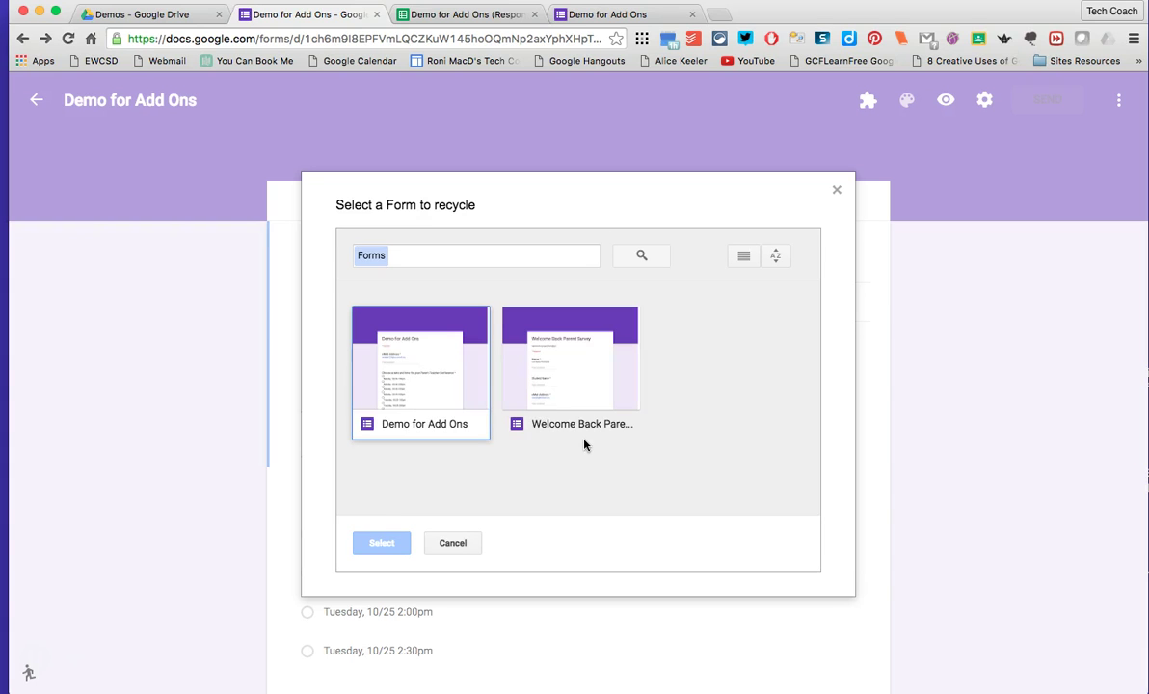
{"action": "left_click", "coordinate": [538, 357]}
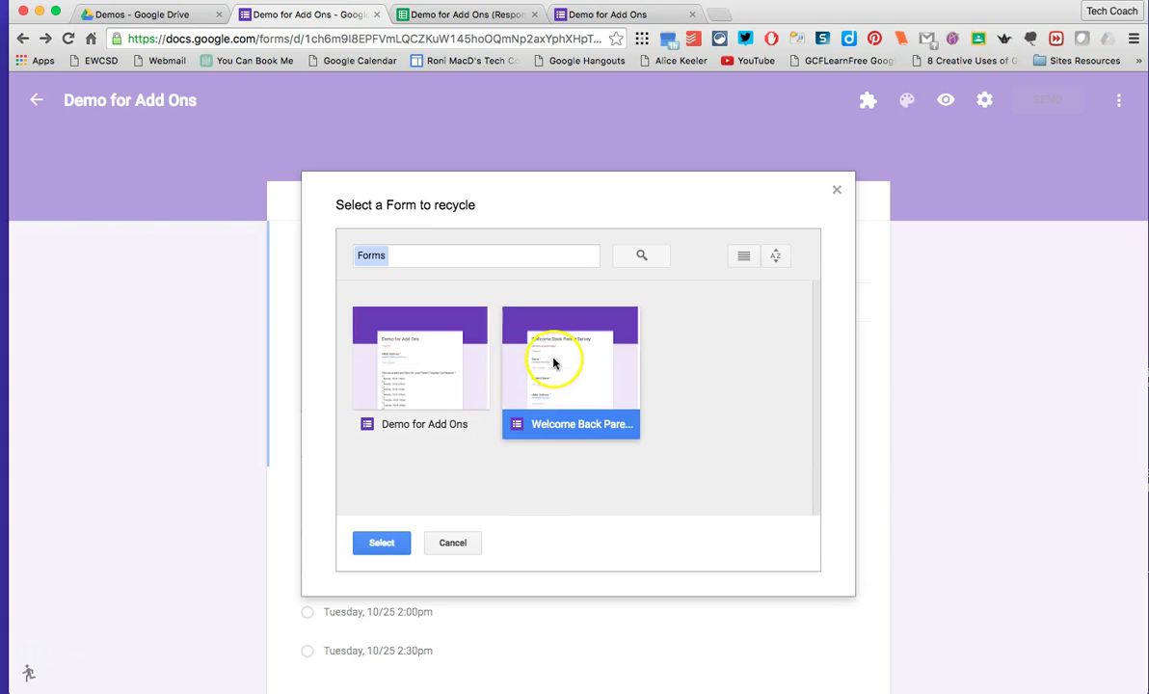
{"action": "left_click", "coordinate": [382, 545]}
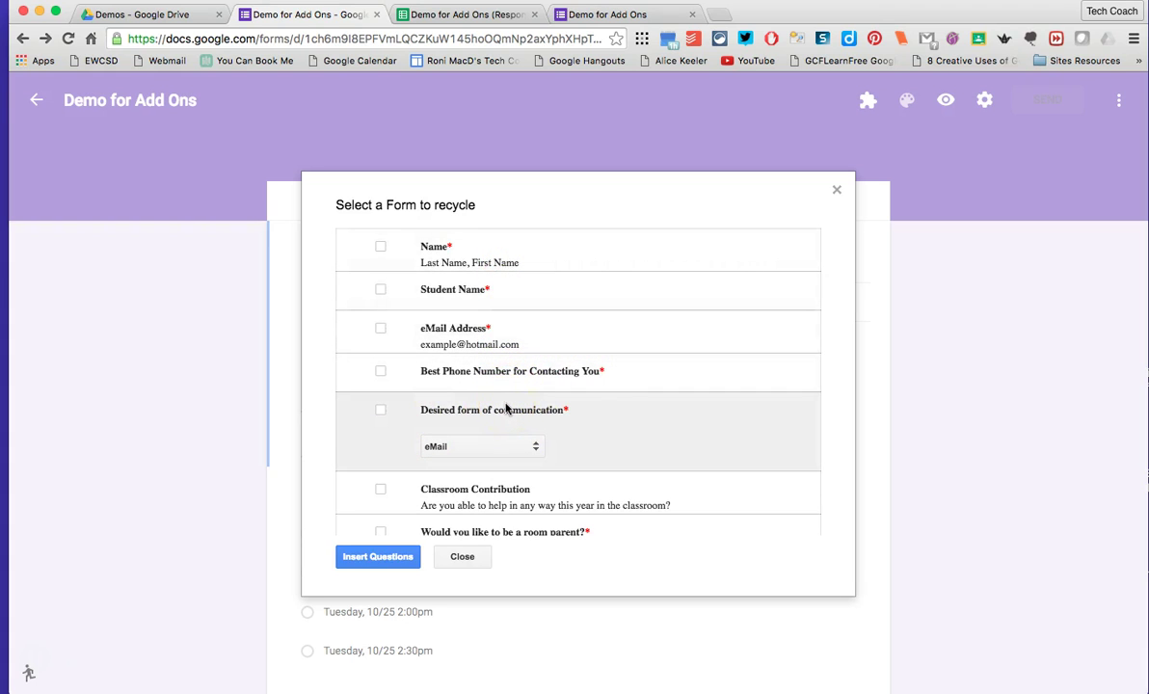
{"action": "scroll", "coordinate": [507, 391], "scroll_direction": "down", "scroll_amount": 3}
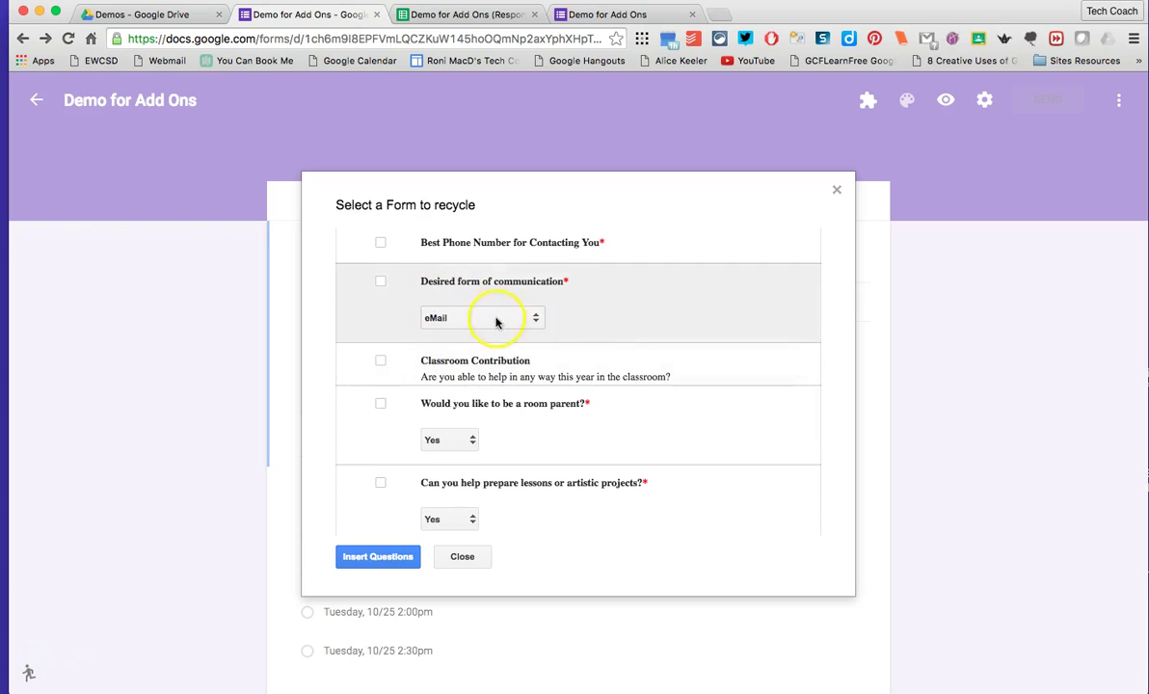
{"action": "scroll", "coordinate": [502, 310], "scroll_direction": "up", "scroll_amount": 2}
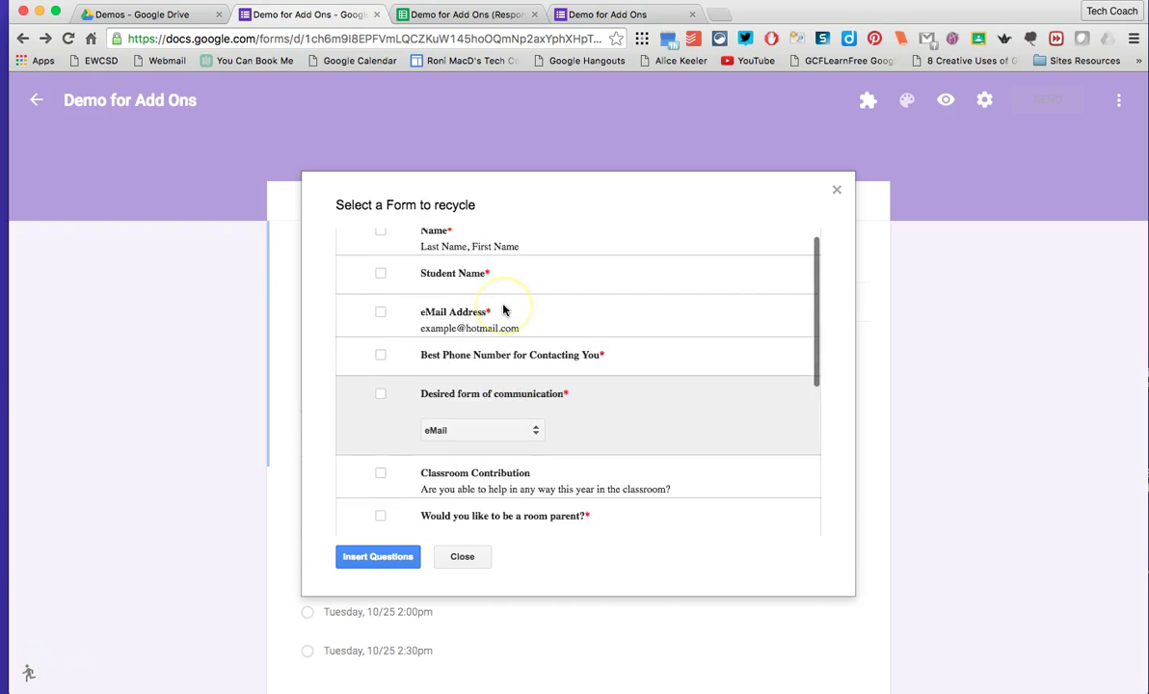
{"action": "scroll", "coordinate": [502, 311], "scroll_direction": "down", "scroll_amount": 2}
{"action": "scroll", "coordinate": [502, 310], "scroll_direction": "up", "scroll_amount": 3}
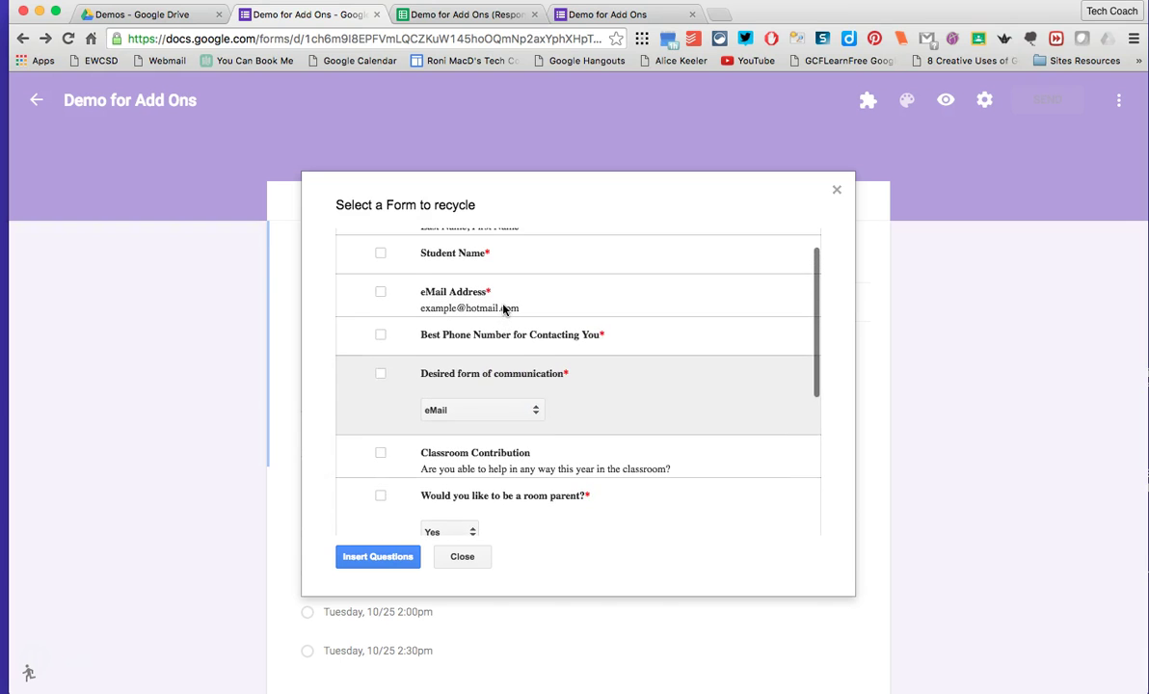
{"action": "scroll", "coordinate": [479, 441], "scroll_direction": "down", "scroll_amount": 5}
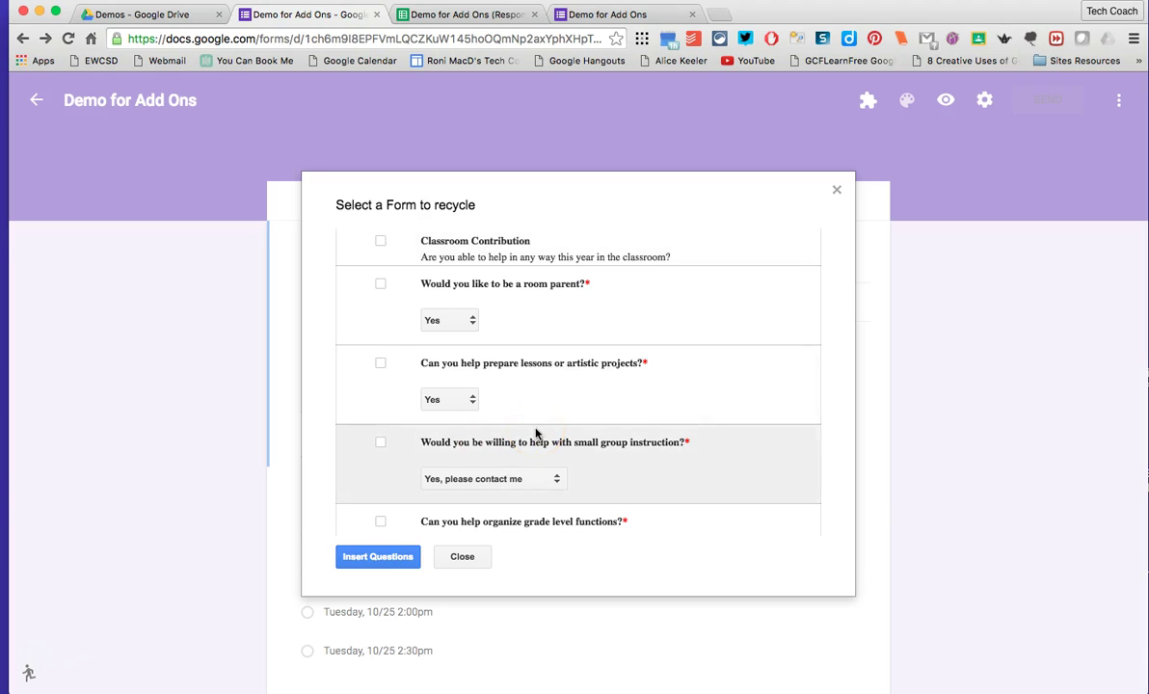
{"action": "scroll", "coordinate": [616, 376], "scroll_direction": "down", "scroll_amount": 2}
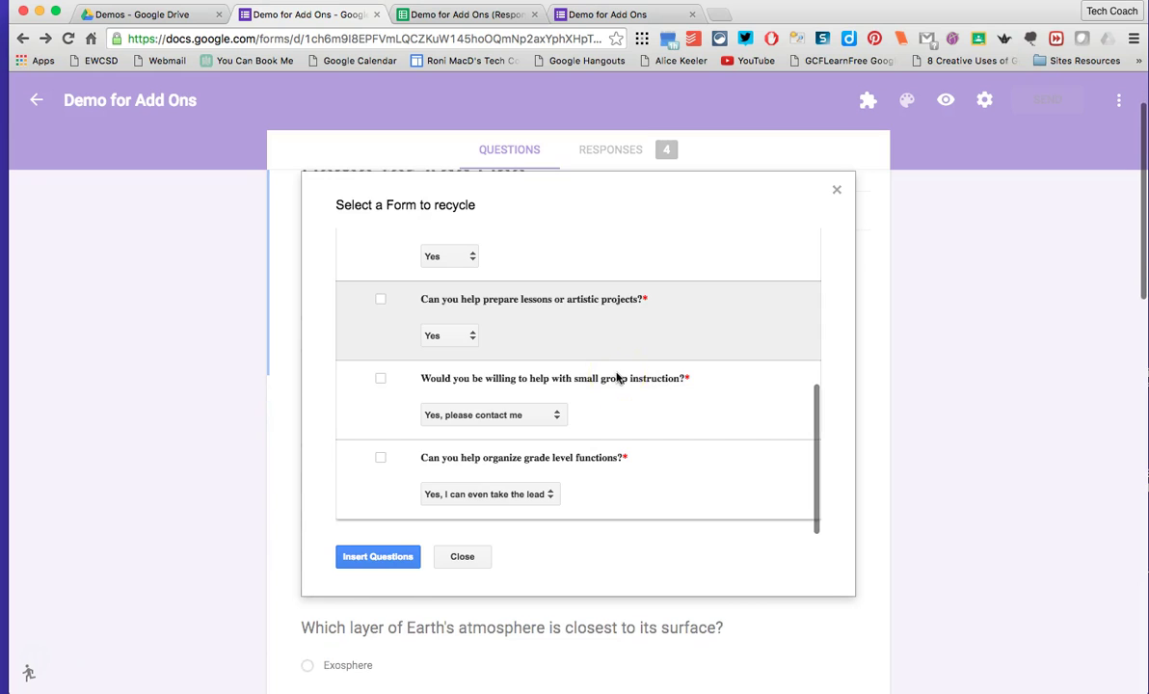
{"action": "scroll", "coordinate": [616, 377], "scroll_direction": "up", "scroll_amount": 3}
{"action": "scroll", "coordinate": [616, 376], "scroll_direction": "up", "scroll_amount": 2}
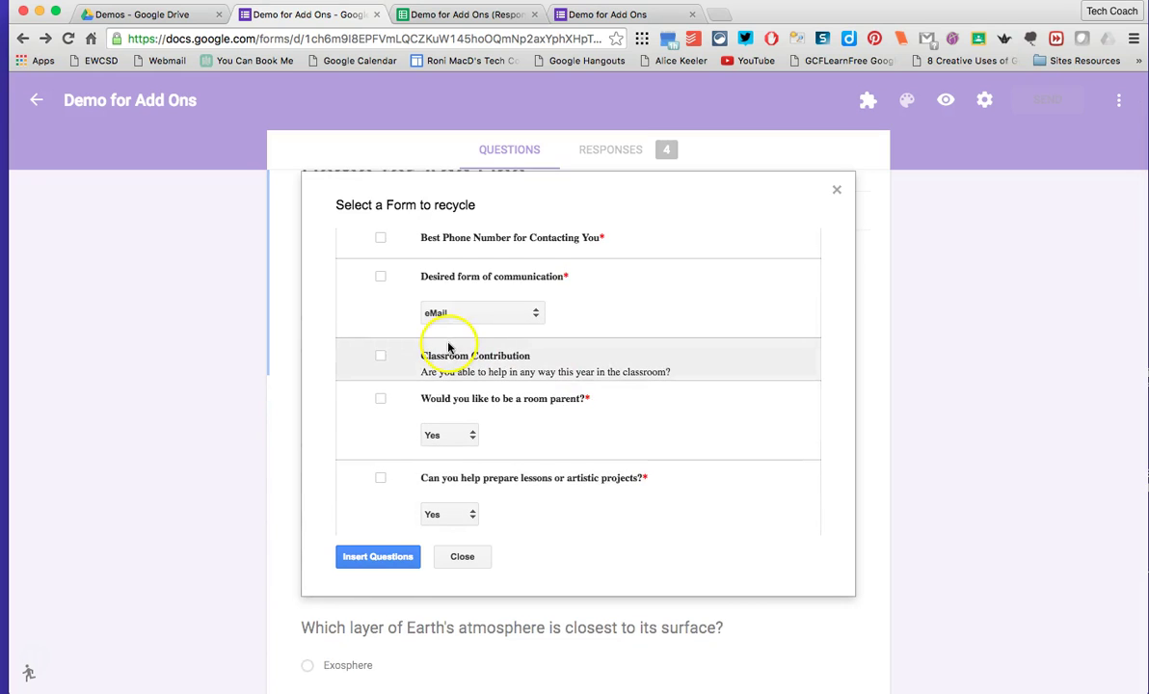
{"action": "left_click", "coordinate": [835, 192]}
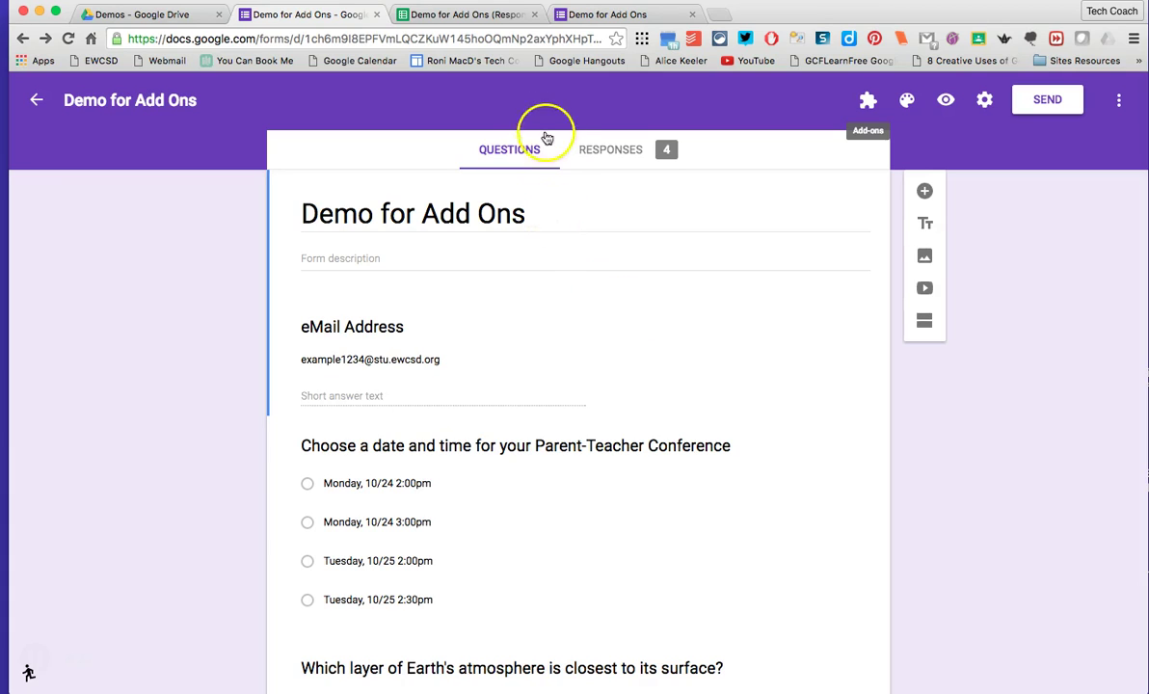
Switch to the Demo for Add Ons (Responses) spreadsheet and open the Explore panel.
{"action": "left_click", "coordinate": [462, 14]}
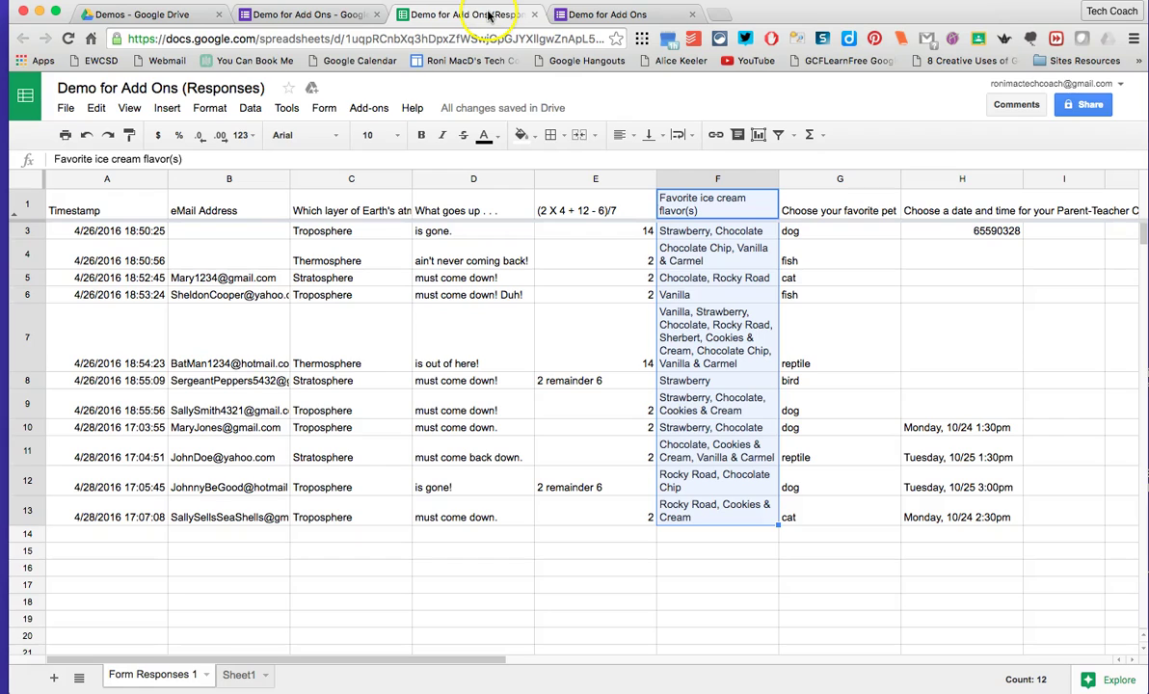
{"action": "left_click", "coordinate": [1089, 681]}
{"action": "left_click", "coordinate": [1090, 681]}
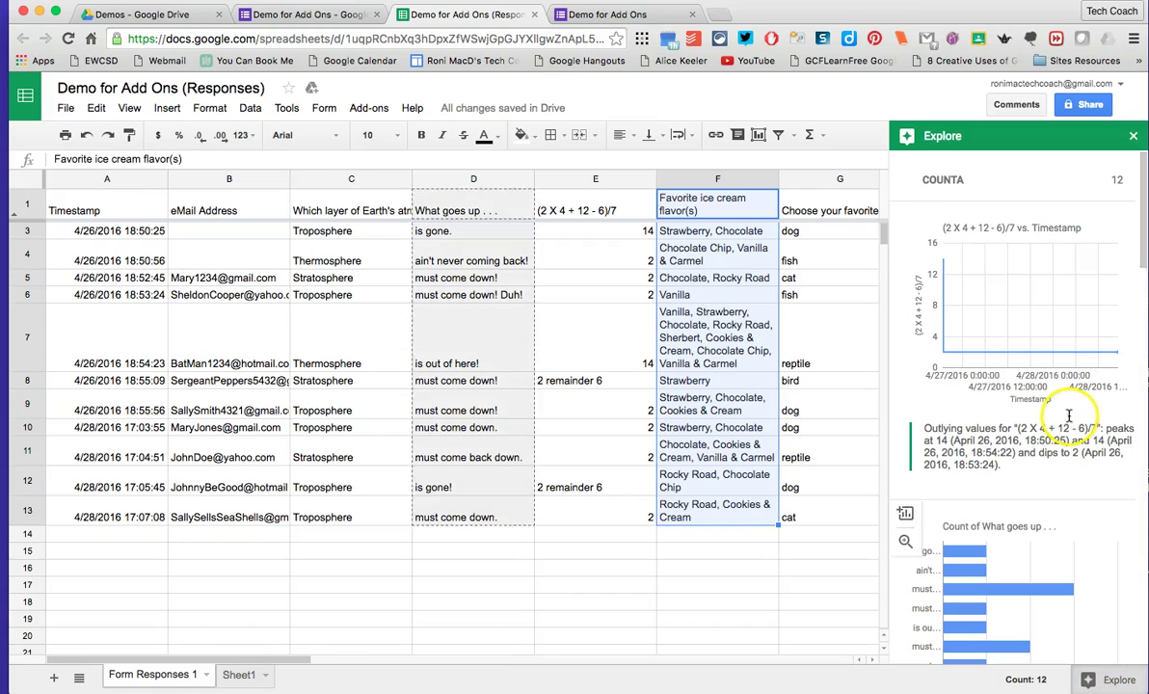
{"action": "left_click_drag", "start_coordinate": [1069, 410], "coordinate": [1007, 286]}
Scroll through Explore's bar and pie charts, including Troposphere as the top atmosphere answer (6).
{"action": "scroll", "coordinate": [1007, 286], "scroll_direction": "down", "scroll_amount": 5}
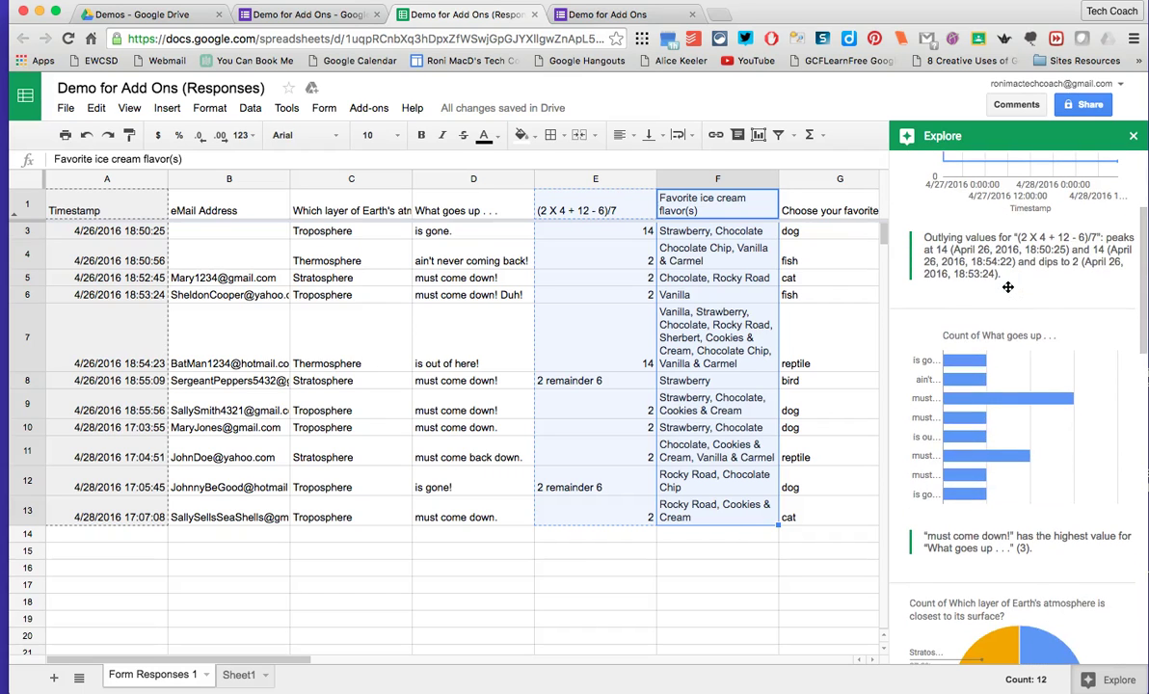
{"action": "left_click_drag", "start_coordinate": [942, 412], "coordinate": [941, 425]}
{"action": "scroll", "coordinate": [1011, 424], "scroll_direction": "down", "scroll_amount": 2}
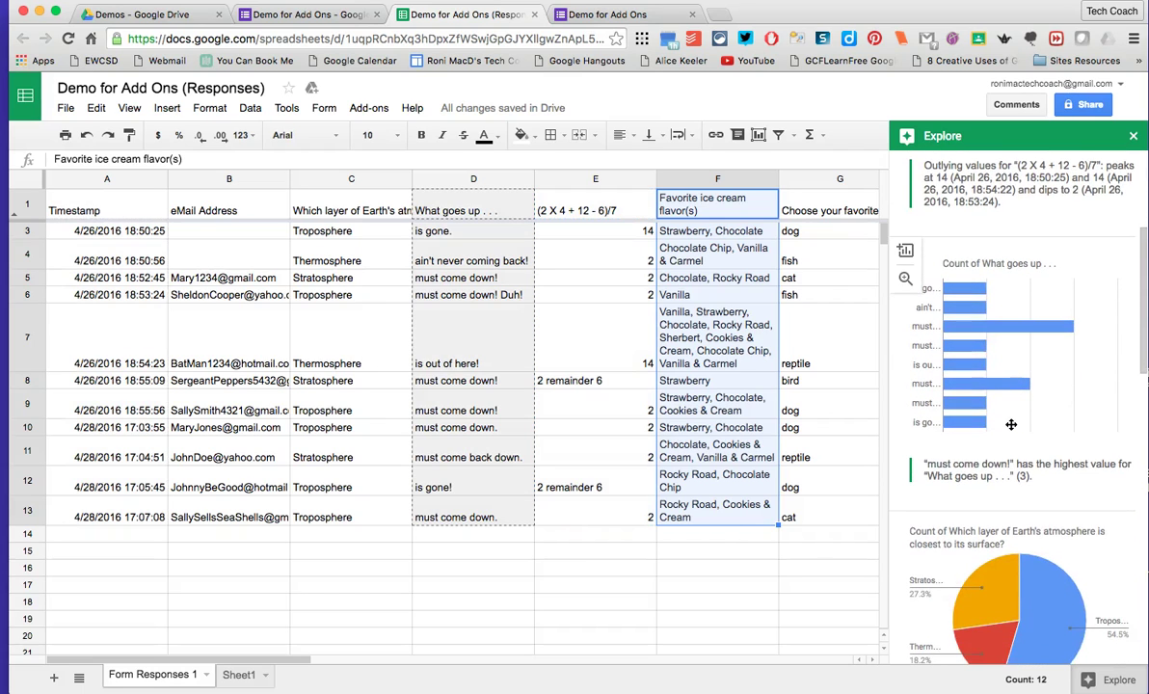
{"action": "left_click_drag", "start_coordinate": [1011, 424], "coordinate": [974, 391]}
{"action": "scroll", "coordinate": [1048, 393], "scroll_direction": "down", "scroll_amount": 1}
{"action": "scroll", "coordinate": [1048, 394], "scroll_direction": "down", "scroll_amount": 3}
{"action": "mouse_move", "coordinate": [986, 454]}
{"action": "left_click_drag", "start_coordinate": [986, 454], "coordinate": [962, 641]}
{"action": "scroll", "coordinate": [961, 578], "scroll_direction": "down", "scroll_amount": 7}
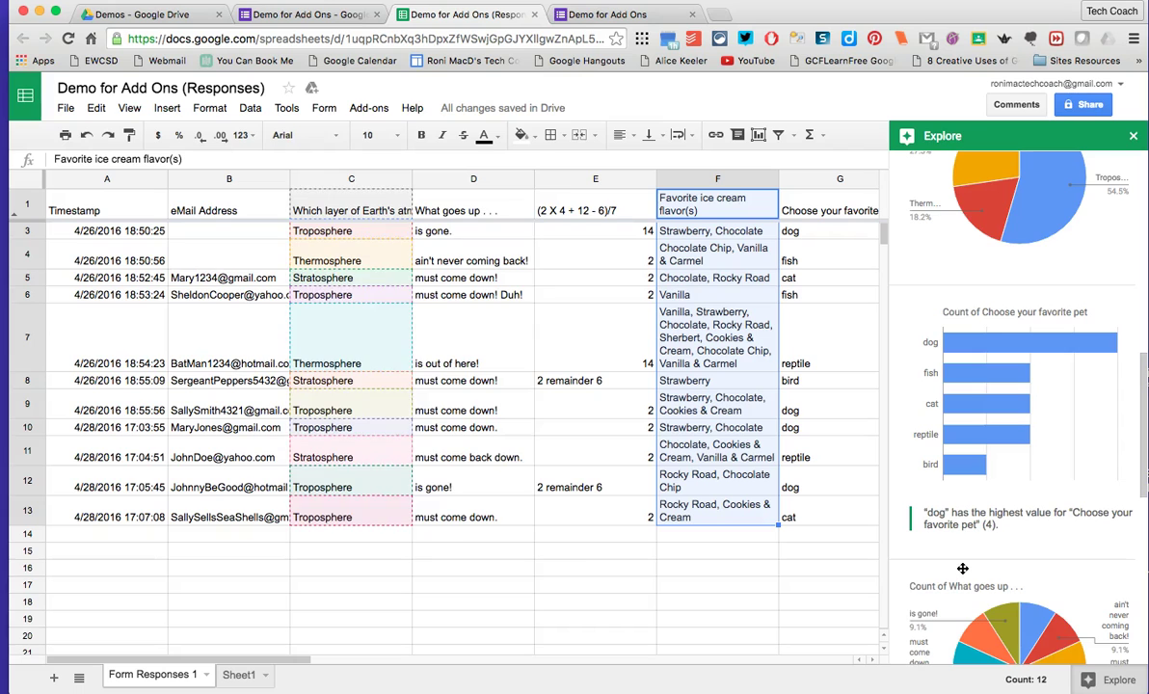
{"action": "scroll", "coordinate": [963, 559], "scroll_direction": "down", "scroll_amount": 6}
{"action": "left_click", "coordinate": [964, 516]}
{"action": "scroll", "coordinate": [956, 503], "scroll_direction": "down", "scroll_amount": 2}
{"action": "scroll", "coordinate": [957, 503], "scroll_direction": "down", "scroll_amount": 4}
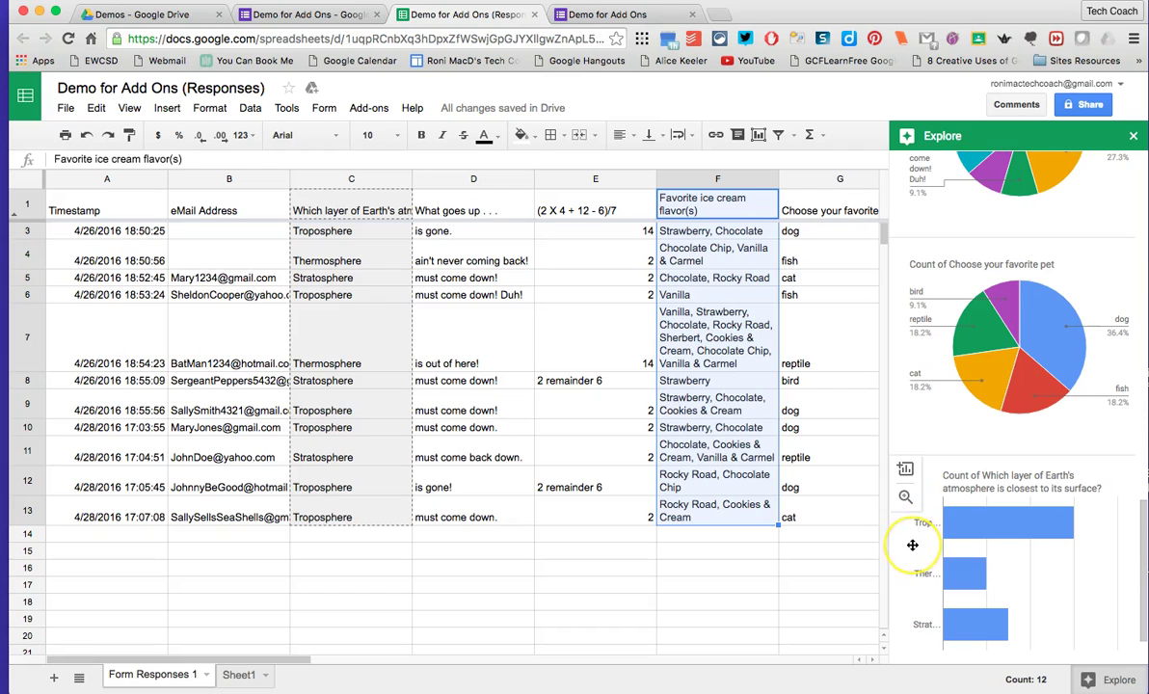
{"action": "scroll", "coordinate": [912, 544], "scroll_direction": "down", "scroll_amount": 2}
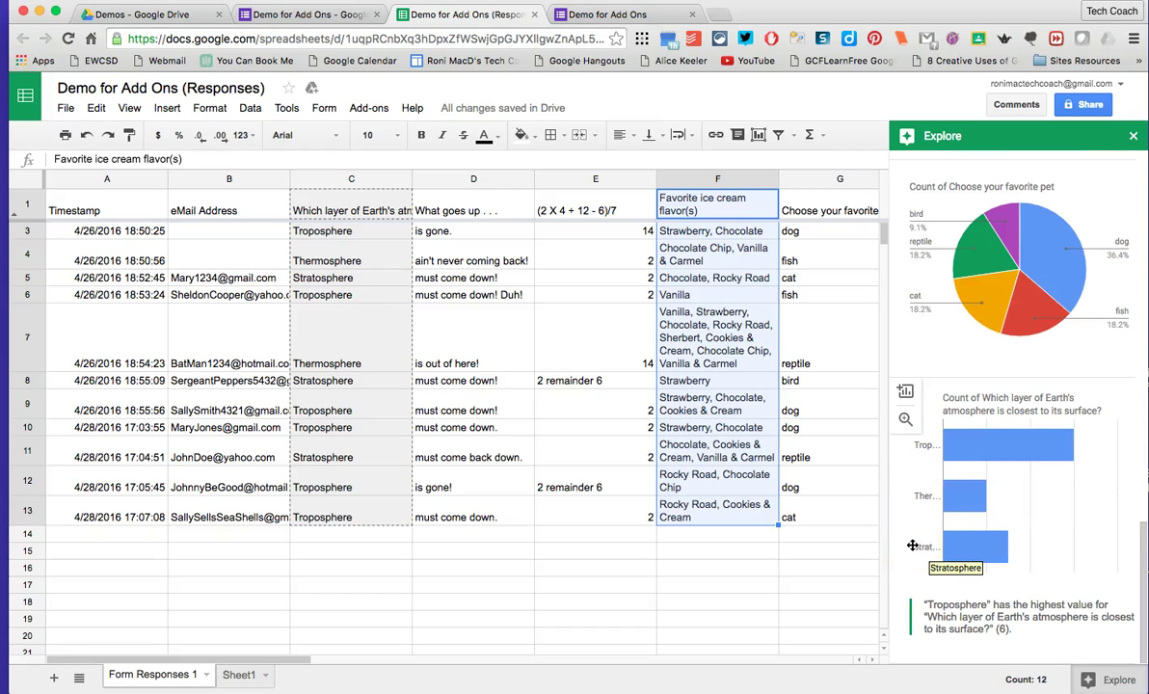